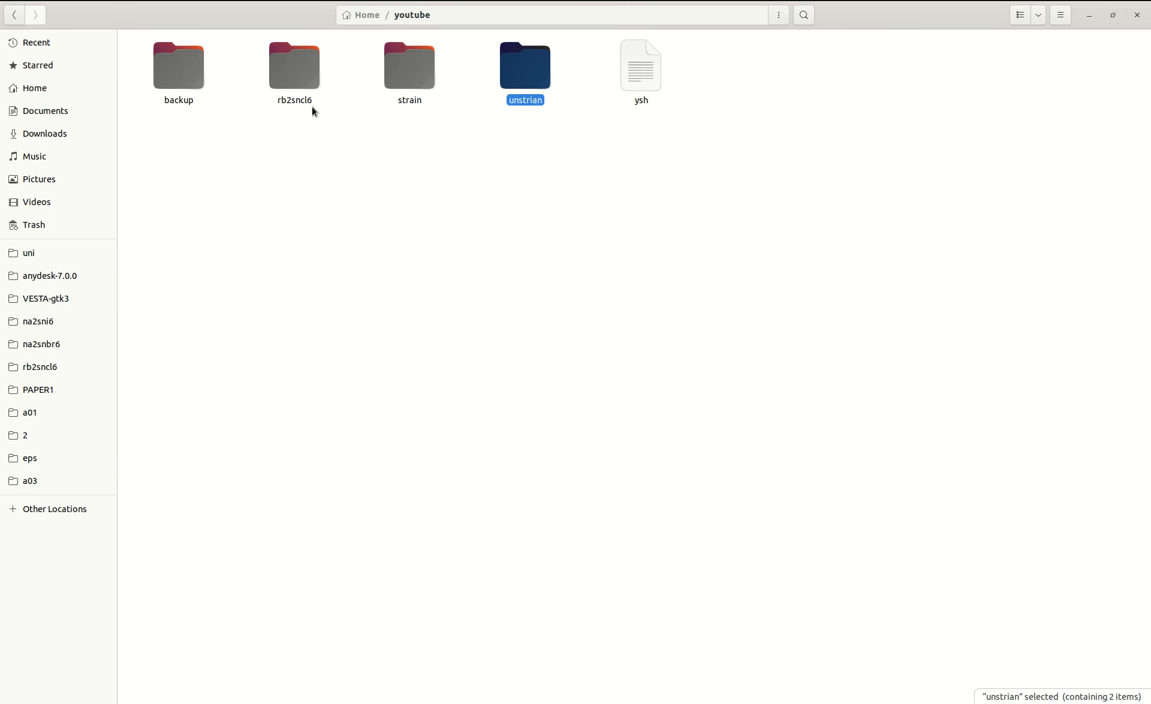
# Delete the backup and rb2sncl6 folders from the youtube folder.
pyautogui.moveTo(314, 110); pyautogui.dragTo(170, 62)
pyautogui.press('Delete')
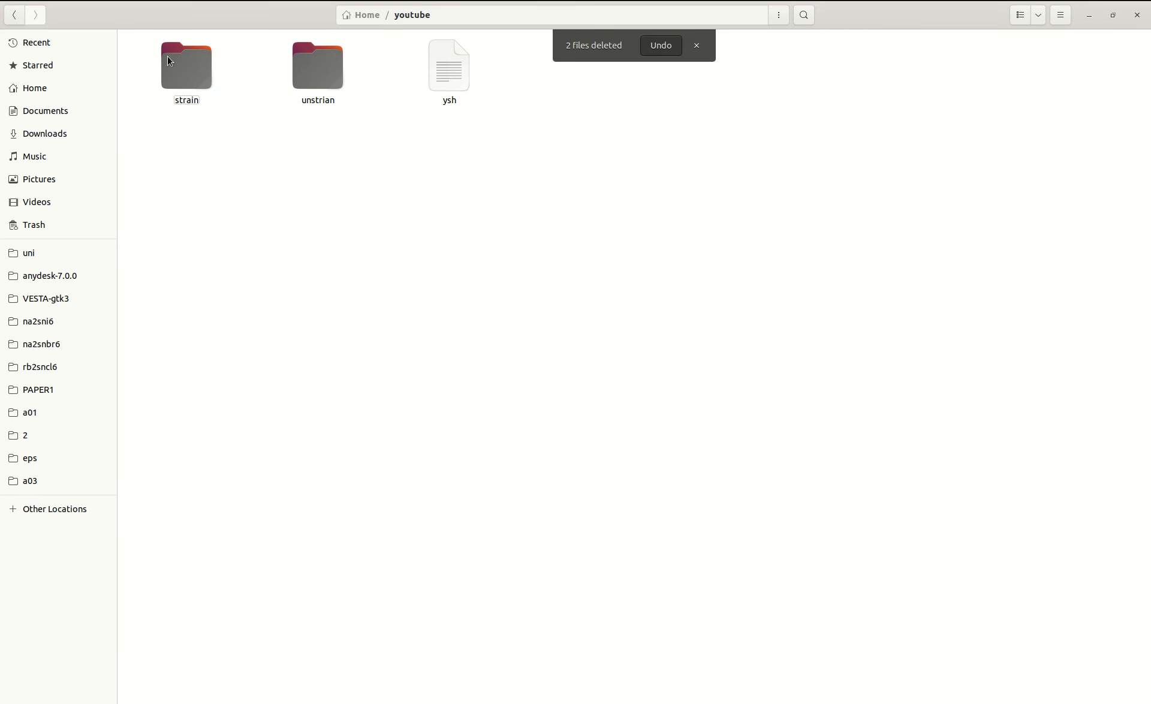
# Create a folder named hydrostatic inside the strain folder.
pyautogui.doubleClick(185, 74)
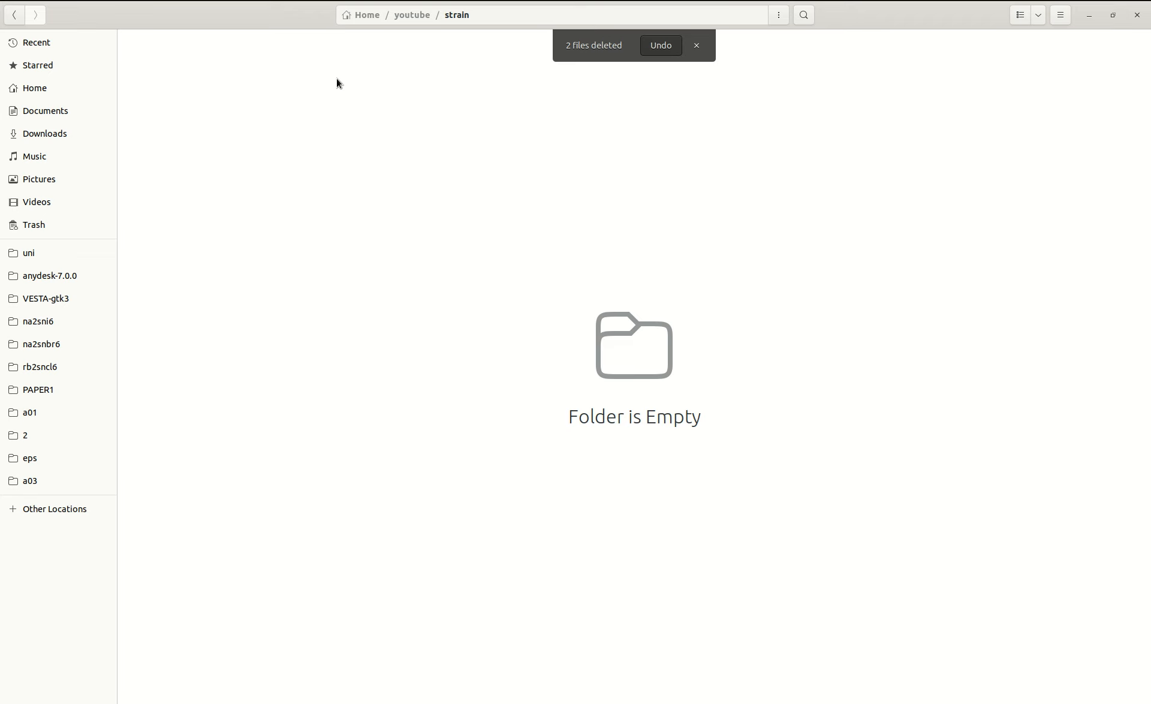
pyautogui.hotkey('ctrl', 'shift', 'n')
pyautogui.write('h')
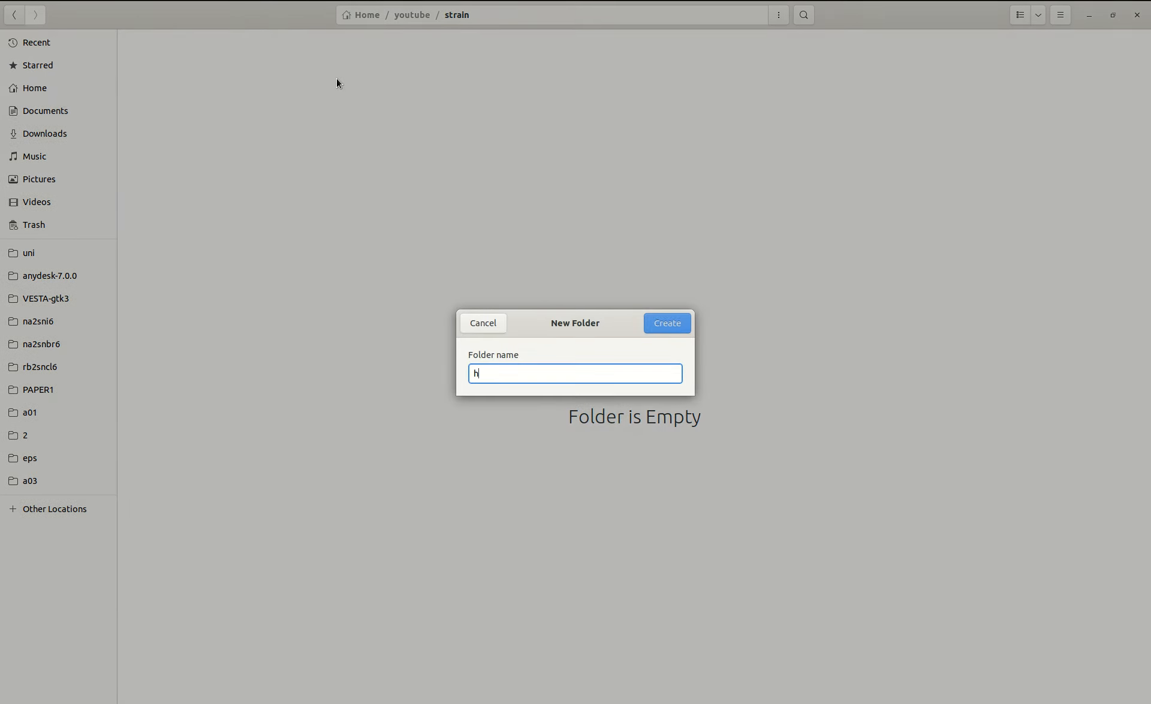
pyautogui.write('ydros')
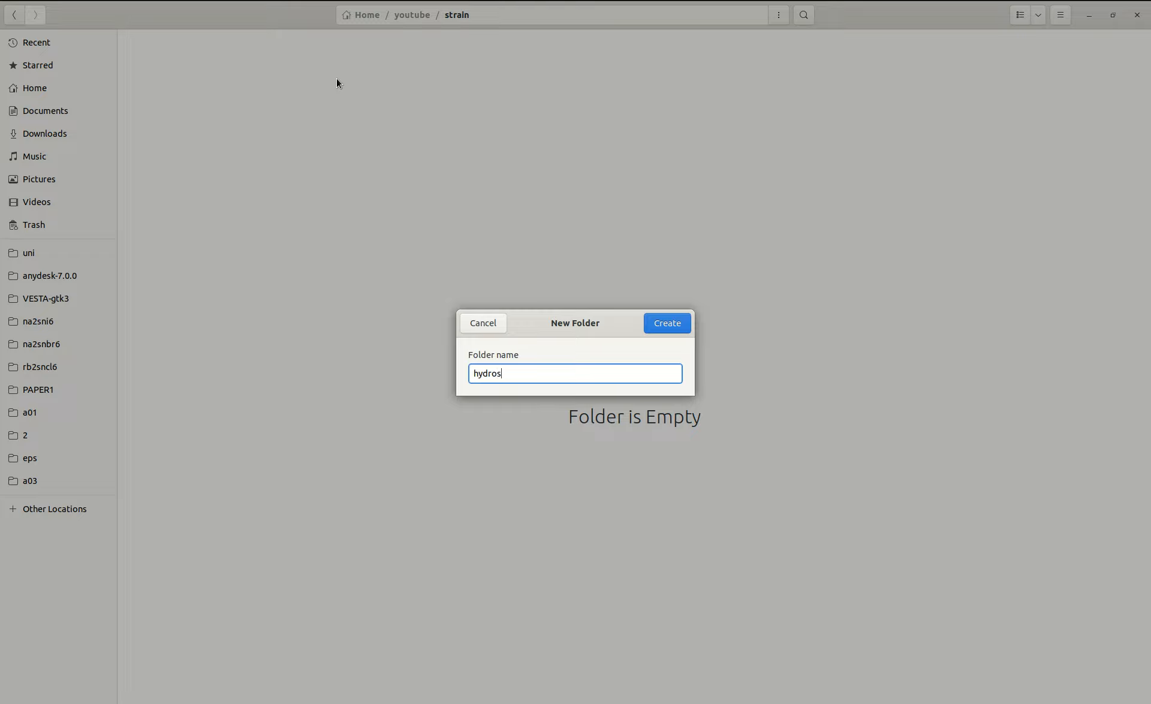
pyautogui.write('tatic')
pyautogui.press('Return')
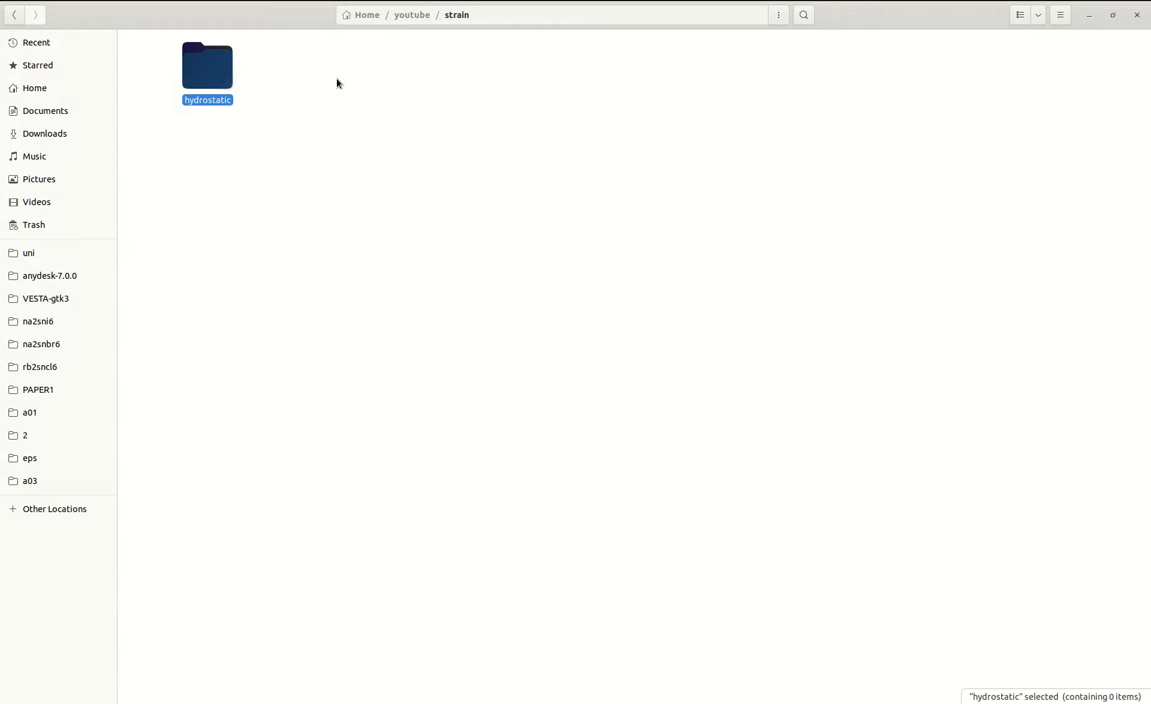
# Create a folder named biaxial next to the hydrostatic folder.
pyautogui.hotkey('ctrl', 'shift', 'n')
pyautogui.write('biaxi')
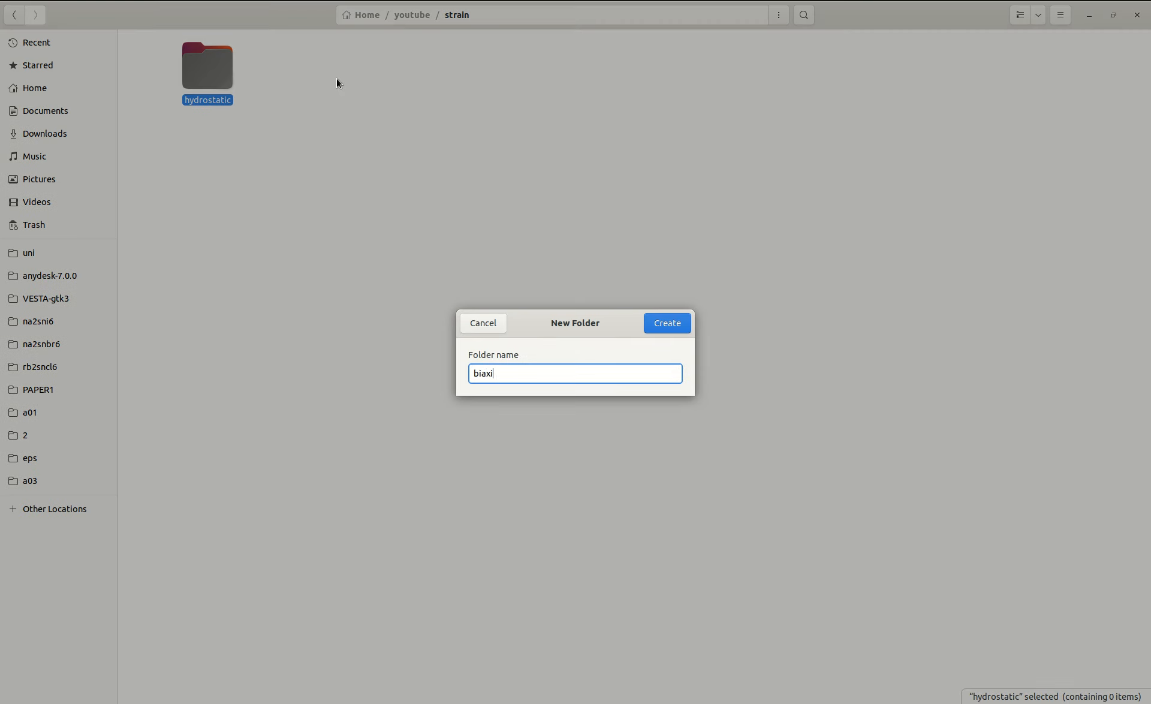
pyautogui.write('al')
pyautogui.press('Return')
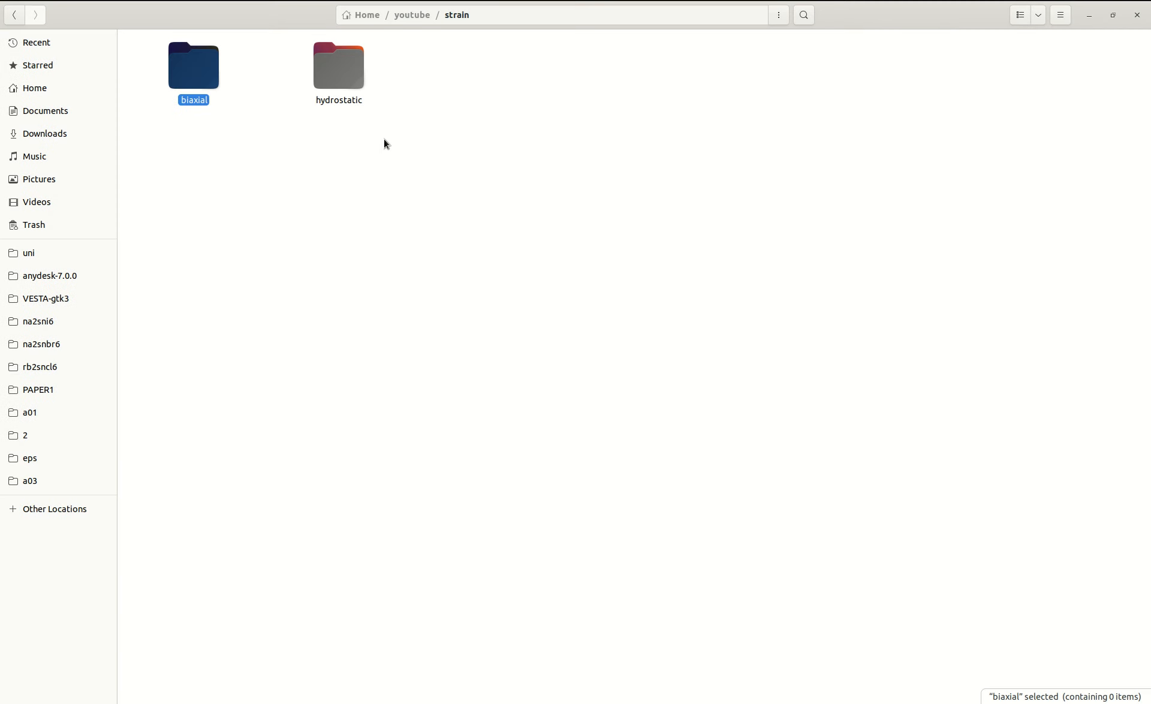
pyautogui.click(396, 144)
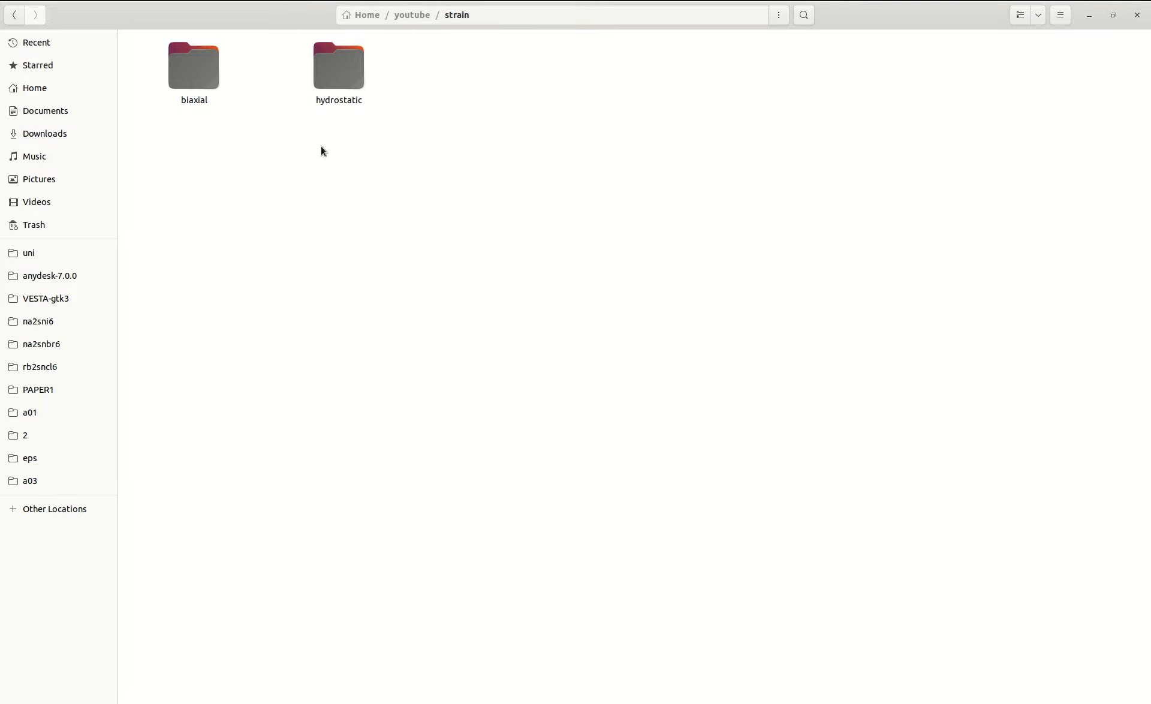
# Create two folders named tensile and comp inside the hydrostatic folder.
pyautogui.doubleClick(329, 78)
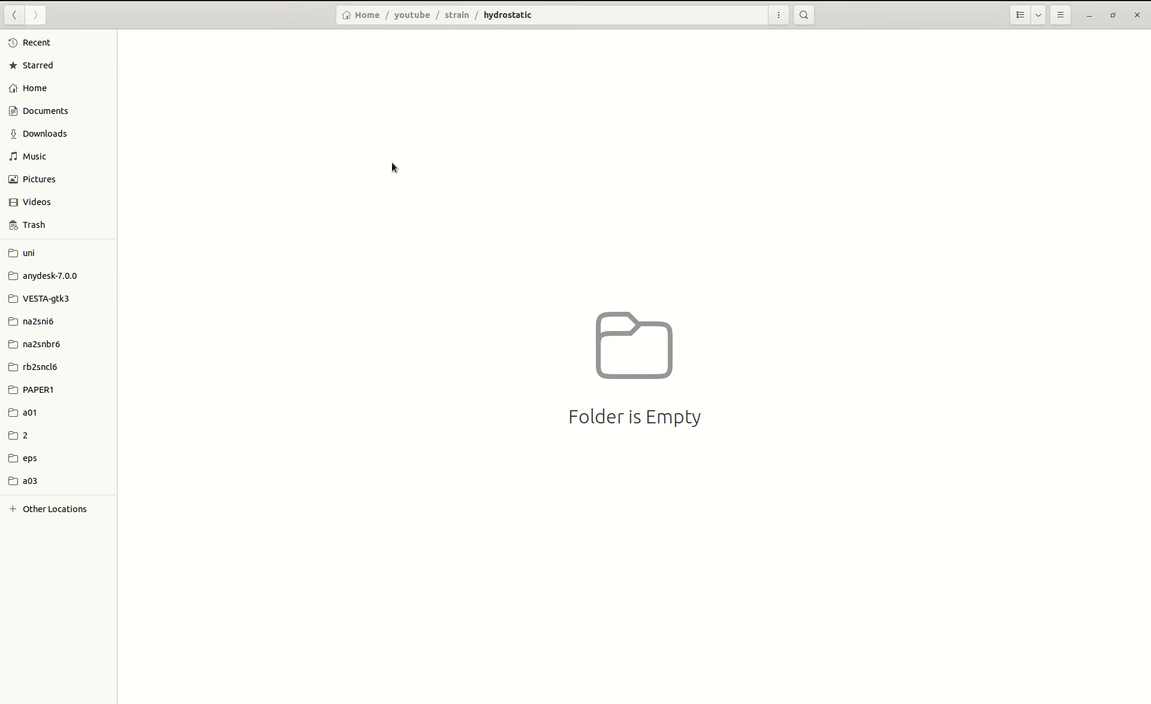
pyautogui.hotkey('ctrl', 'shift', 'n')
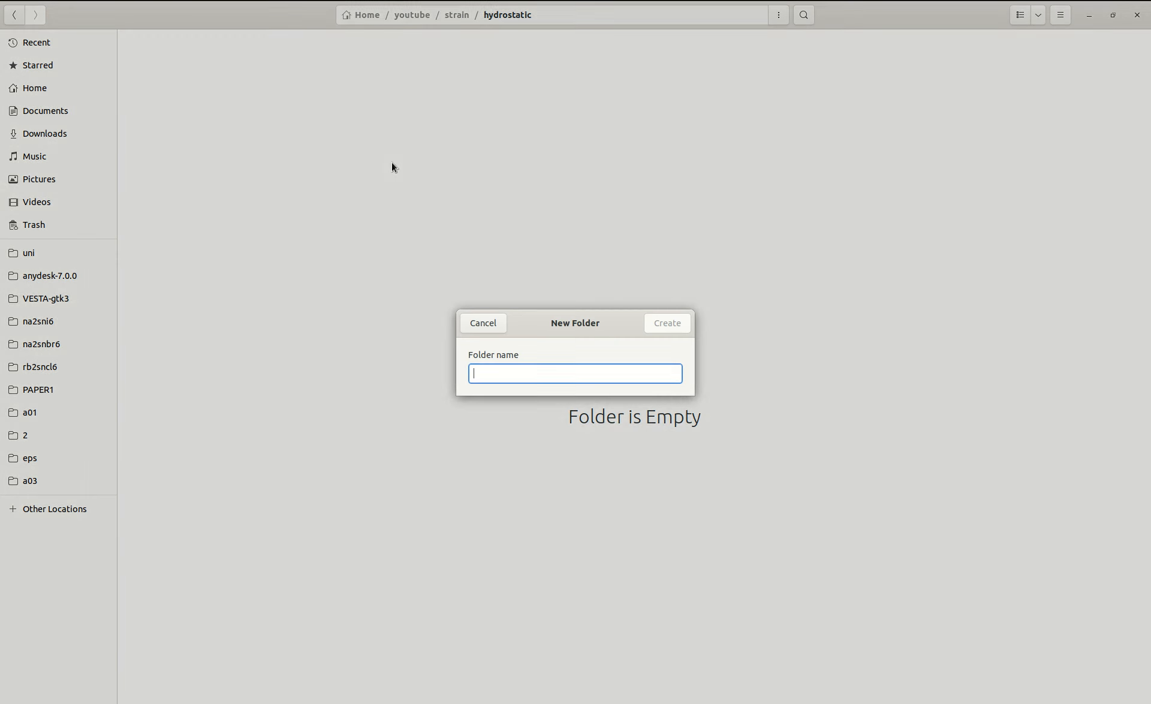
pyautogui.write('tensile')
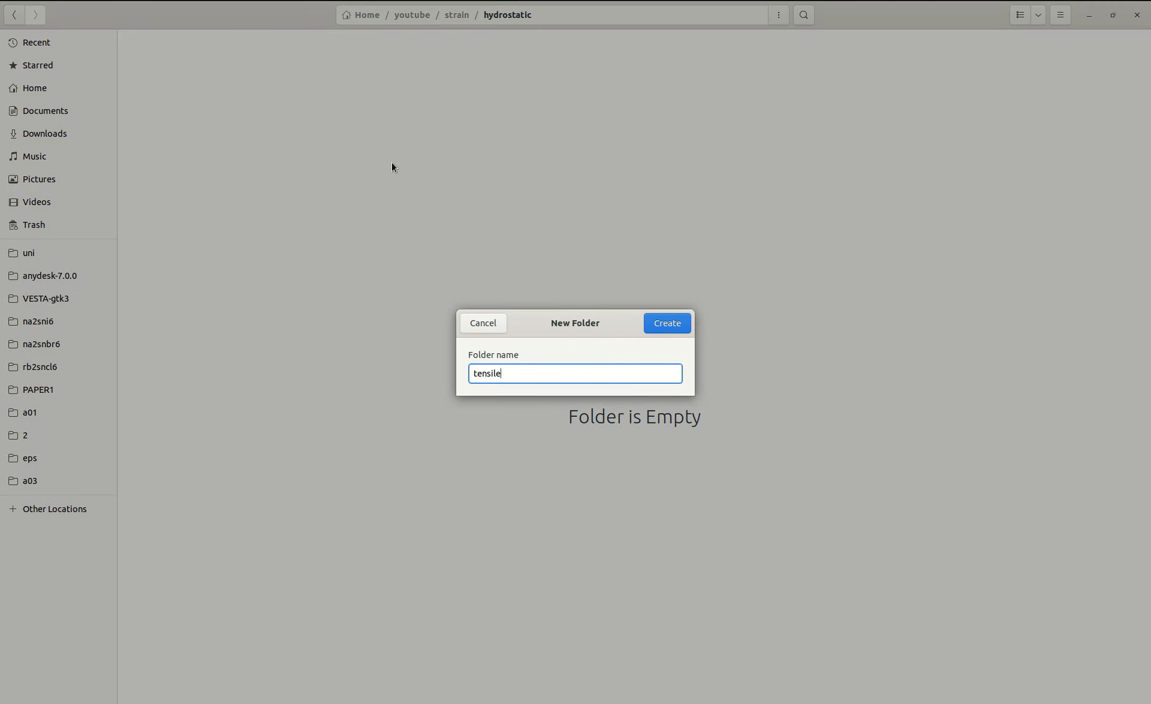
pyautogui.press('Return')
pyautogui.hotkey('ctrl', 'shift', 'n')
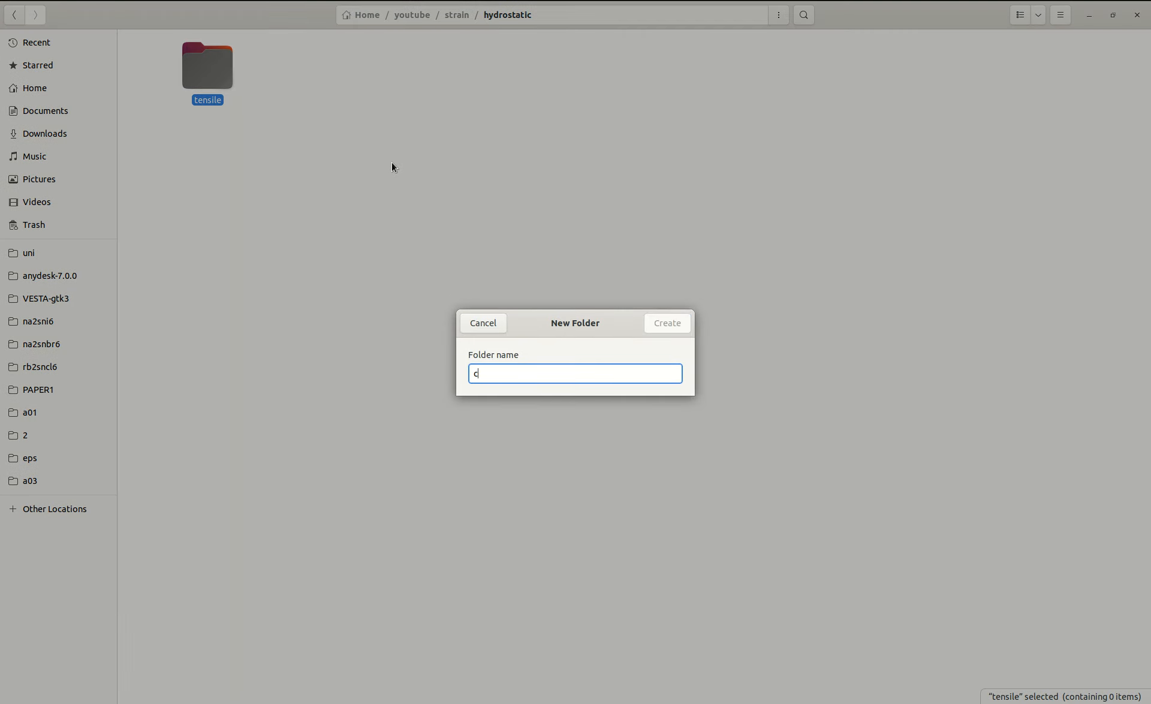
pyautogui.write('comp')
pyautogui.press('Return')
# Try to copy the comp and tensile folders from hydrostatic into the biaxial folder.
pyautogui.moveTo(526, 132); pyautogui.dragTo(183, 69)
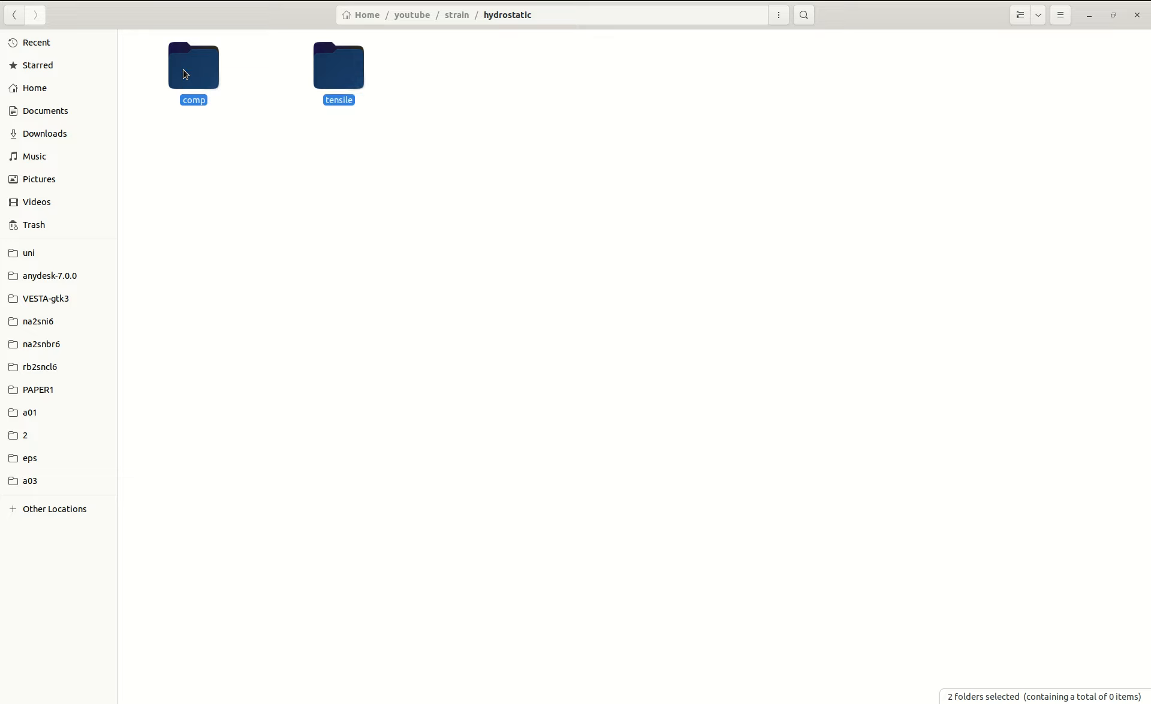
pyautogui.hotkey('alt', 'Left')
pyautogui.click(198, 74)
pyautogui.doubleClick(198, 74)
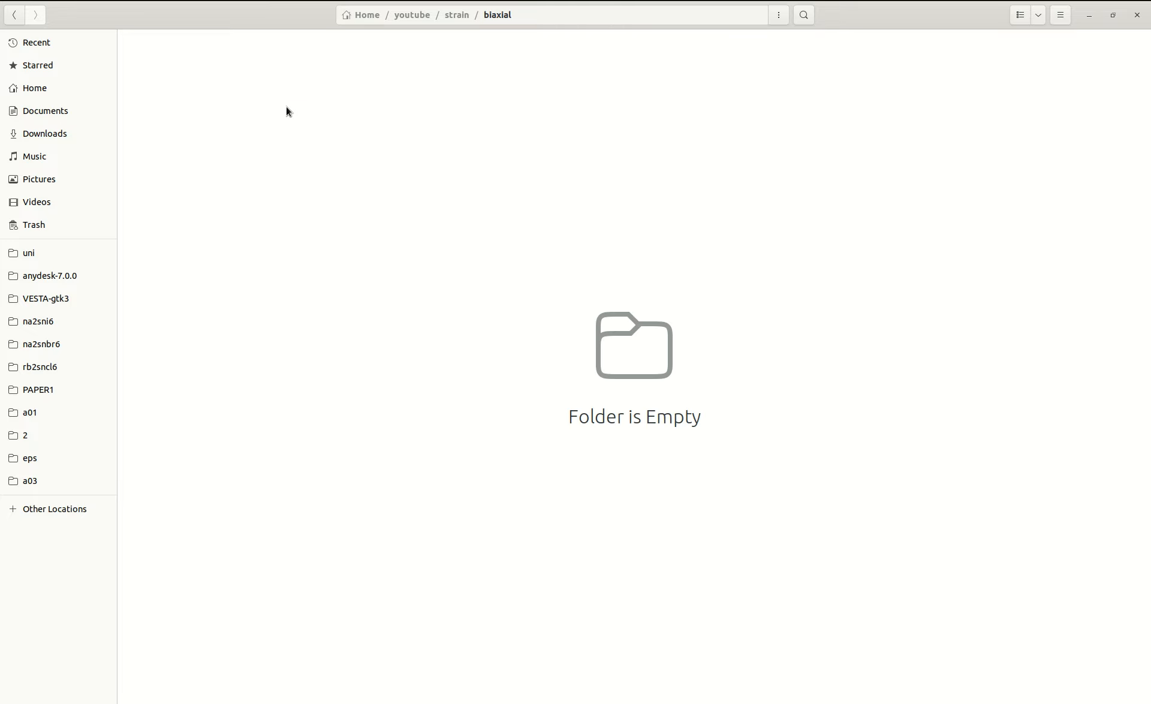
pyautogui.hotkey('ctrl', 'v')
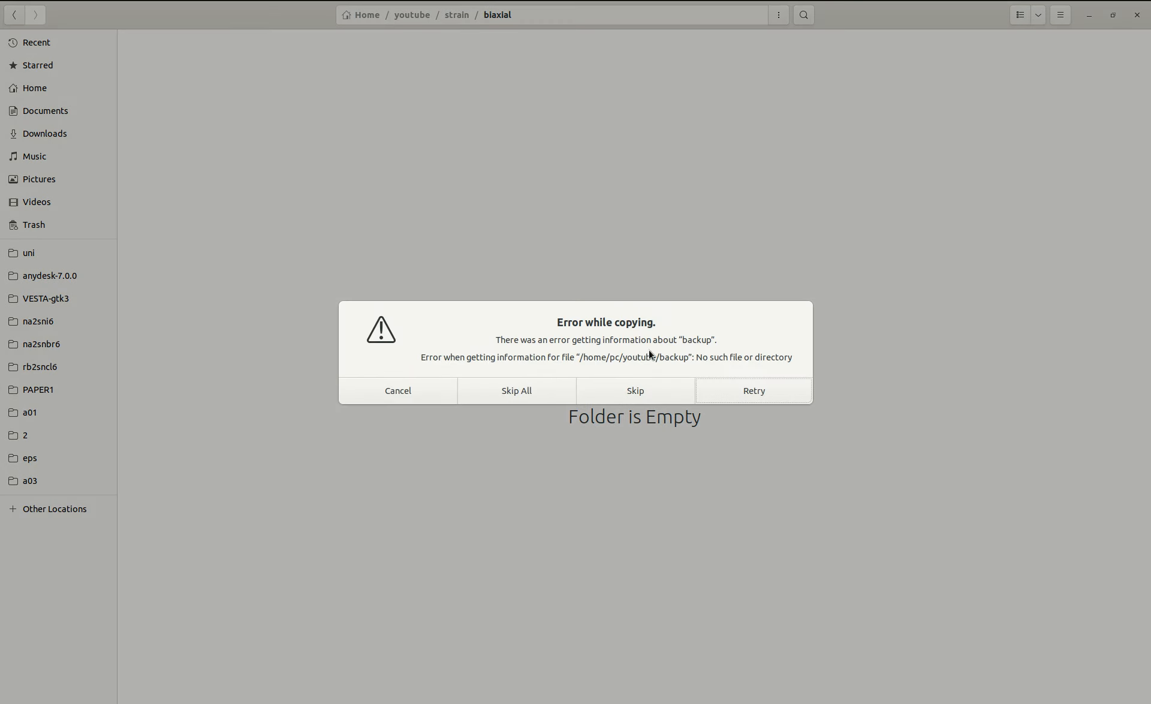
pyautogui.click(416, 398)
# Create two folders named tensile and comp inside the biaxial folder.
pyautogui.hotkey('alt', 'Left')
pyautogui.doubleClick(213, 88)
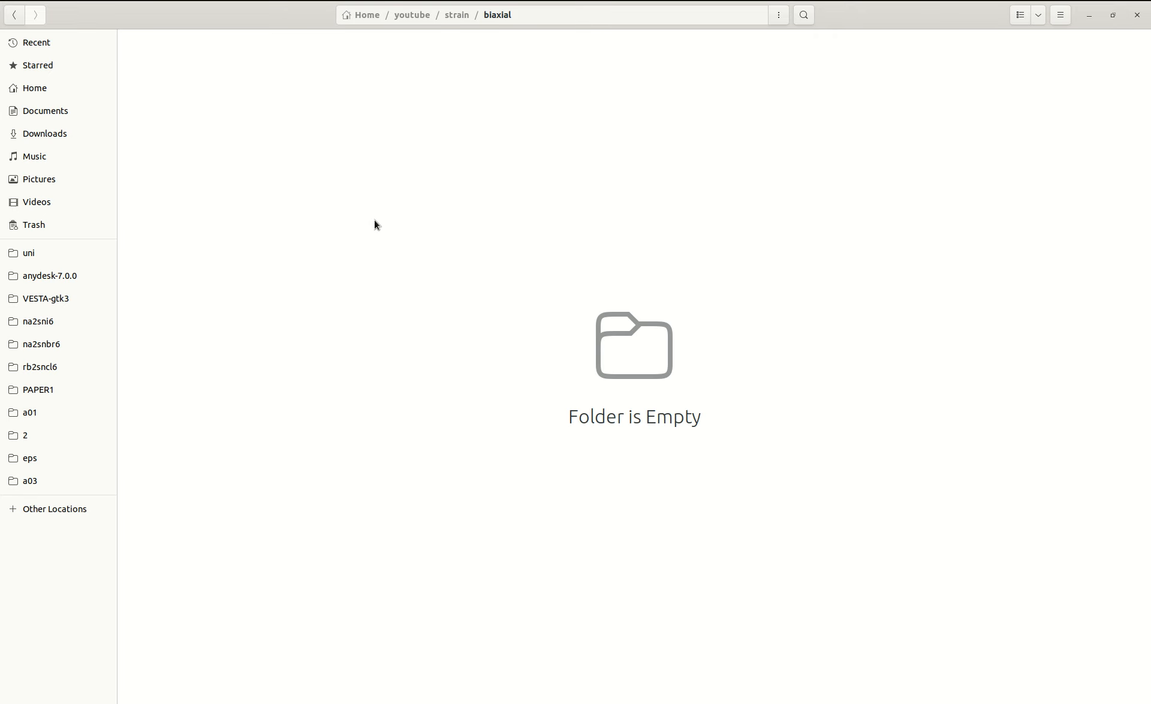
pyautogui.hotkey('ctrl', 'shift', 'n')
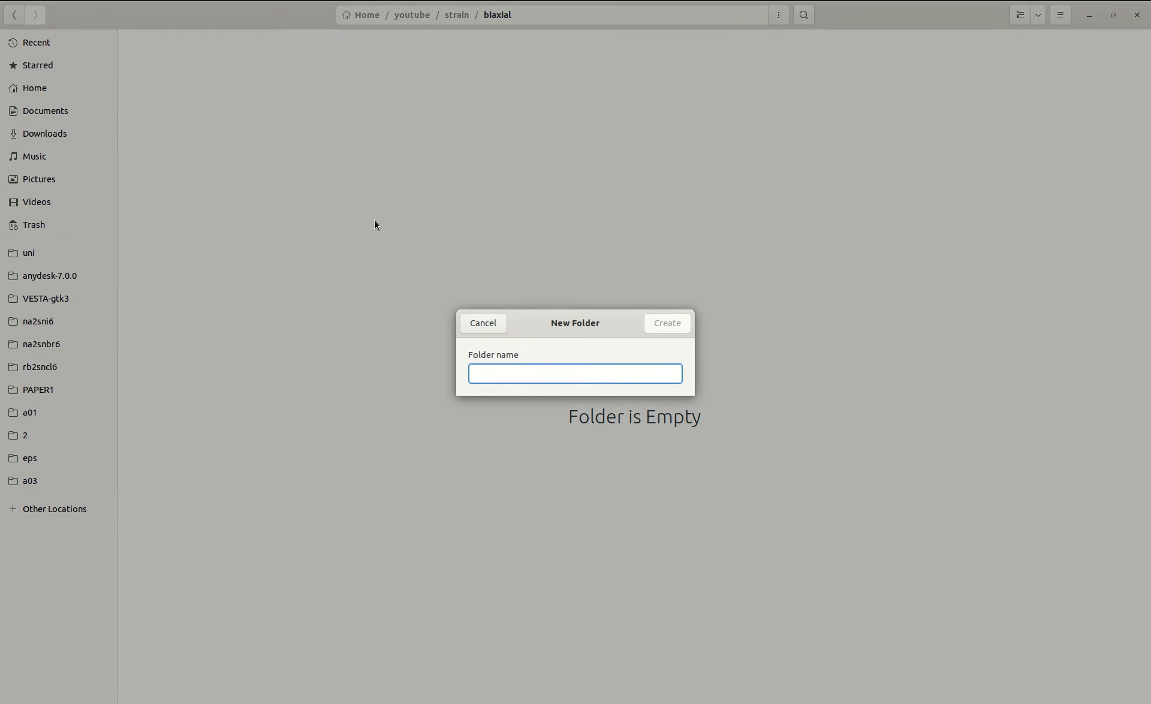
pyautogui.write('b')
pyautogui.press('BackSpace')
pyautogui.write('tensile')
pyautogui.press('Return')
pyautogui.hotkey('ctrl', 'shift', 'n')
pyautogui.write('comp')
pyautogui.press('Return')
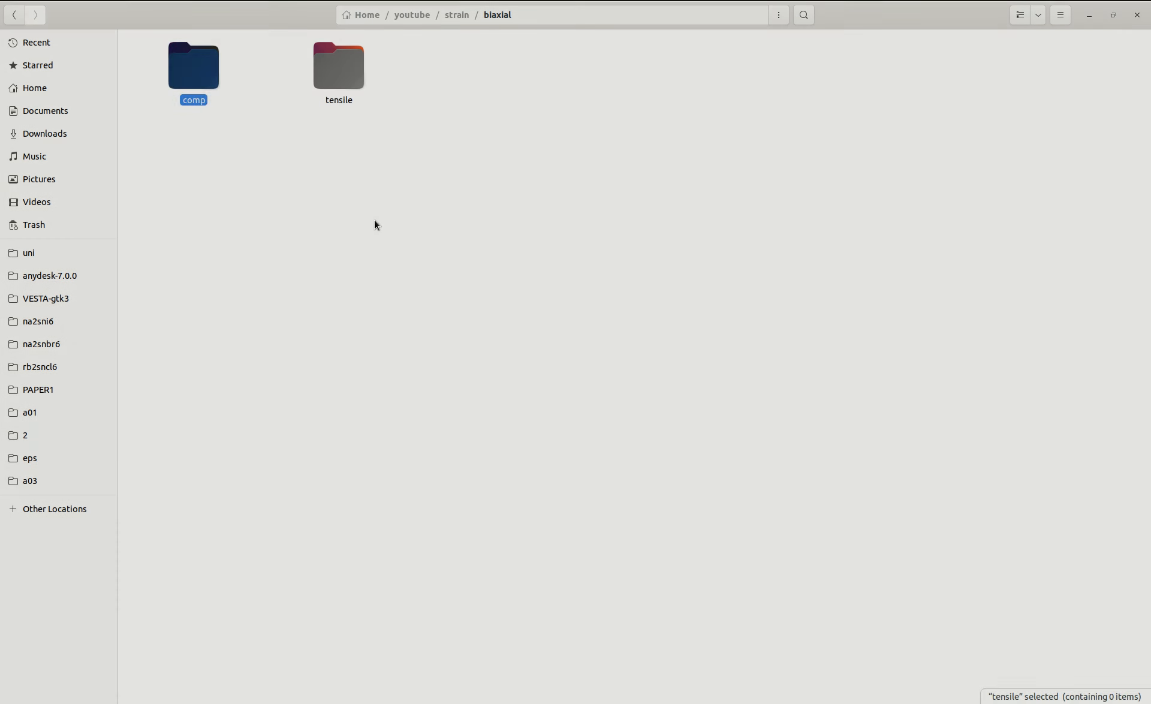
pyautogui.click(401, 202)
# Find a01.struct in youtube/unstrian/rb2sncl6/a01 by searching for "str" and copy the file.
pyautogui.hotkey('alt', 'Up')
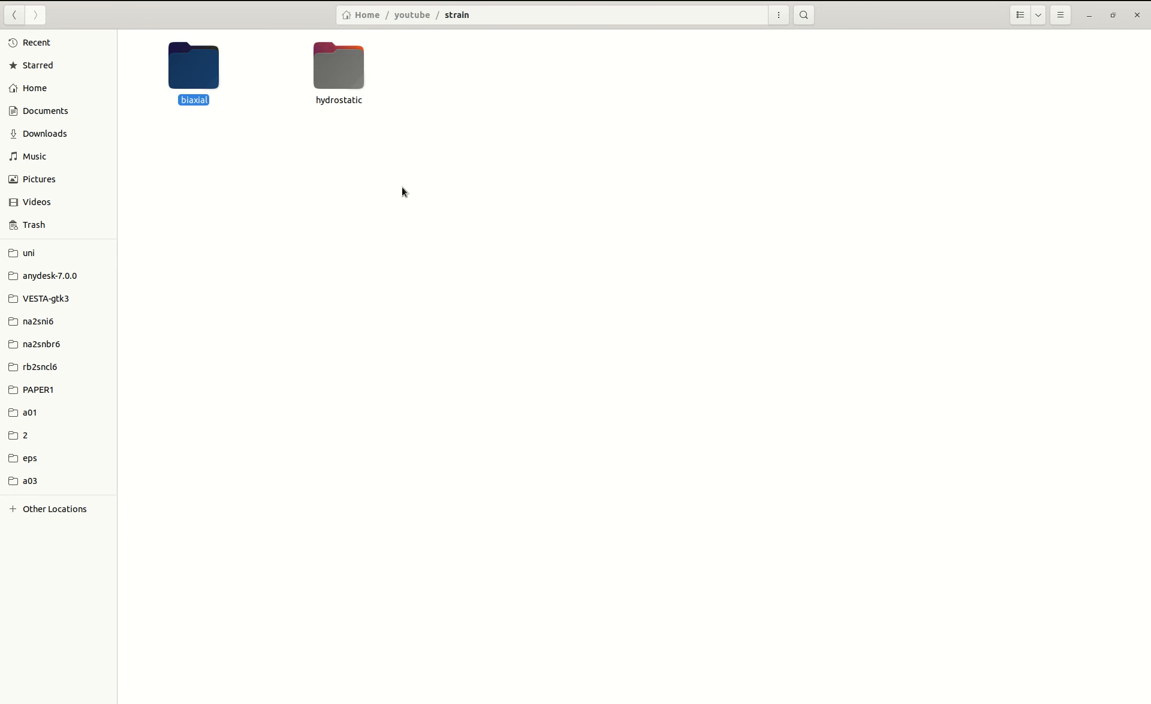
pyautogui.hotkey('alt', 'Up')
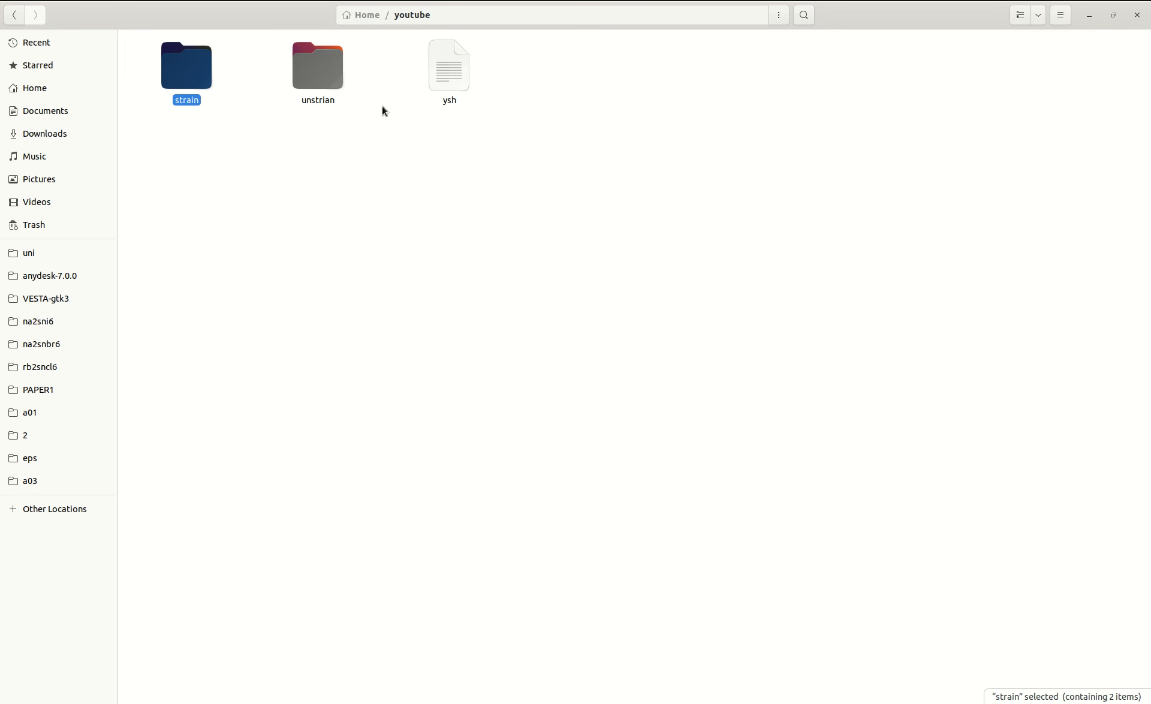
pyautogui.doubleClick(315, 80)
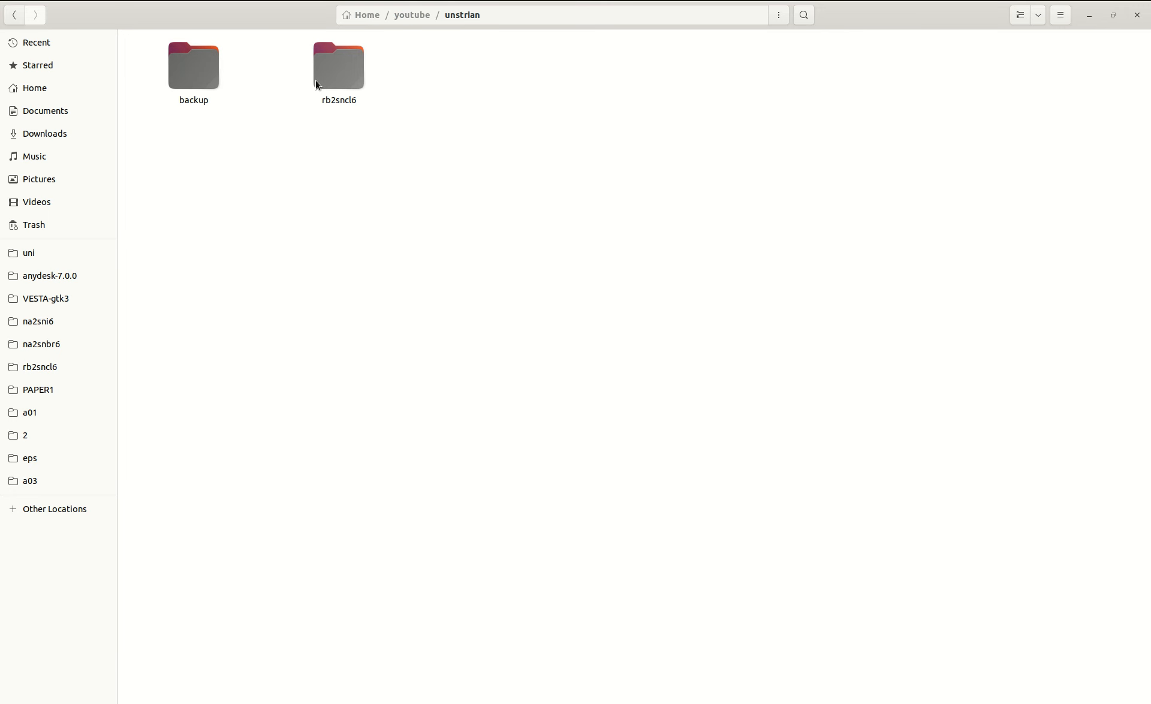
pyautogui.doubleClick(345, 72)
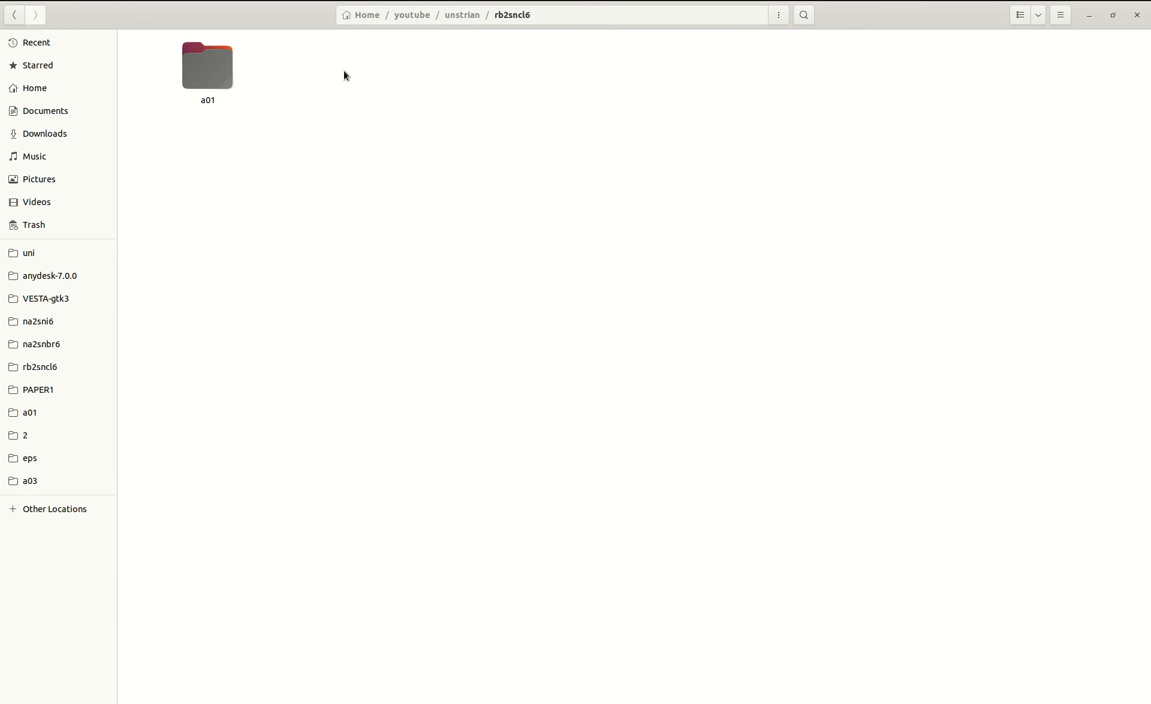
pyautogui.click(185, 88)
pyautogui.doubleClick(185, 89)
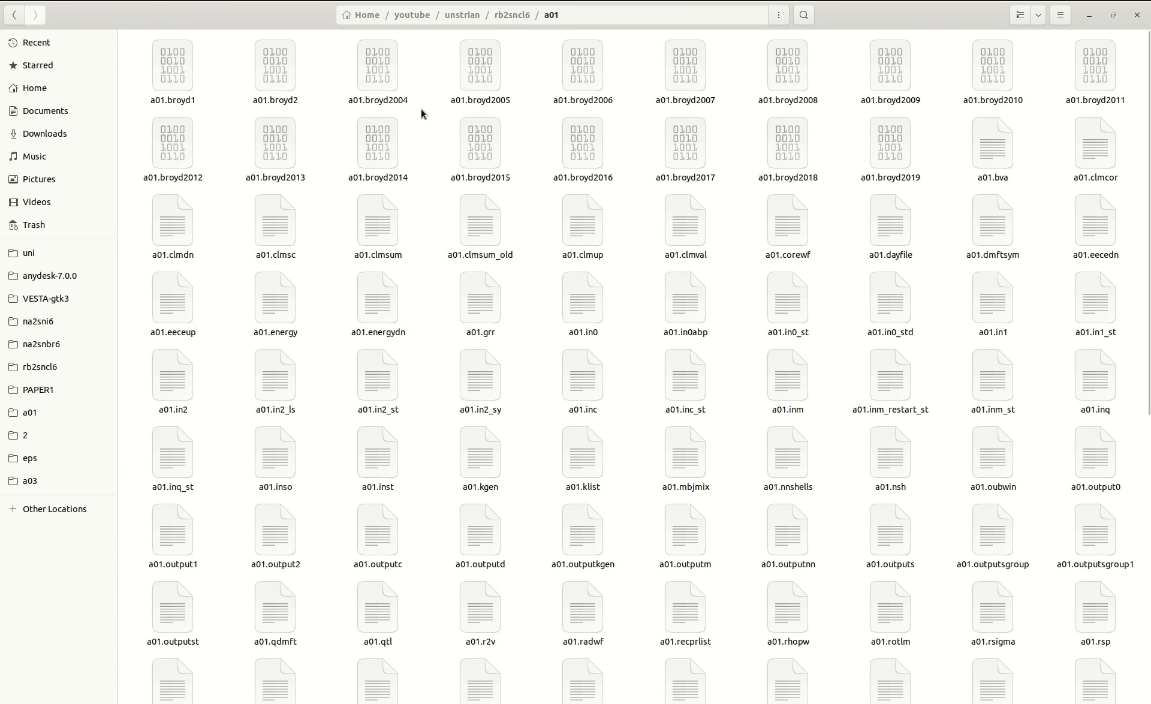
pyautogui.write('str')
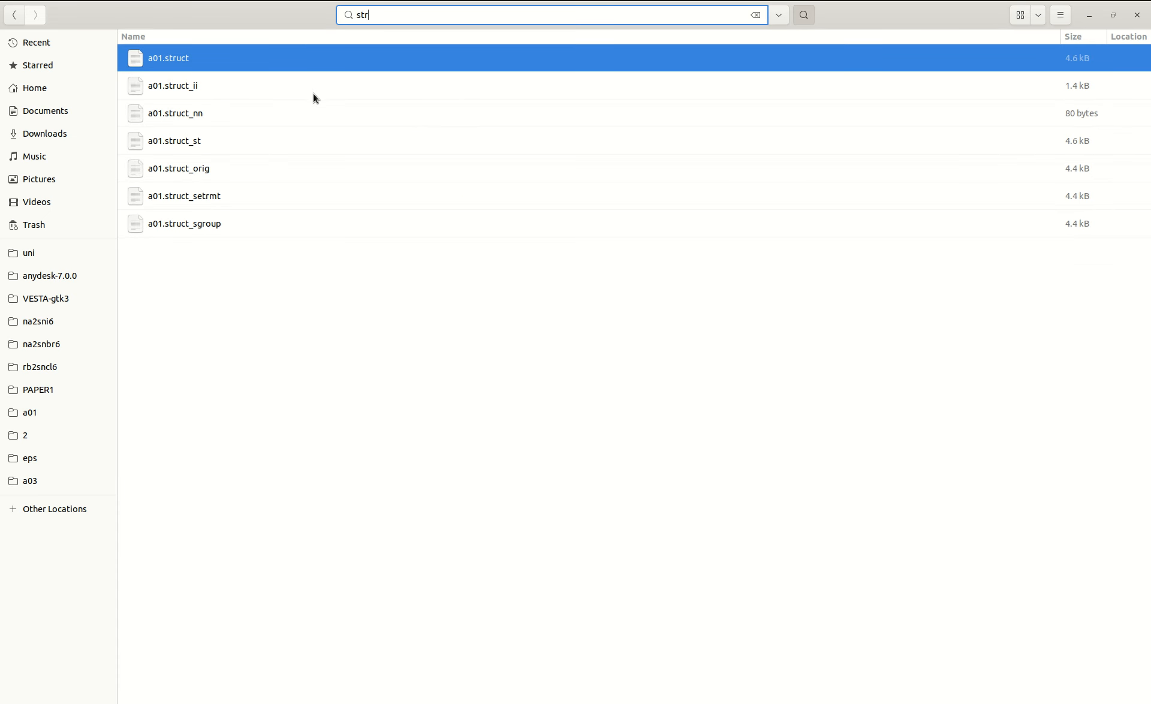
pyautogui.rightClick(146, 56)
pyautogui.click(192, 124)
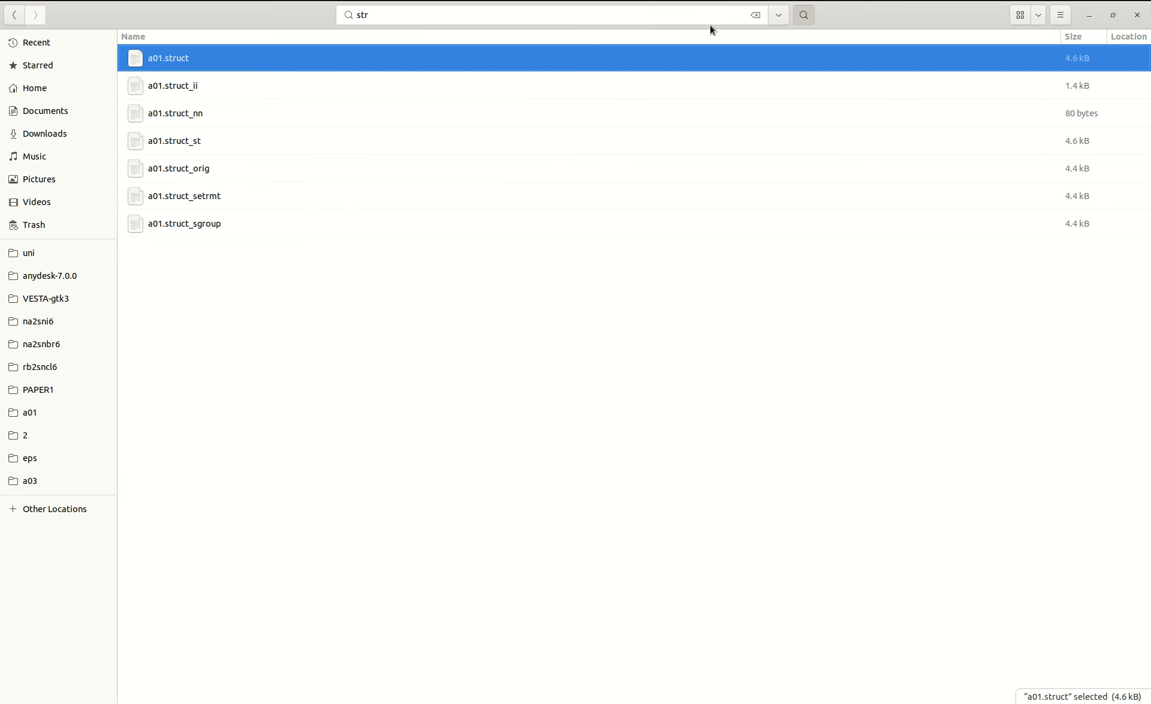
pyautogui.click(755, 15)
# Paste the copied a01.struct file into the youtube/strain folder.
pyautogui.hotkey('alt', 'Up')
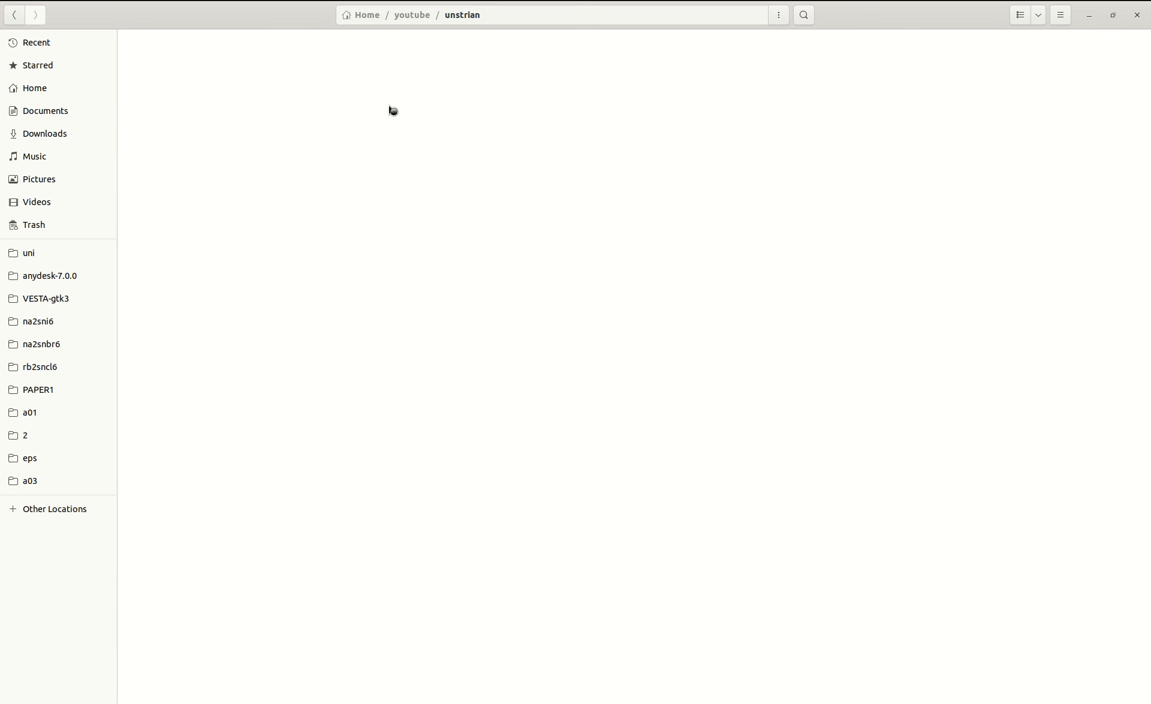
pyautogui.hotkey('alt', 'Up')
pyautogui.hotkey('alt', 'Up')
pyautogui.doubleClick(183, 68)
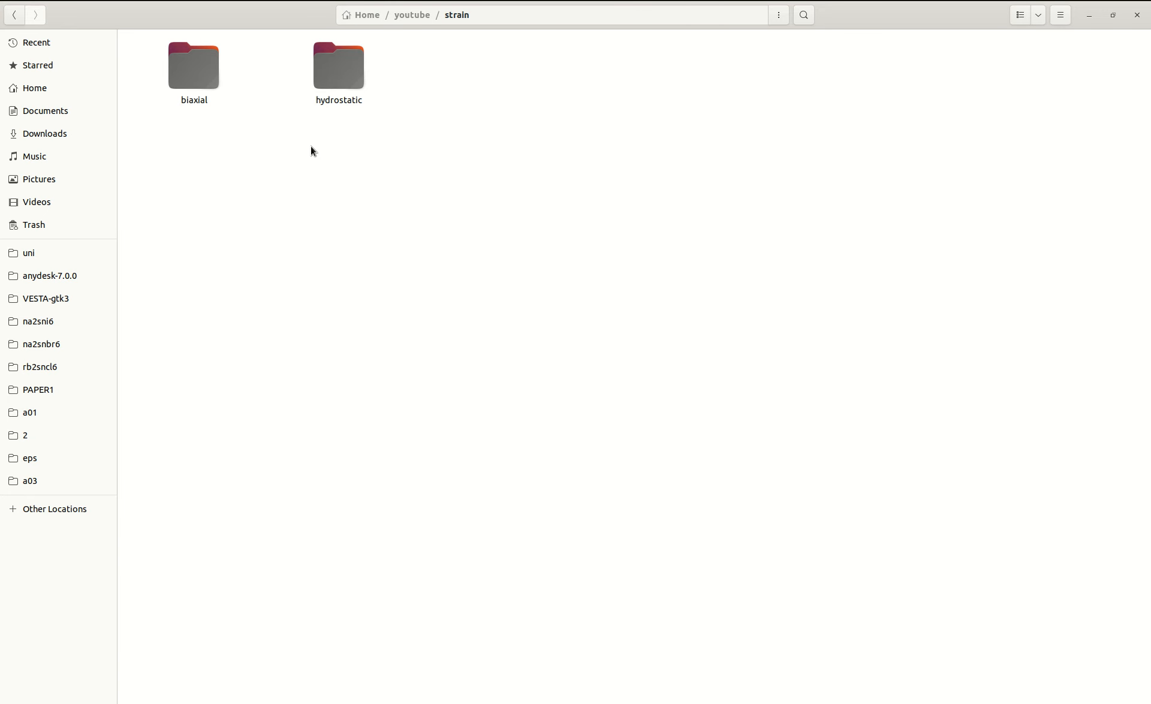
pyautogui.hotkey('ctrl', 'v')
pyautogui.click(469, 182)
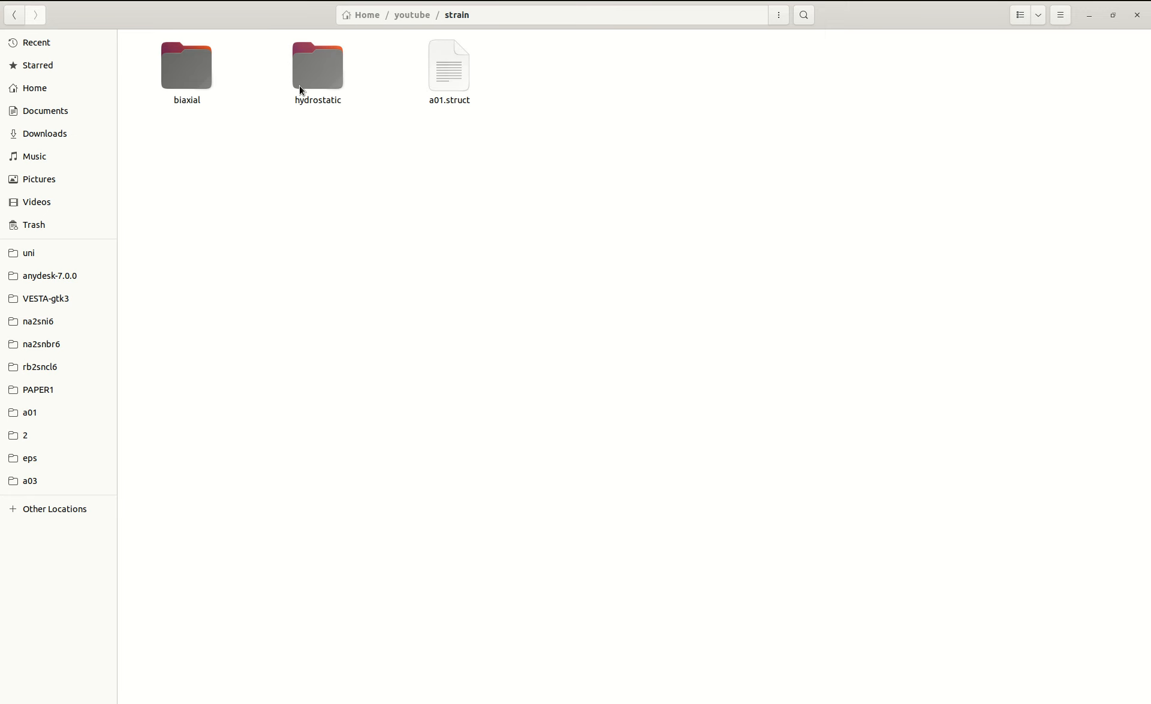
# Create three folders named a01, a02 and a03 inside strain/hydrostatic/tensile.
pyautogui.doubleClick(312, 74)
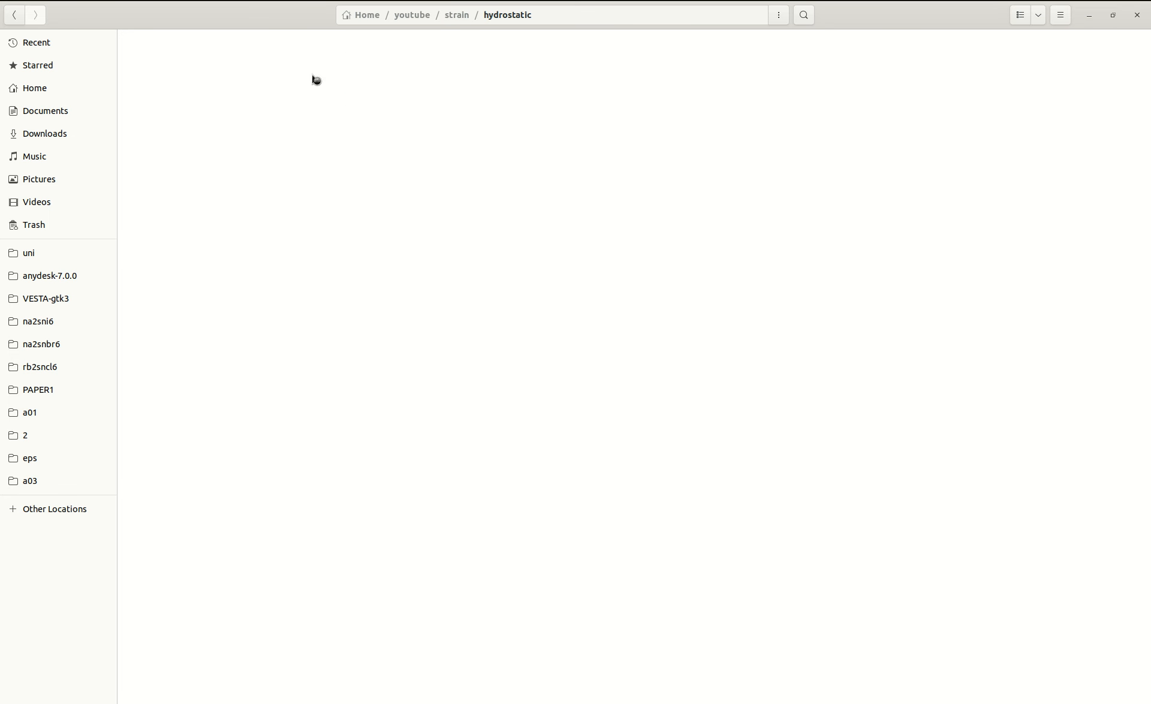
pyautogui.doubleClick(343, 86)
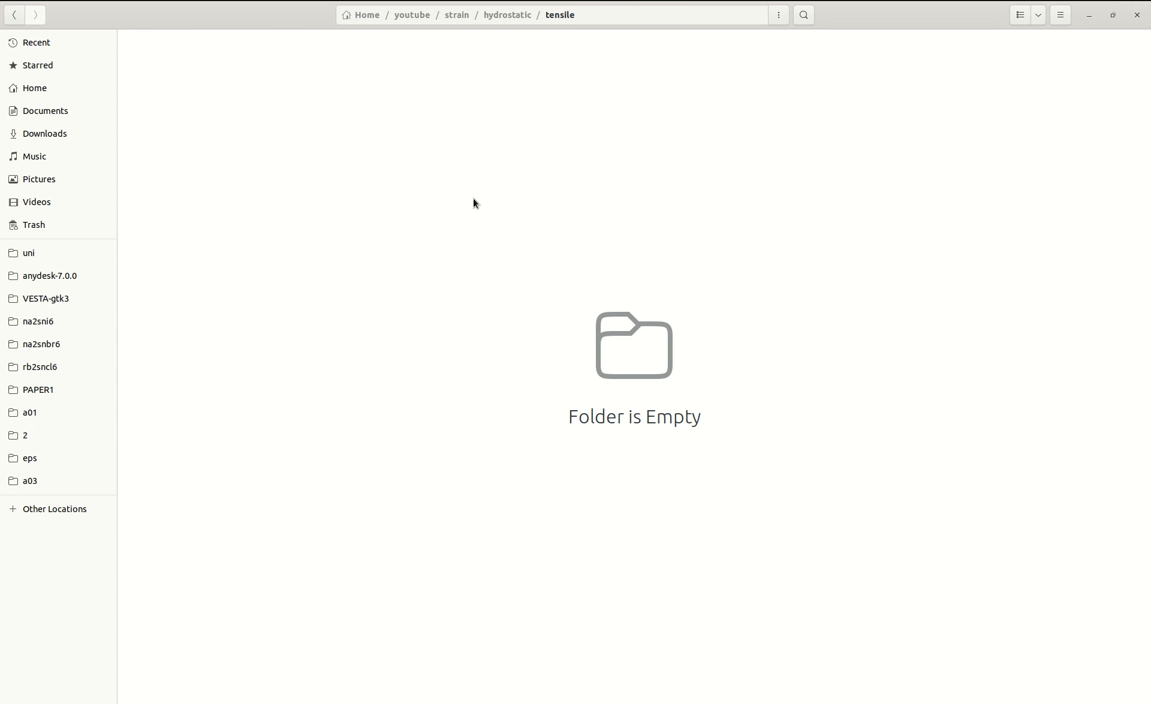
pyautogui.hotkey('ctrl', 'shift', 'n')
pyautogui.write('a01')
pyautogui.press('Return')
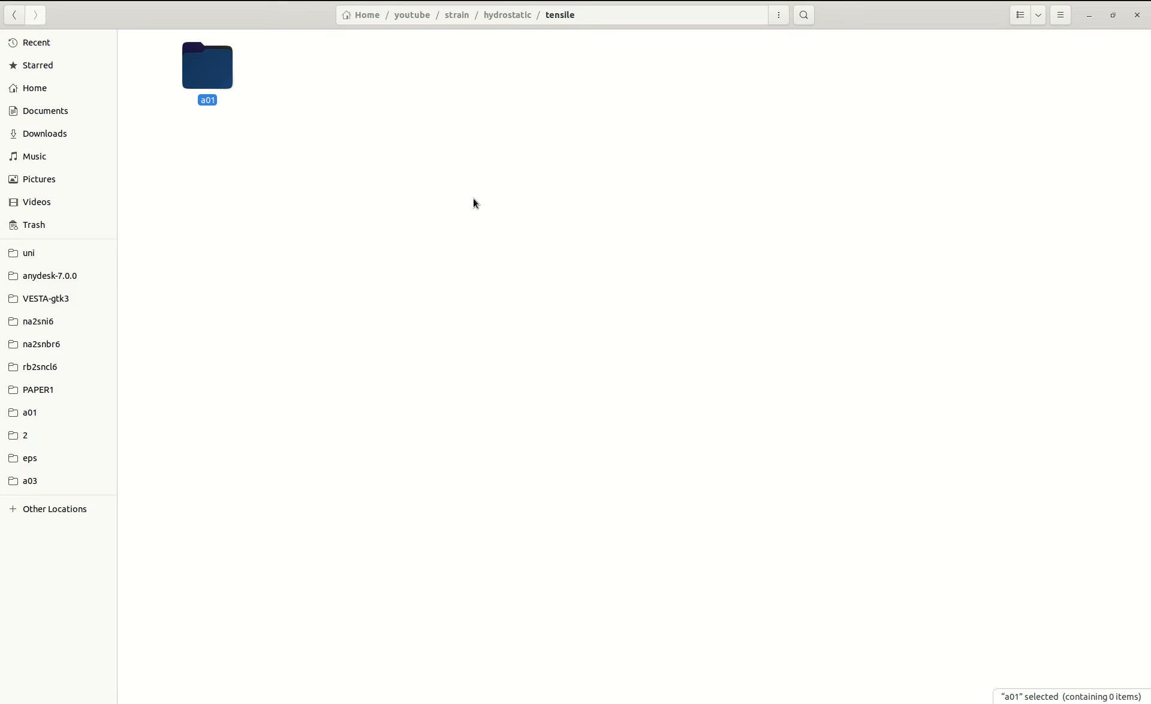
pyautogui.click(481, 220)
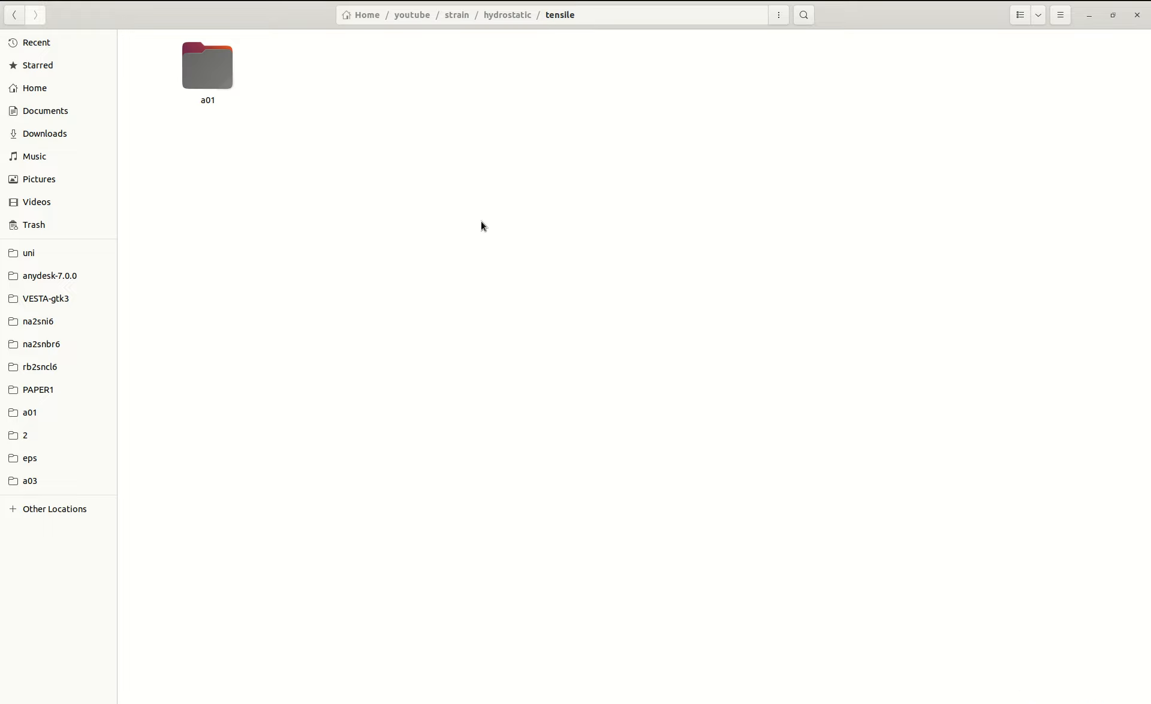
pyautogui.hotkey('ctrl', 'shift', 'n')
pyautogui.write('a02')
pyautogui.press('Return')
pyautogui.hotkey('ctrl', 'shift', 'n')
pyautogui.write('a03')
pyautogui.press('Return')
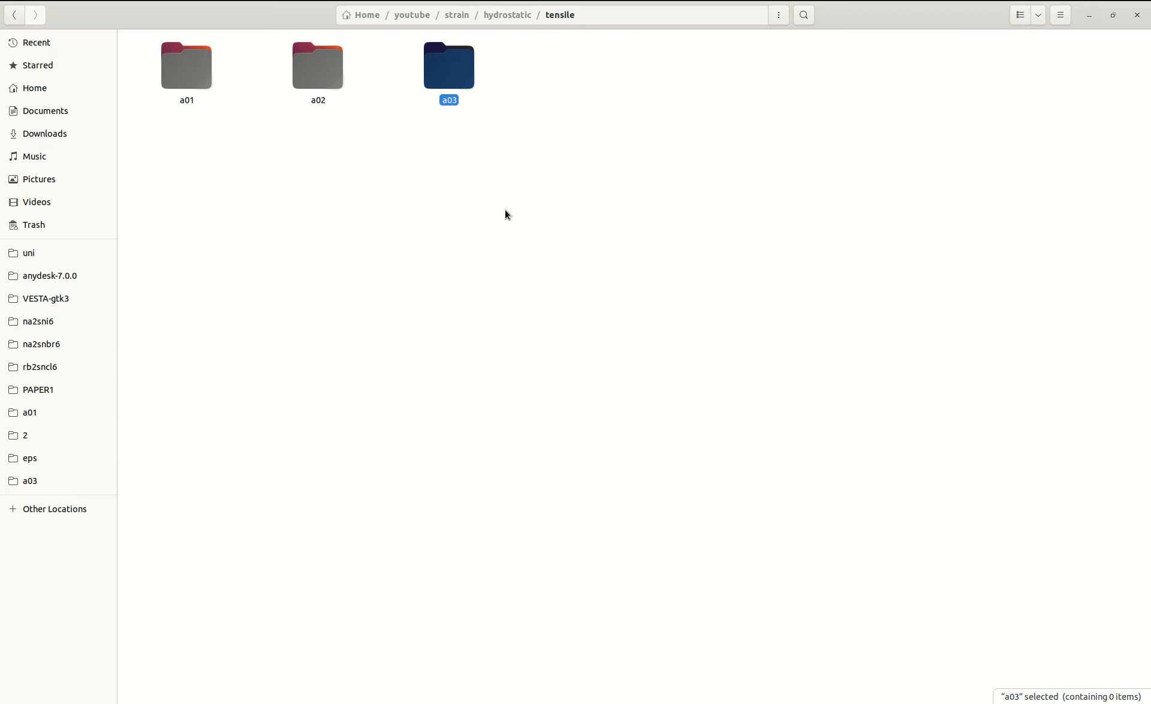
# Create folders named a01 and a02 inside strain/hydrostatic/comp.
pyautogui.hotkey('alt', 'Left')
pyautogui.doubleClick(193, 66)
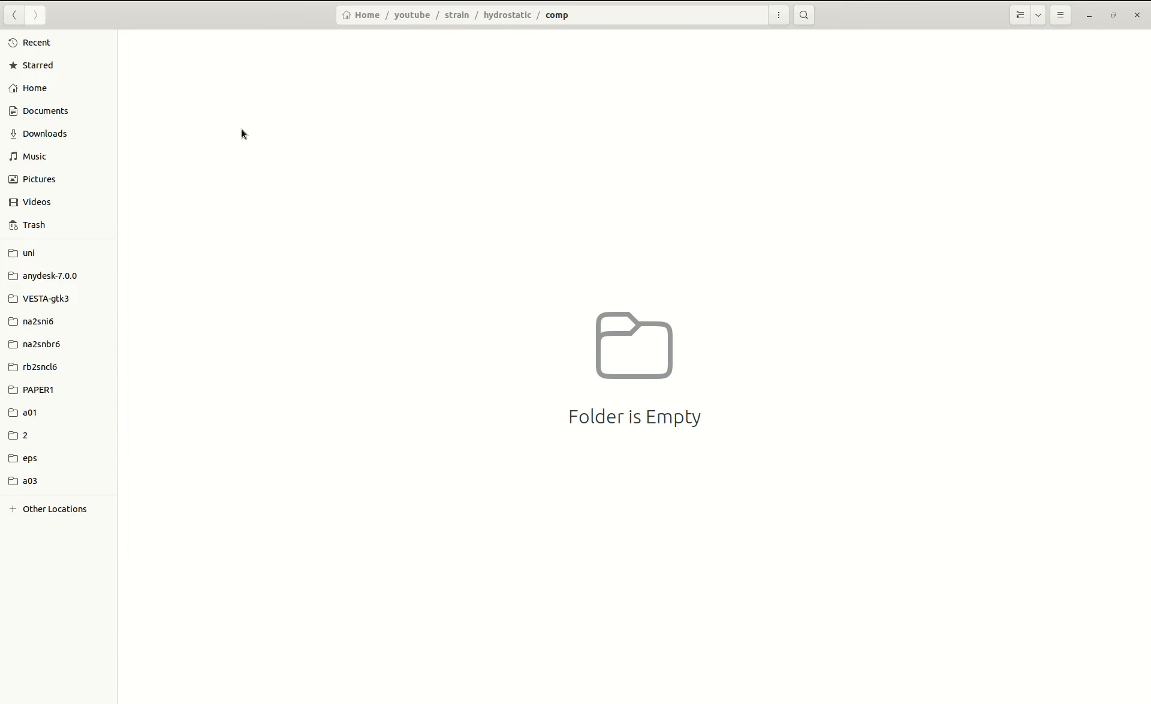
pyautogui.hotkey('ctrl', 'shift', 'n')
pyautogui.write('a01')
pyautogui.press('Return')
pyautogui.hotkey('ctrl', 'shift', 'n')
pyautogui.write('a02')
pyautogui.press('Return')
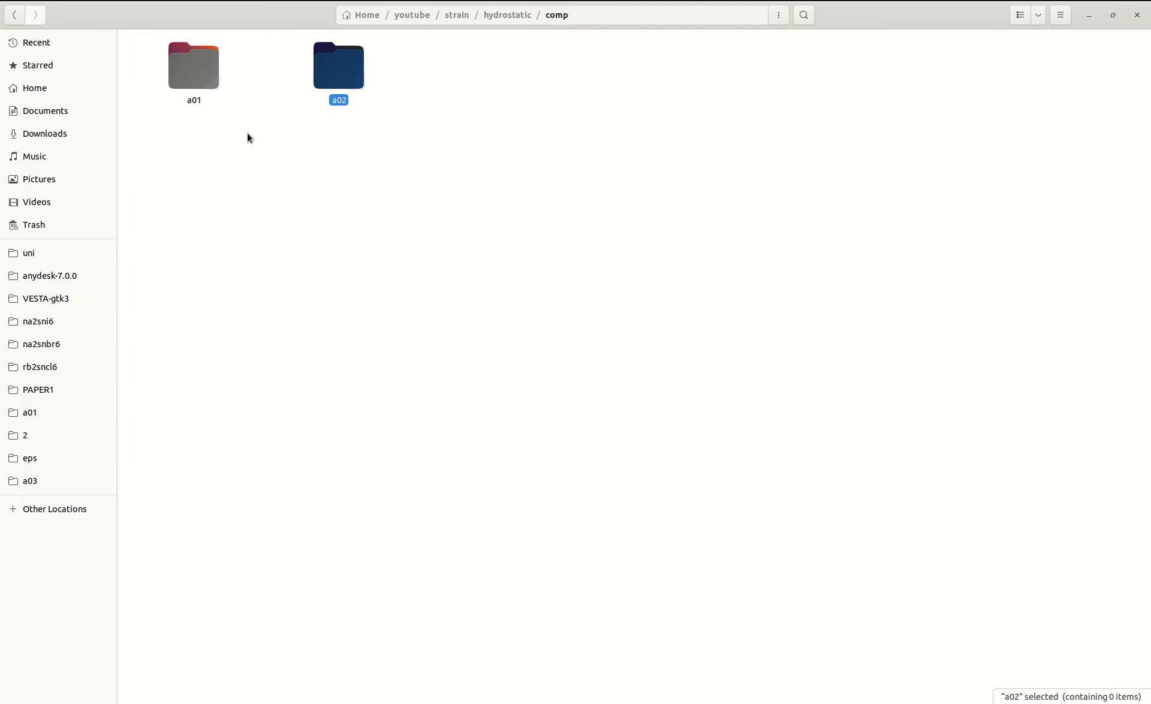
# Create a folder named a03 inside strain/hydrostatic/comp.
pyautogui.hotkey('ctrl', 'shift', 'n')
pyautogui.write('a03')
pyautogui.press('Return')
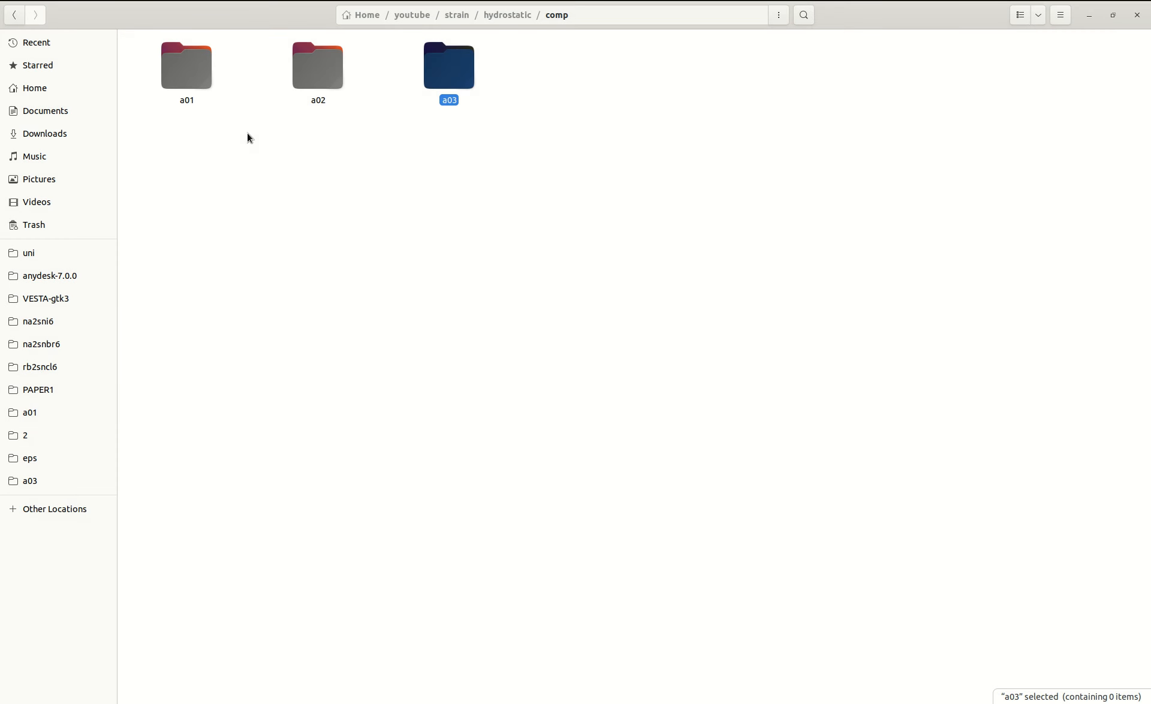
pyautogui.click(207, 85)
pyautogui.click(335, 49)
pyautogui.click(436, 63)
# Copy a01.struct from the strain folder into strain/hydrostatic/comp/a01.
pyautogui.hotkey('alt', 'Up')
pyautogui.hotkey('alt', 'Up')
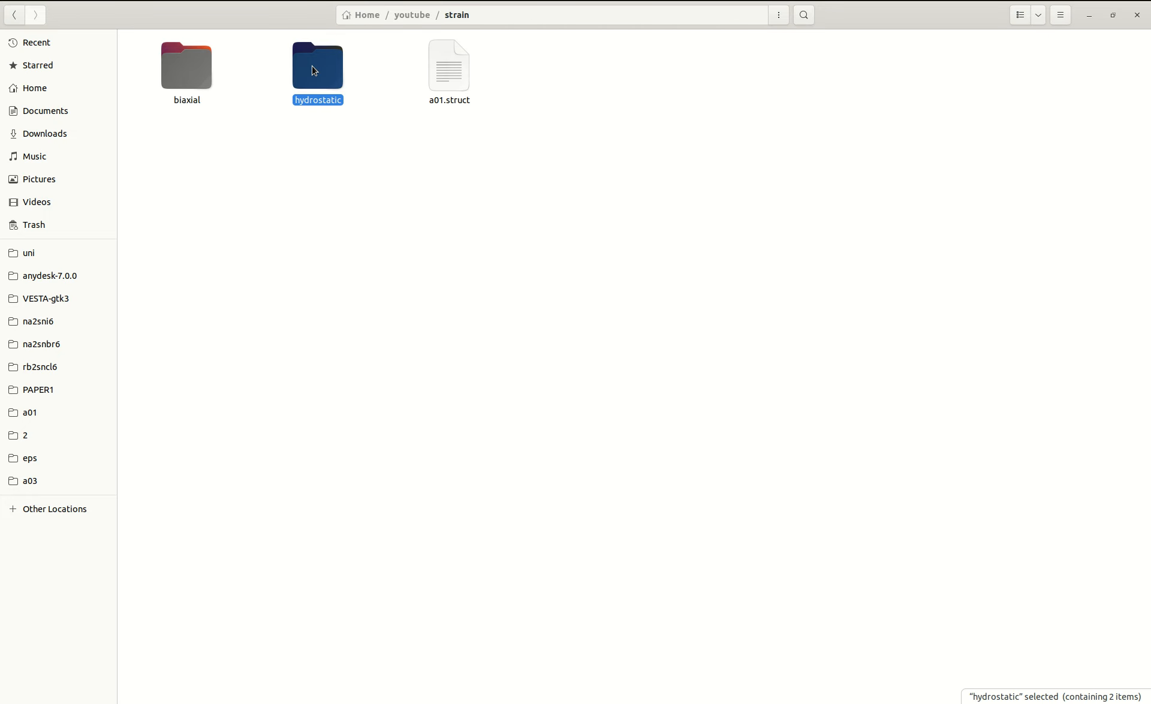
pyautogui.click(430, 60)
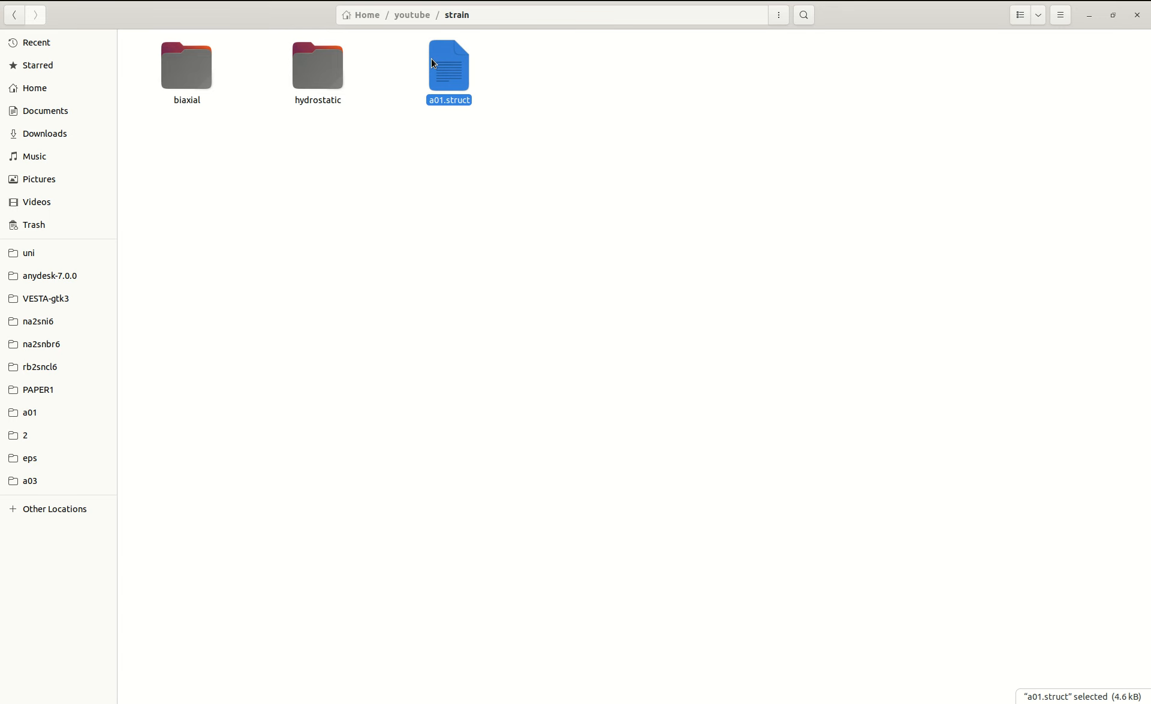
pyautogui.hotkey('alt', 'Up')
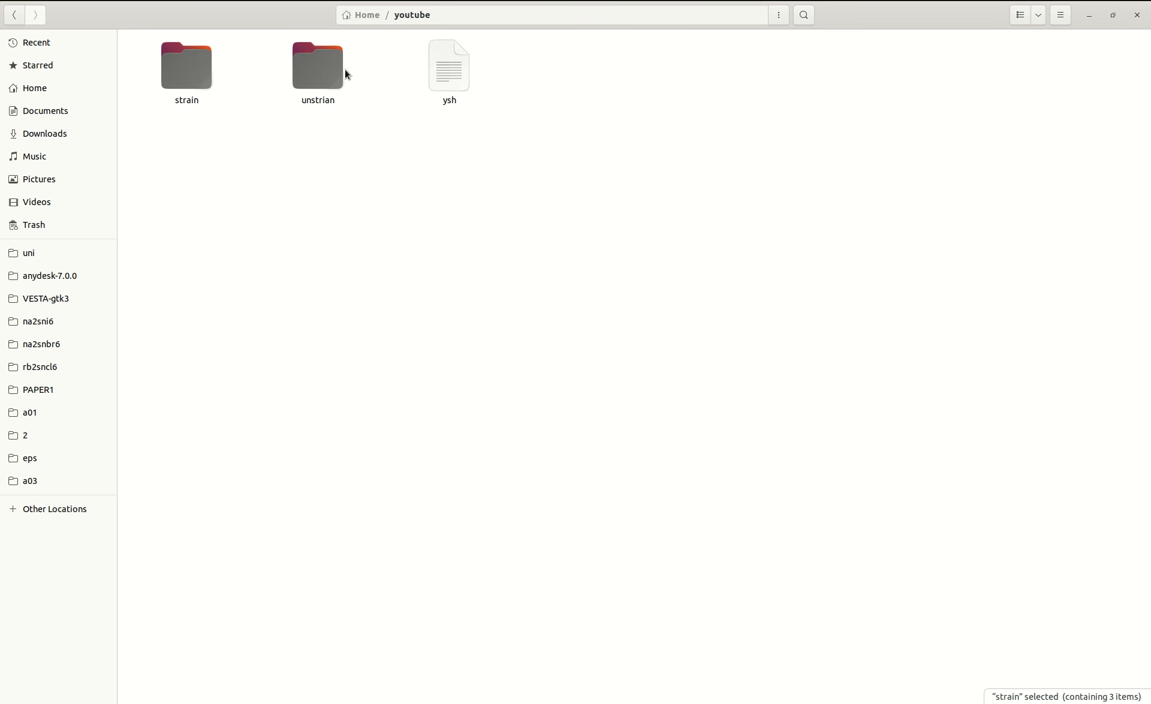
pyautogui.doubleClick(166, 76)
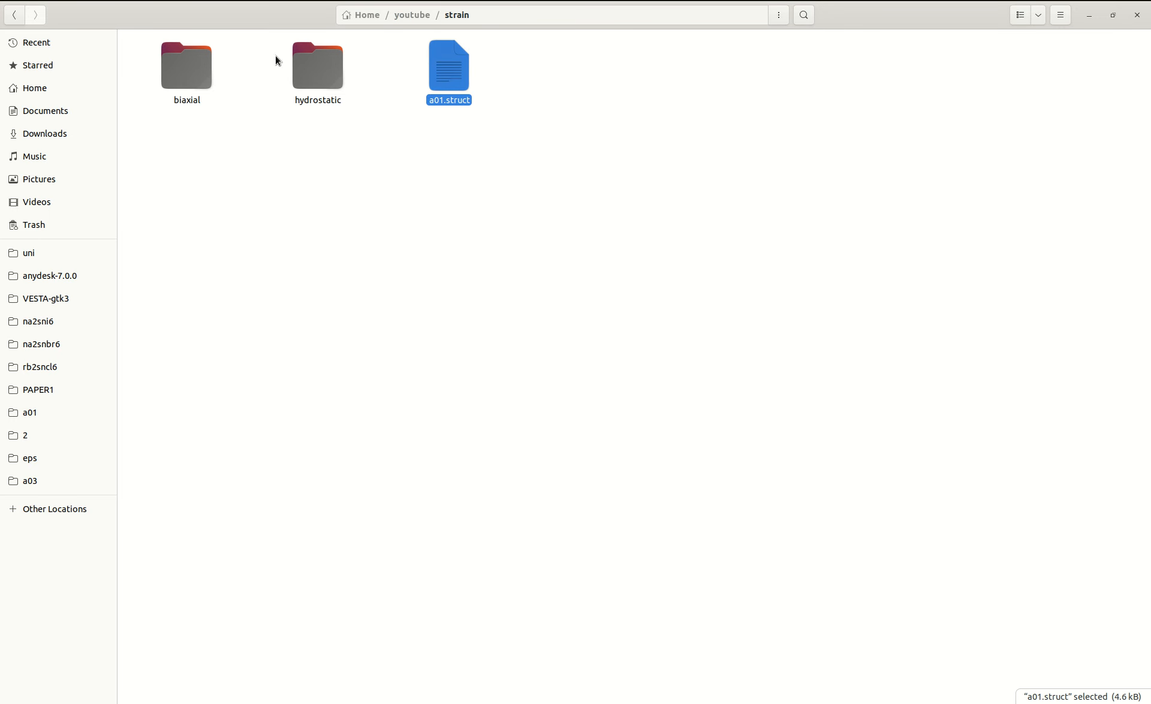
pyautogui.click(307, 66)
pyautogui.doubleClick(306, 66)
pyautogui.doubleClick(211, 69)
pyautogui.doubleClick(210, 69)
pyautogui.hotkey('ctrl', 'v')
# Paste a01.struct into the a02 and a03 folders inside strain/hydrostatic/comp.
pyautogui.hotkey('alt', 'Up')
pyautogui.press('Right')
pyautogui.press('Return')
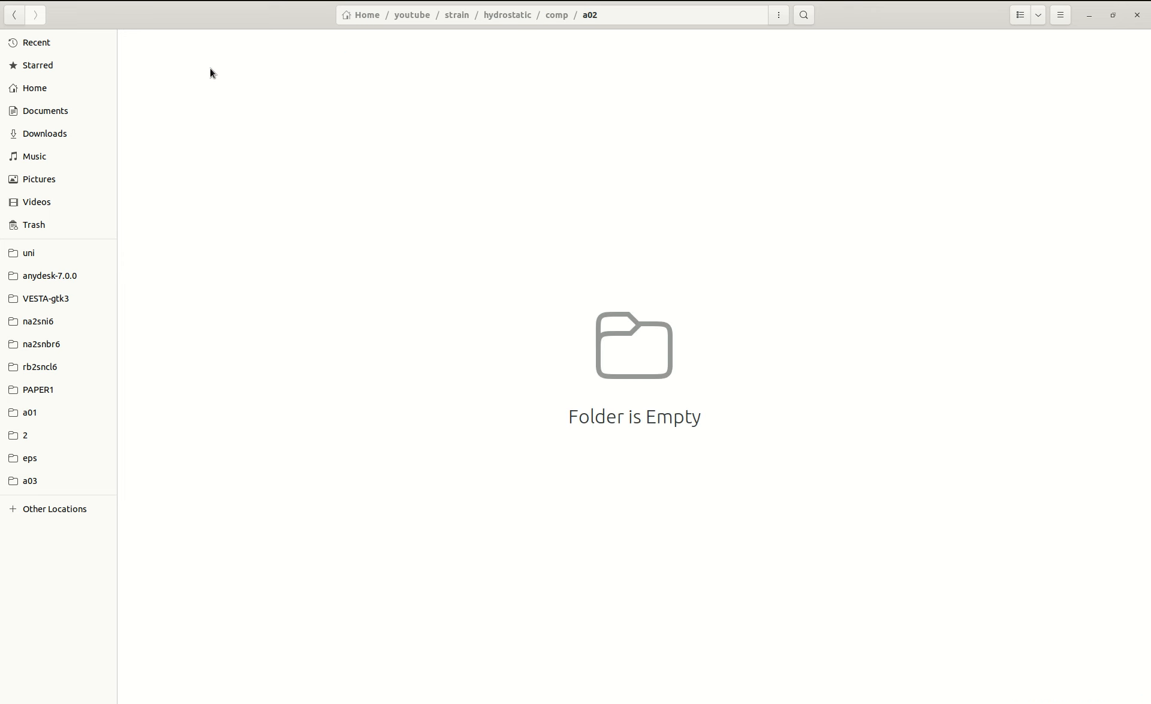
pyautogui.hotkey('ctrl', 'v')
pyautogui.hotkey('alt', 'Up')
pyautogui.press('Right')
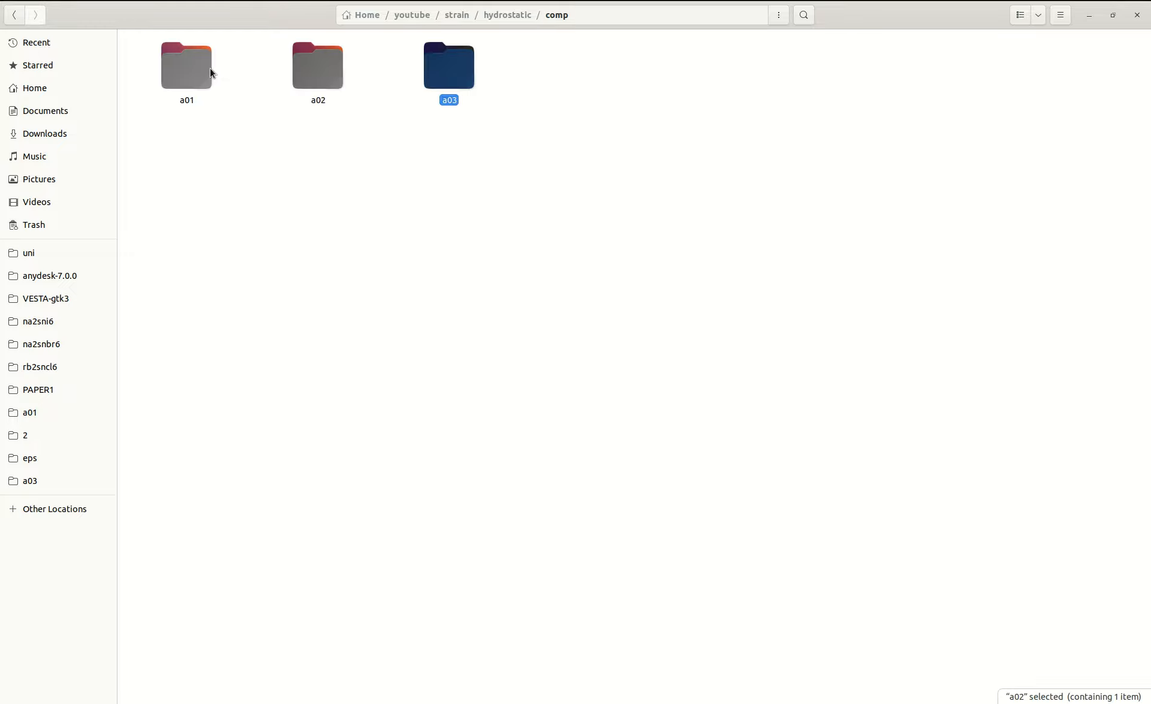
pyautogui.press('Return')
pyautogui.hotkey('ctrl', 'v')
# Paste a01.struct into the a01 folder inside strain/hydrostatic/tensile.
pyautogui.hotkey('alt', 'Up')
pyautogui.hotkey('alt', 'Up')
pyautogui.press('Right')
pyautogui.press('Return')
pyautogui.press('Right')
pyautogui.press('Return')
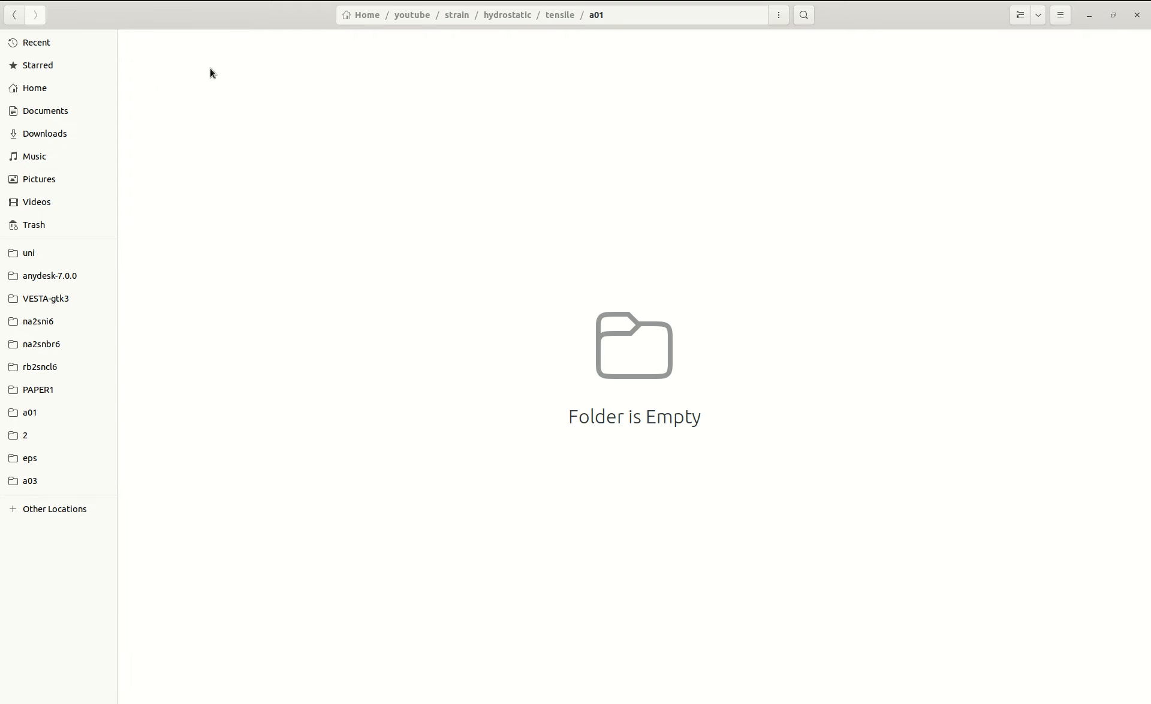
pyautogui.hotkey('ctrl', 'v')
# Paste a01.struct into the a02 and a03 folders inside strain/hydrostatic/tensile.
pyautogui.hotkey('alt', 'Up')
pyautogui.press('Right')
pyautogui.press('Return')
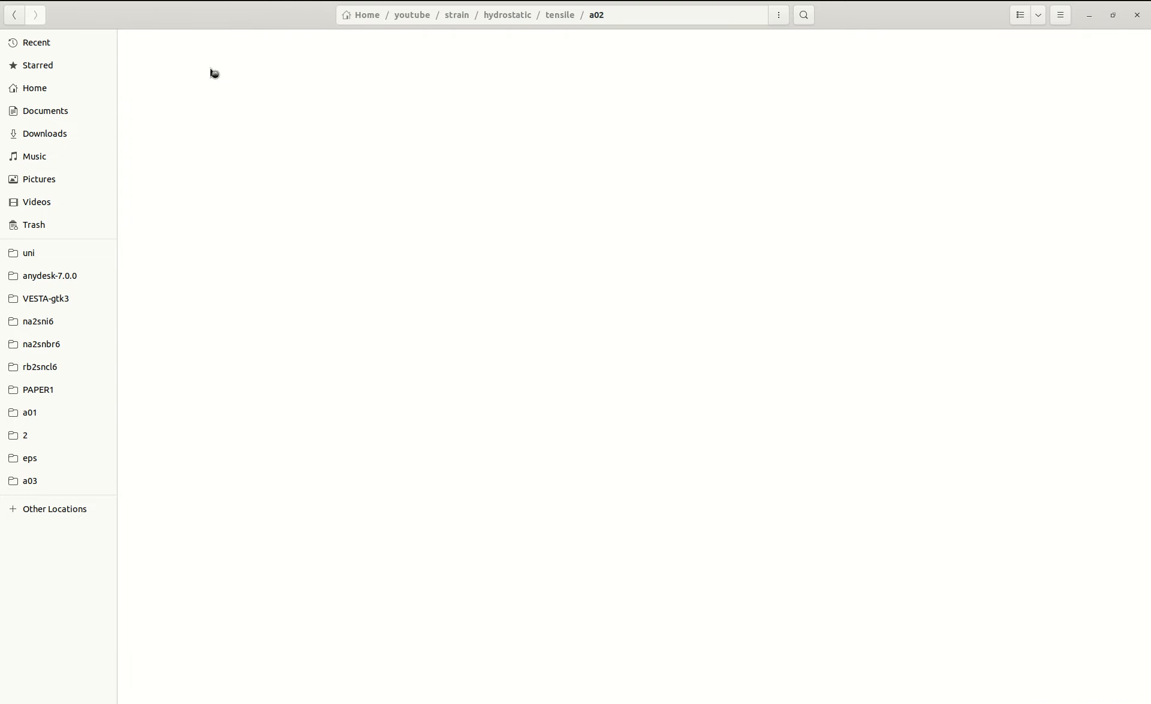
pyautogui.hotkey('ctrl', 'v')
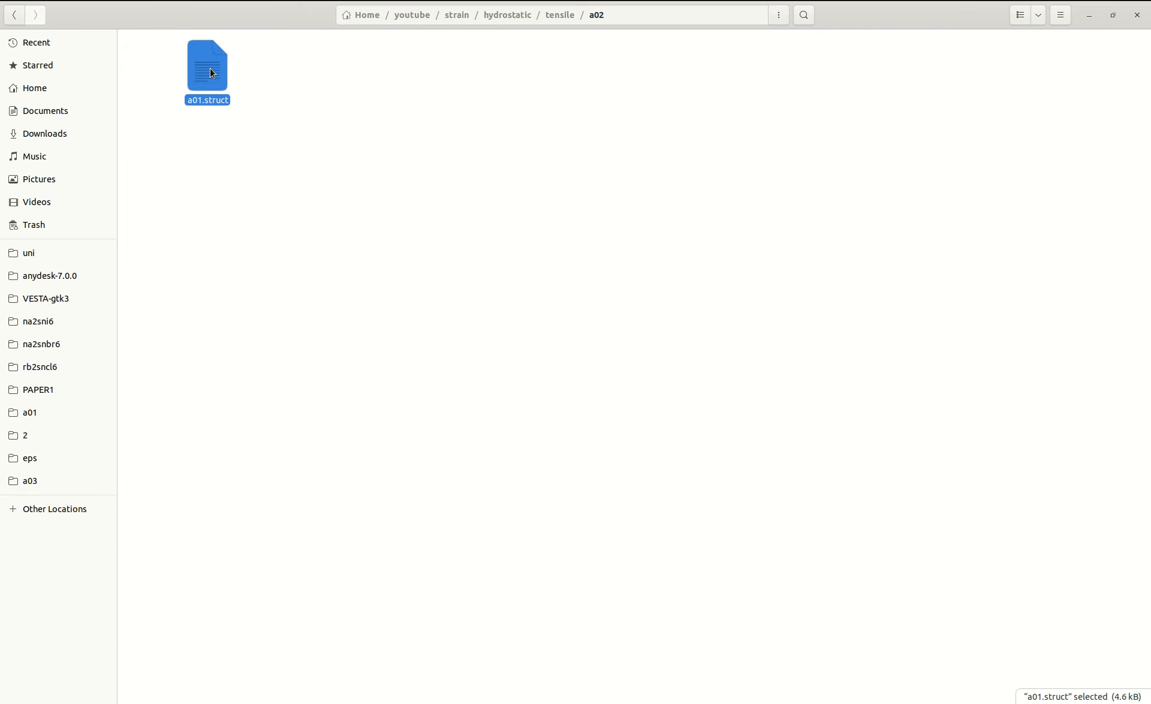
pyautogui.hotkey('alt', 'Up')
pyautogui.press('Right')
pyautogui.press('Return')
pyautogui.hotkey('ctrl', 'shift', 'n')
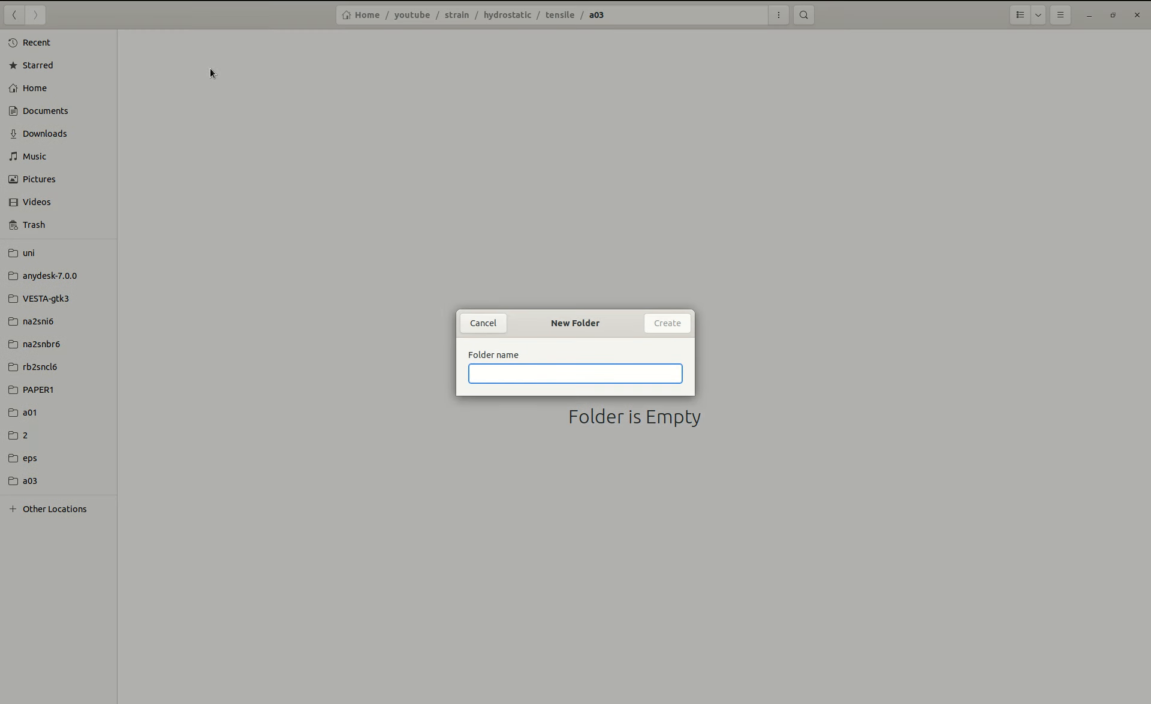
pyautogui.click(468, 324)
pyautogui.hotkey('ctrl', 'v')
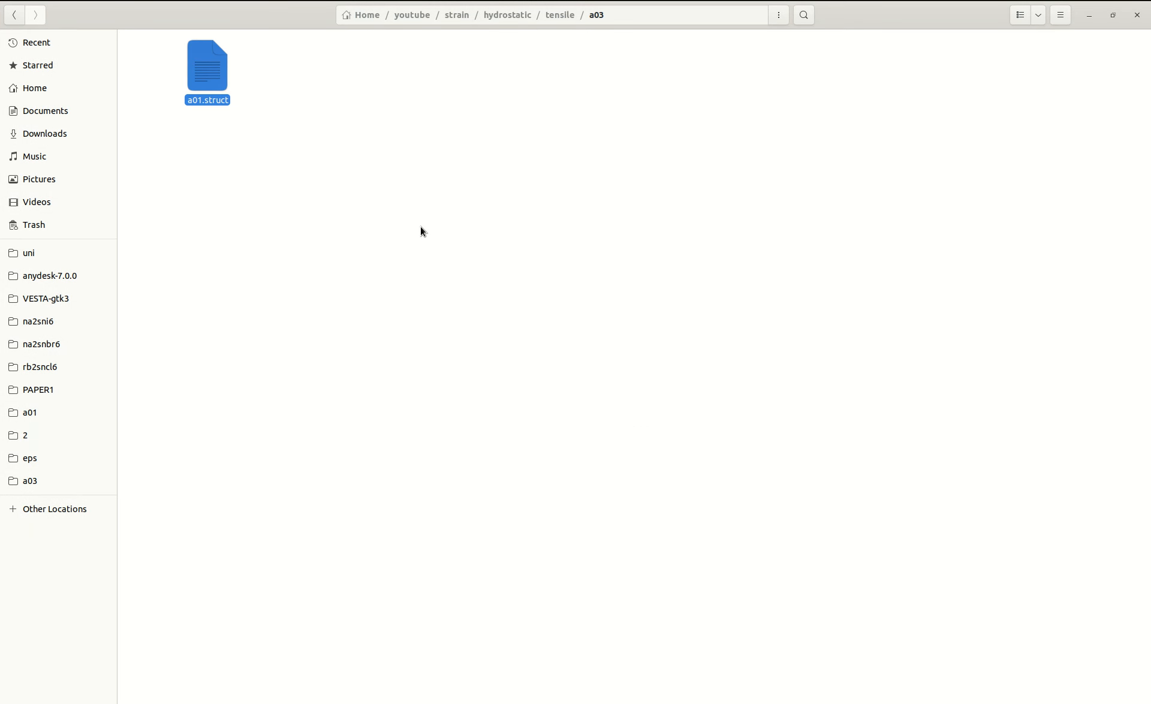
pyautogui.click(398, 170)
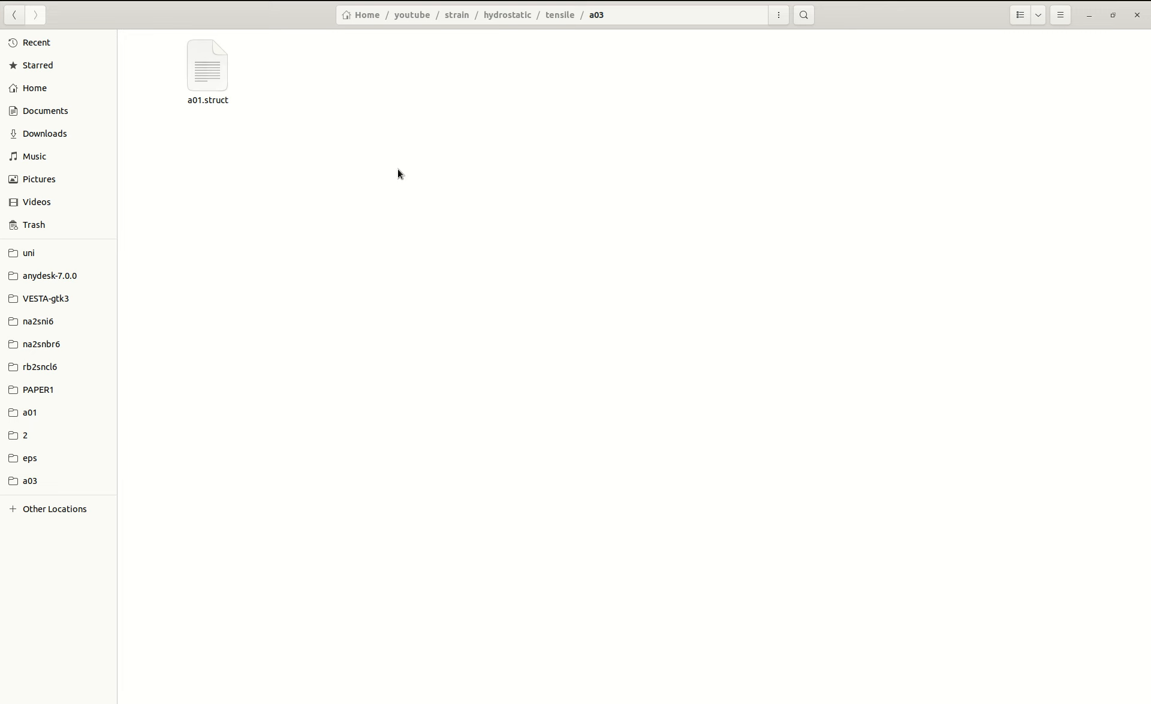
# Open the a01.struct file in strain/hydrostatic/tensile/a01 in the text editor.
pyautogui.hotkey('alt', 'Up')
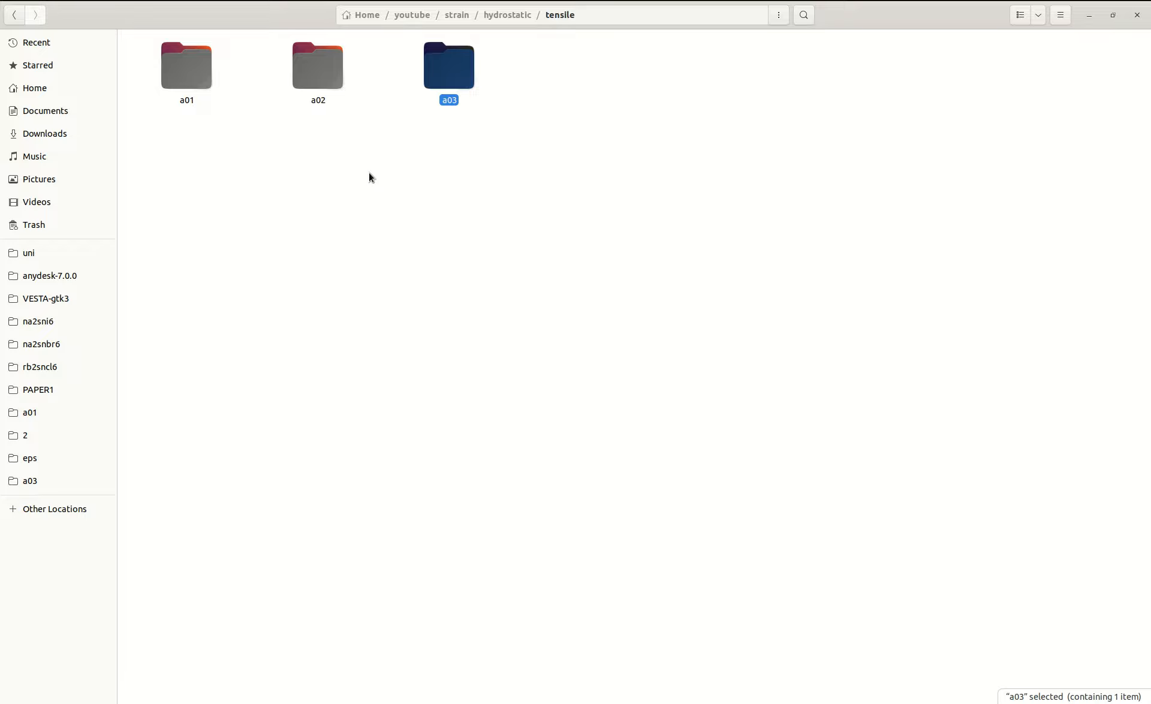
pyautogui.hotkey('alt', 'Up')
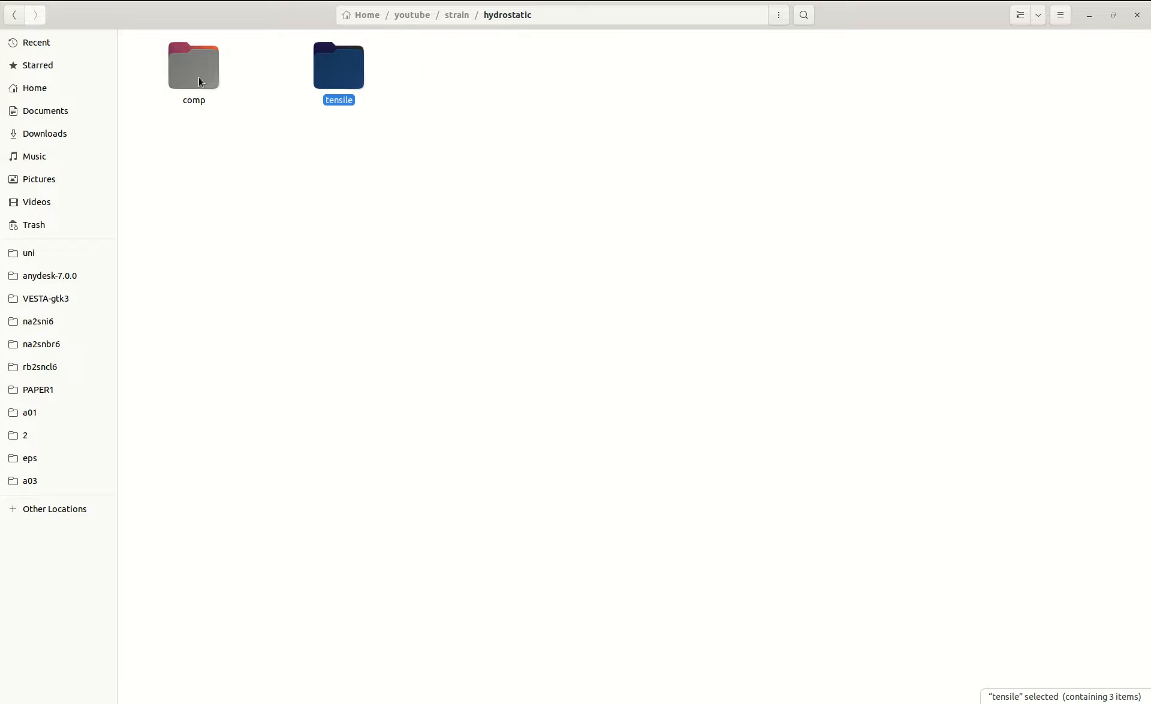
pyautogui.doubleClick(201, 80)
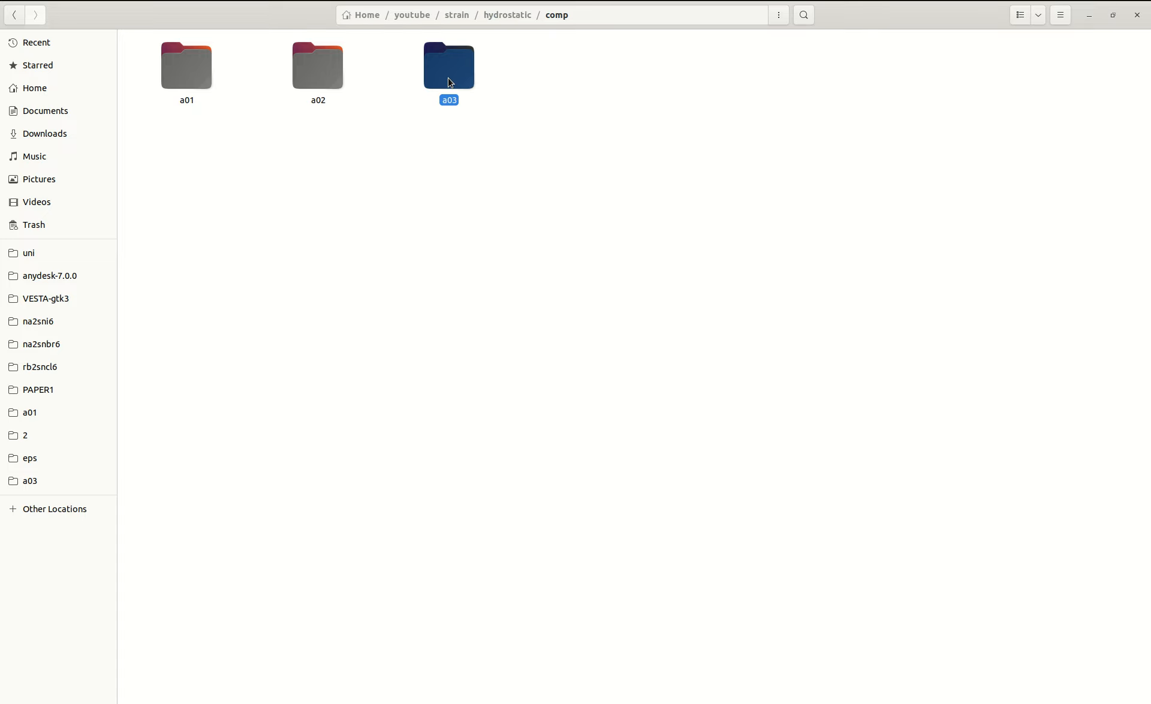
pyautogui.hotkey('alt', 'Up')
pyautogui.hotkey('alt', 'Up')
pyautogui.doubleClick(335, 70)
pyautogui.click(188, 60)
pyautogui.doubleClick(354, 78)
pyautogui.click(194, 87)
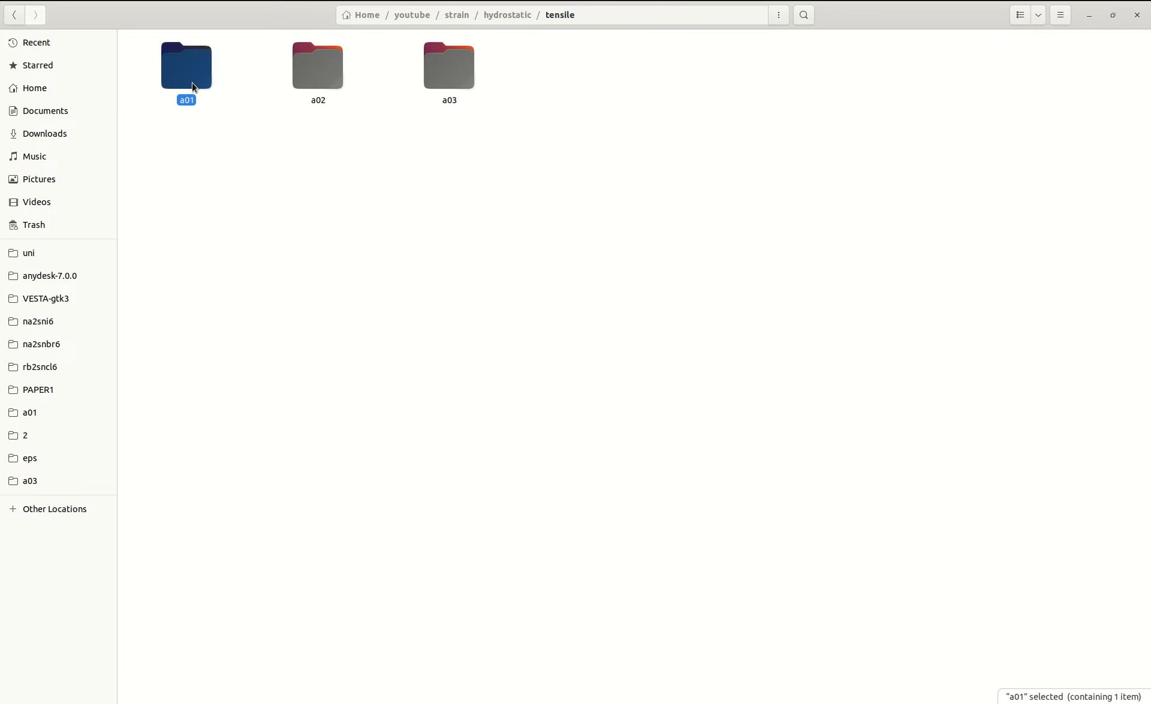
pyautogui.doubleClick(195, 86)
pyautogui.doubleClick(214, 67)
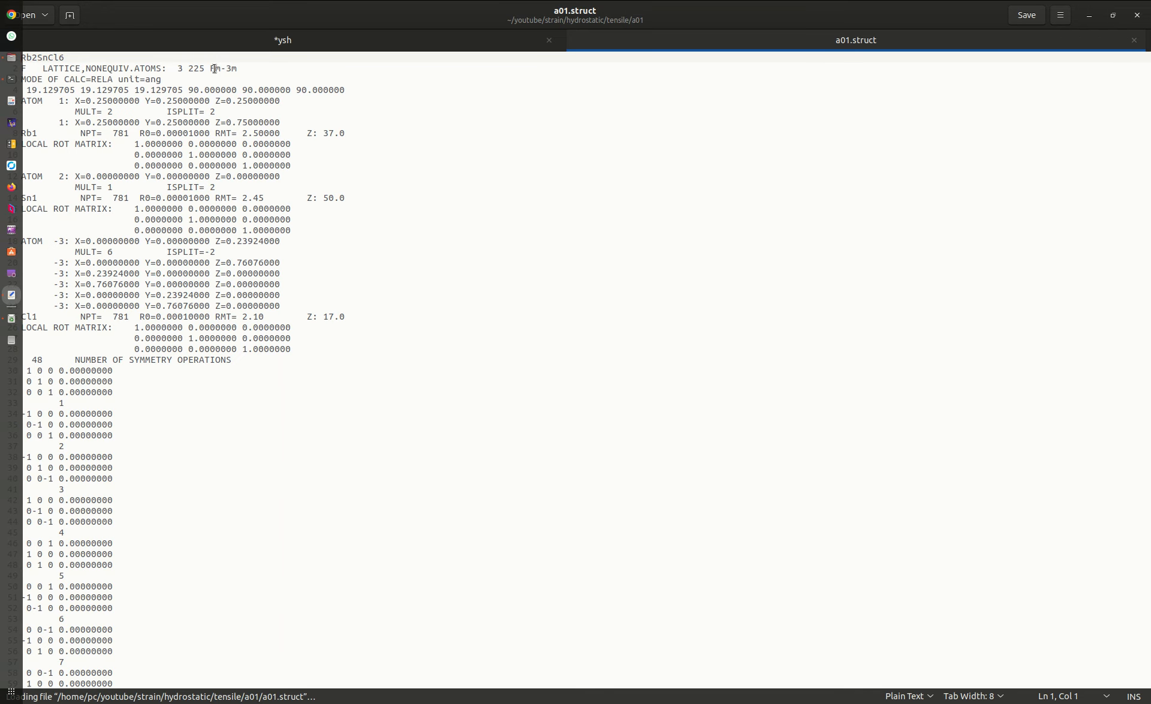
# Close the ysh document without saving its changes, leaving a01.struct open.
pyautogui.click(552, 52)
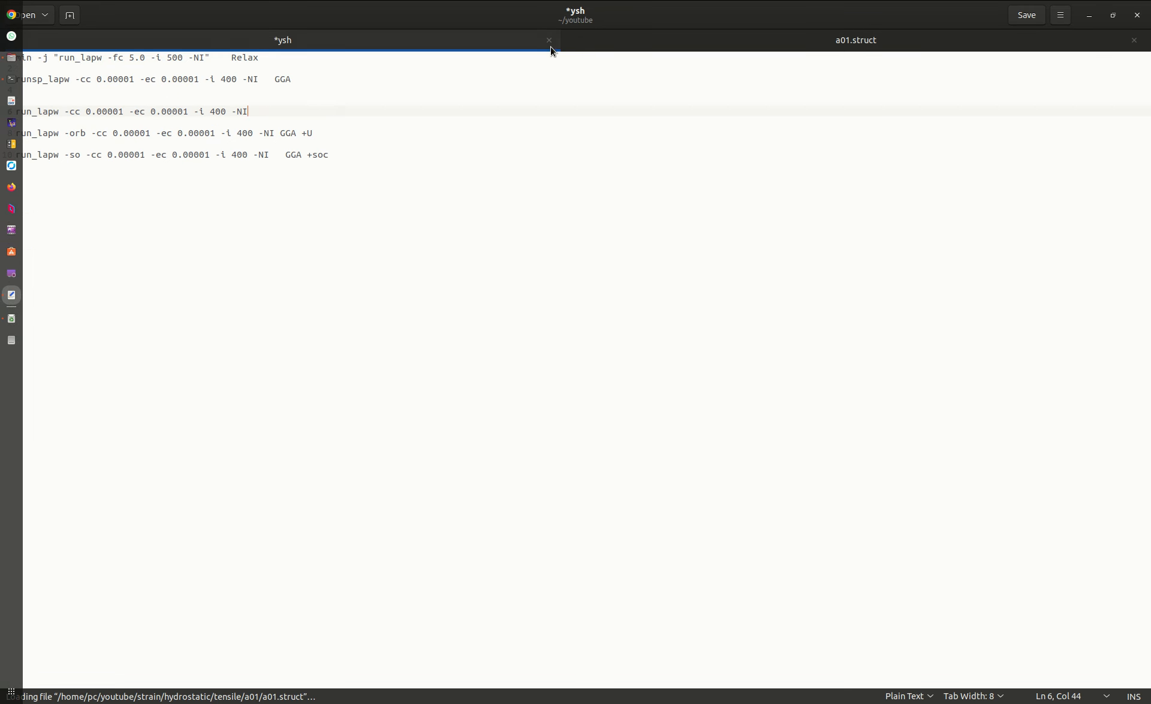
pyautogui.click(548, 40)
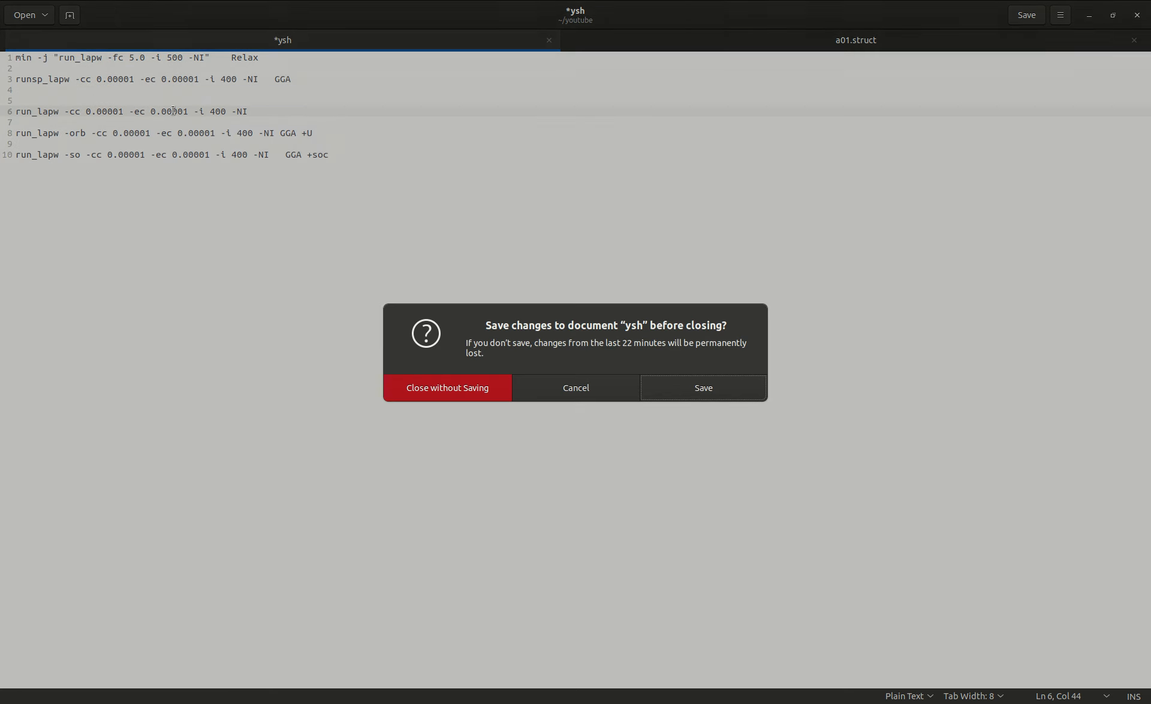
pyautogui.click(469, 390)
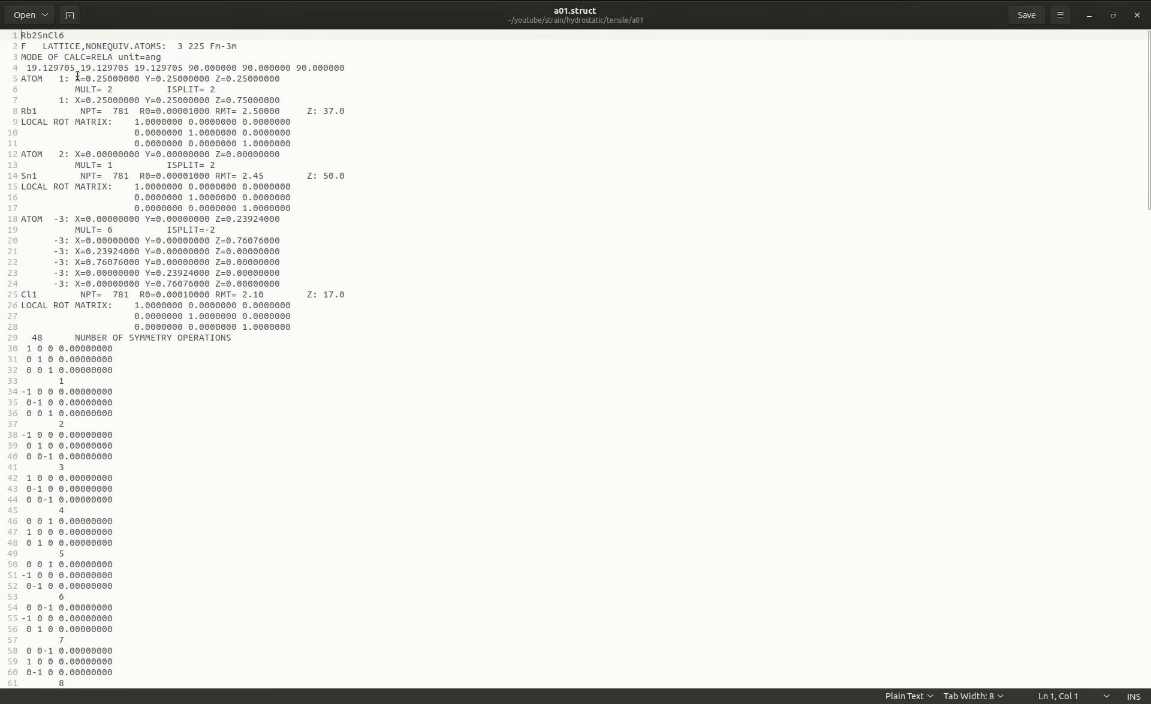
# Examine the three lattice constants on line 4 of a01.struct.
pyautogui.doubleClick(30, 68)
pyautogui.moveTo(43, 67); pyautogui.dragTo(173, 67)
pyautogui.click(183, 78)
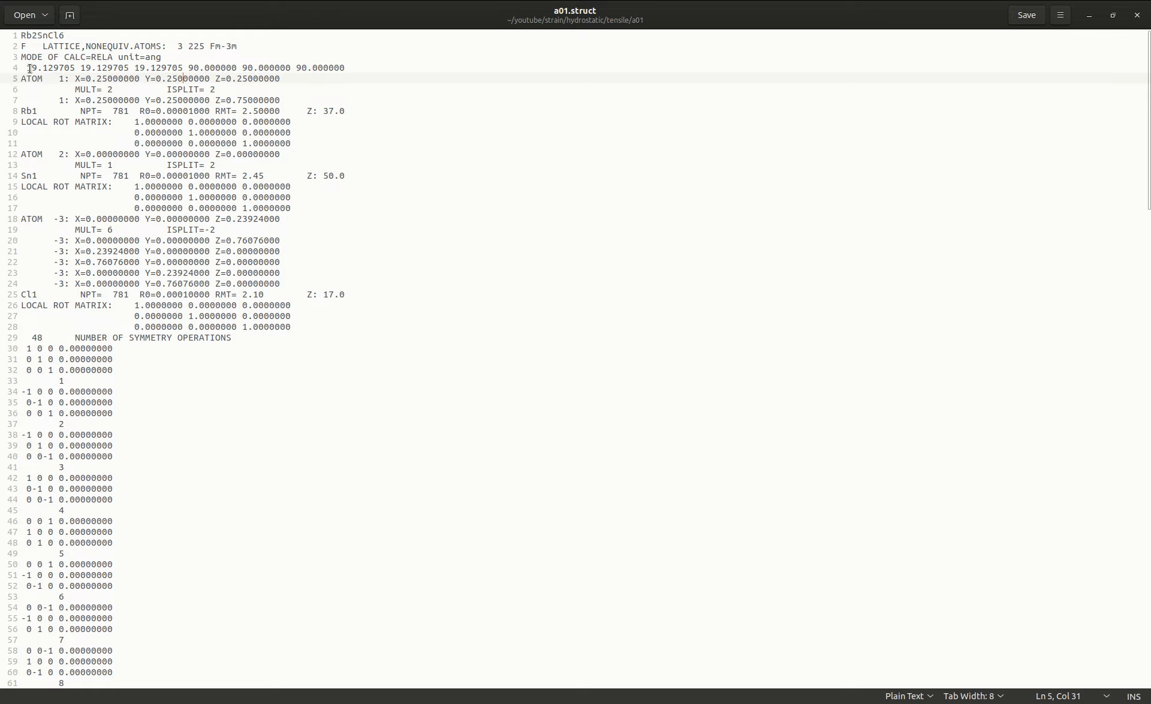
pyautogui.moveTo(26, 67); pyautogui.dragTo(73, 64)
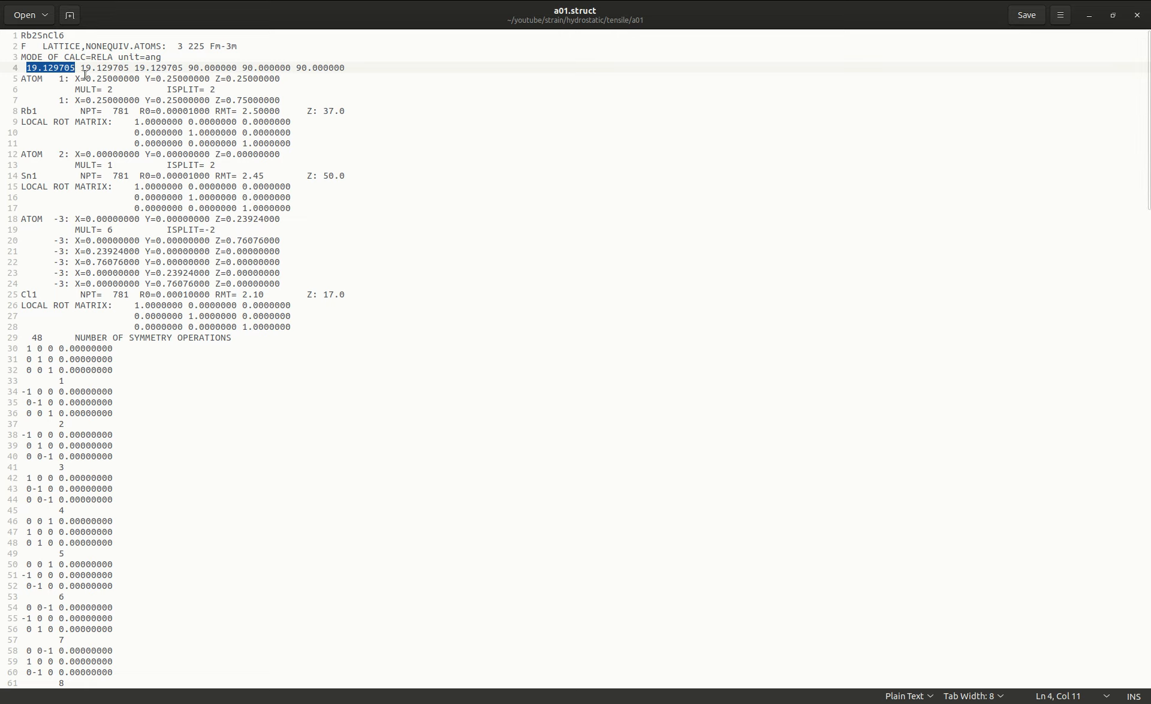
pyautogui.moveTo(81, 67); pyautogui.dragTo(131, 63)
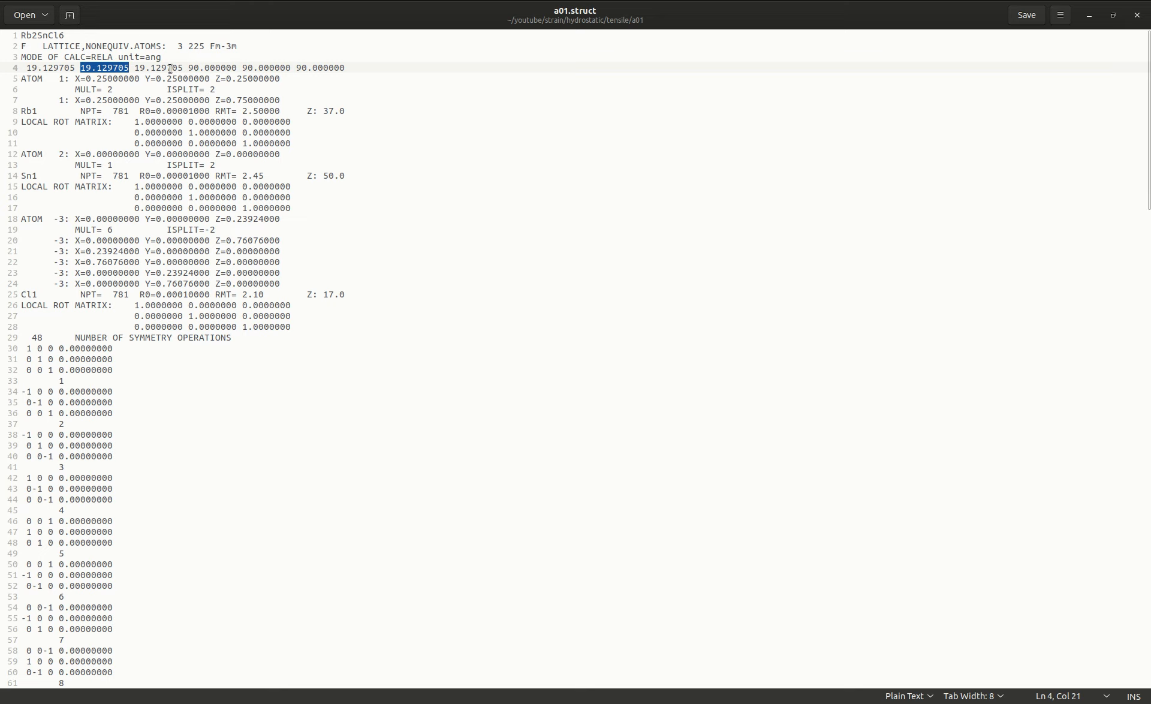
pyautogui.click(134, 69)
pyautogui.moveTo(30, 68); pyautogui.dragTo(54, 68)
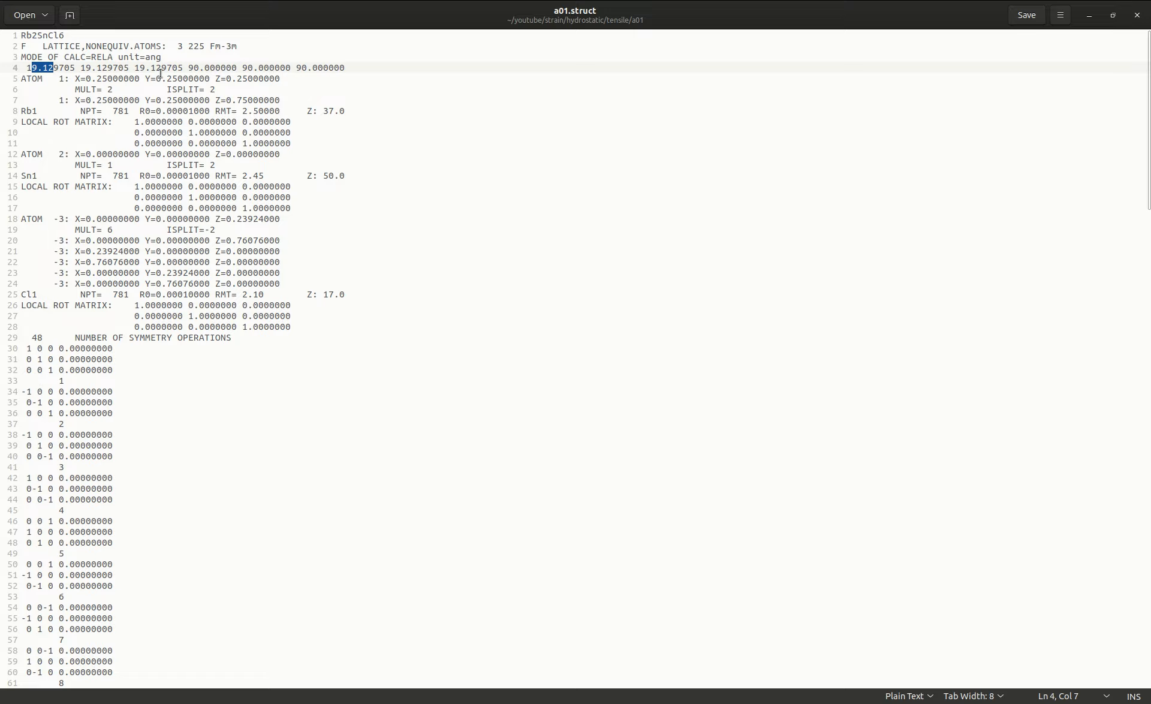
pyautogui.click(119, 68)
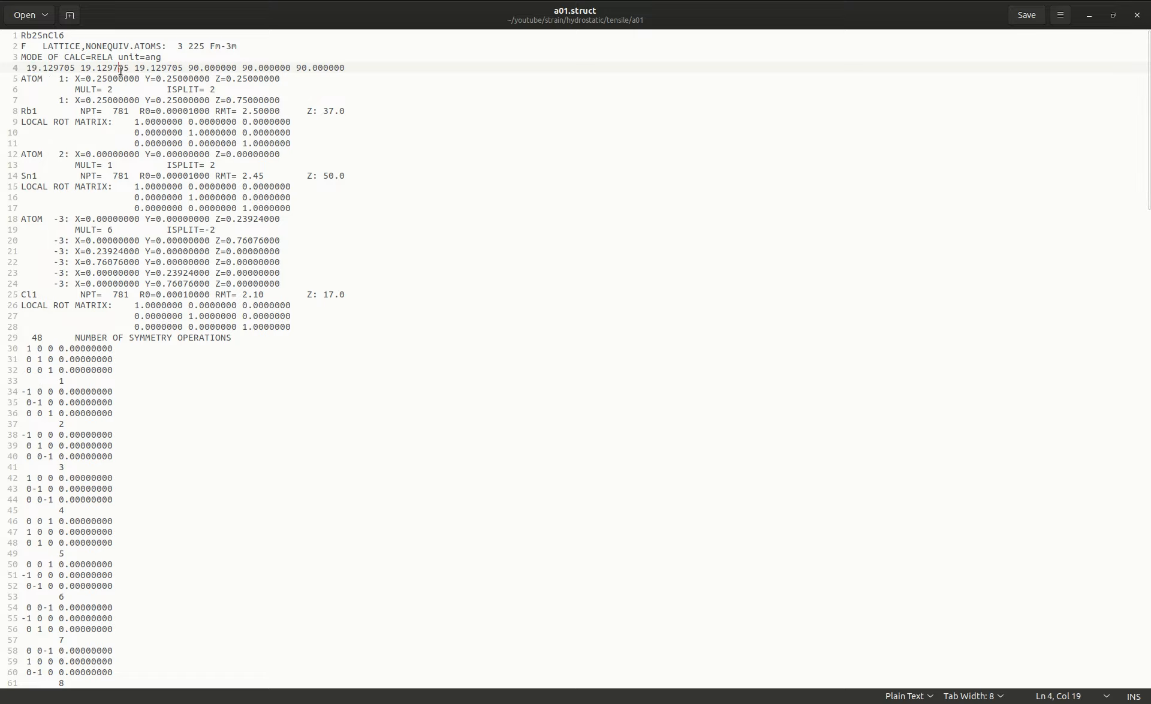
# Copy the first lattice constant on line 4 into the Calculator app and add 1% to it.
pyautogui.moveTo(28, 67); pyautogui.dragTo(74, 71)
pyautogui.rightClick(60, 64)
pyautogui.click(87, 119)
pyautogui.moveTo(3, 147)
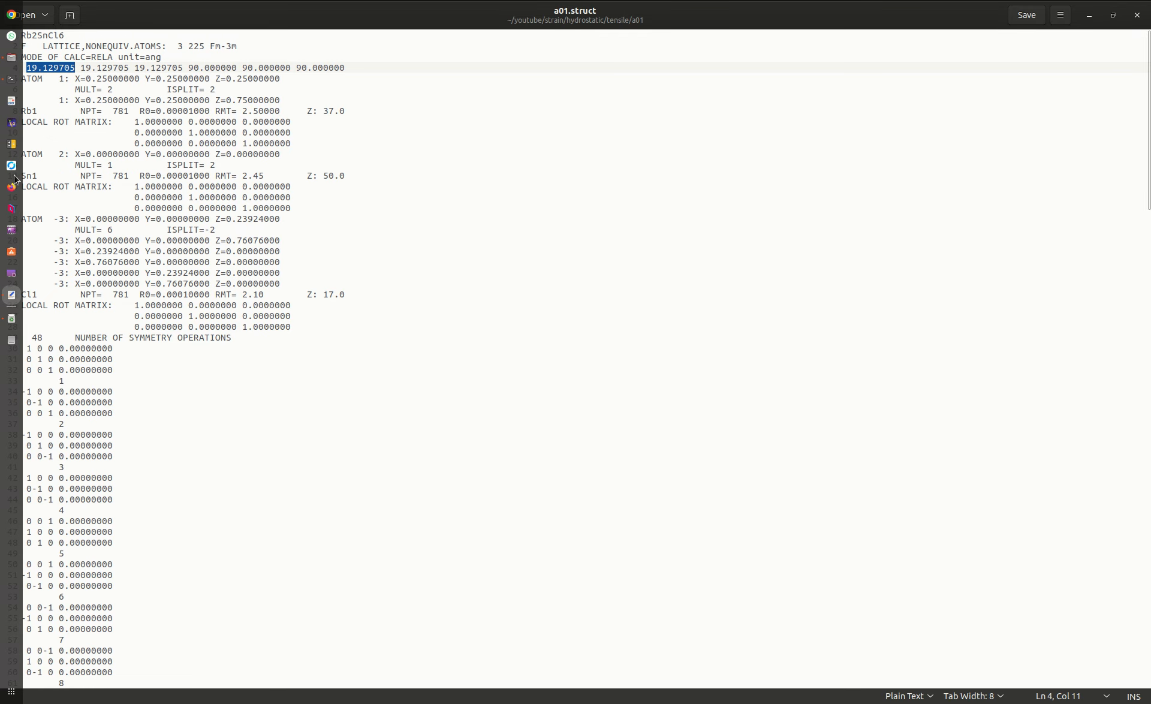
pyautogui.click(11, 145)
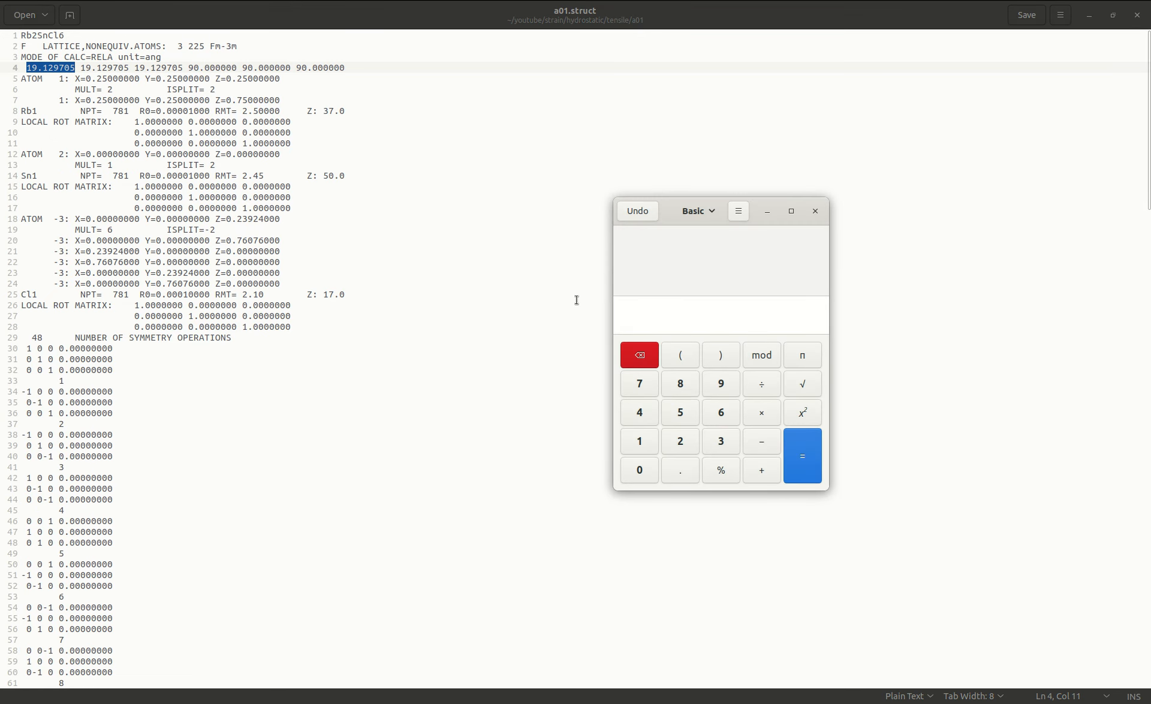
pyautogui.hotkey('ctrl', 'v')
pyautogui.click(761, 473)
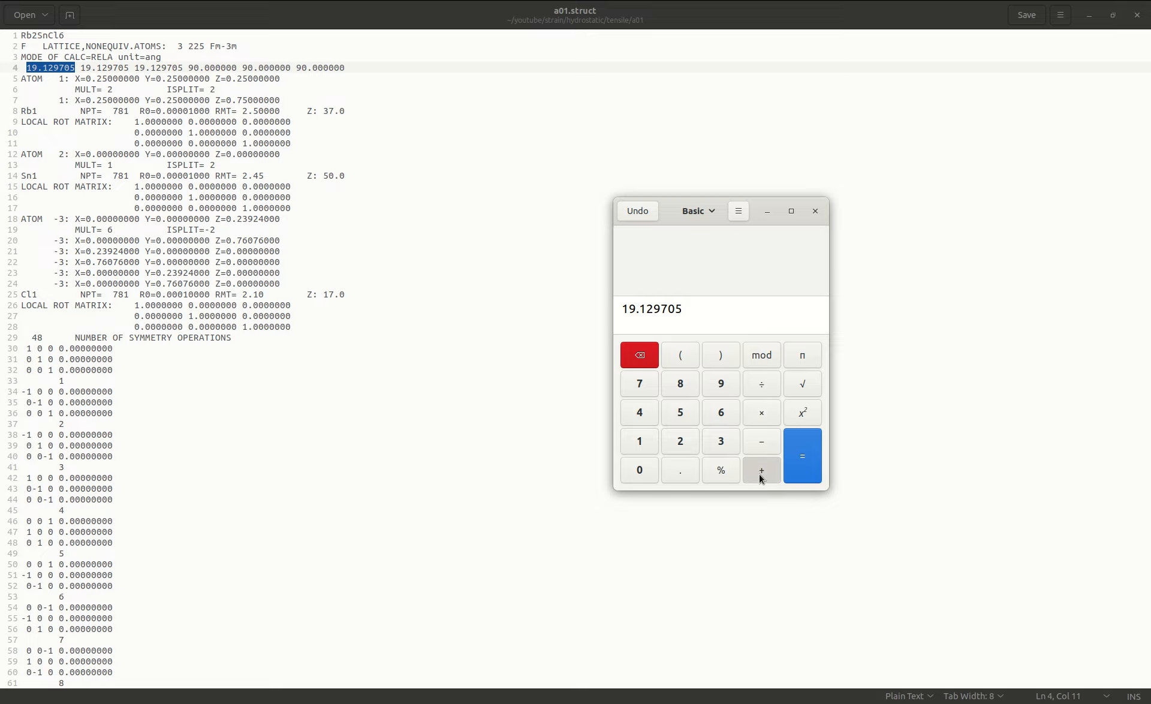
pyautogui.click(639, 448)
pyautogui.click(721, 470)
pyautogui.click(803, 467)
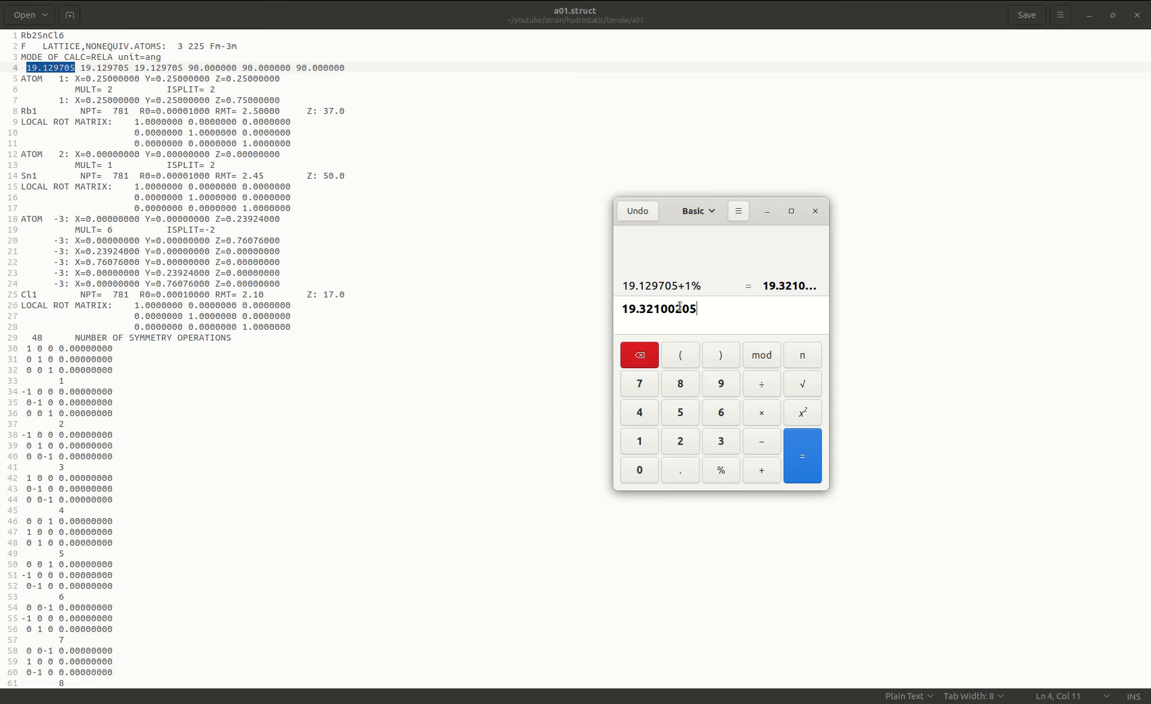
# Replace all three lattice constants on line 4 of a01.struct with the calculated value 19.321002 and save the file.
pyautogui.moveTo(682, 309); pyautogui.dragTo(621, 313)
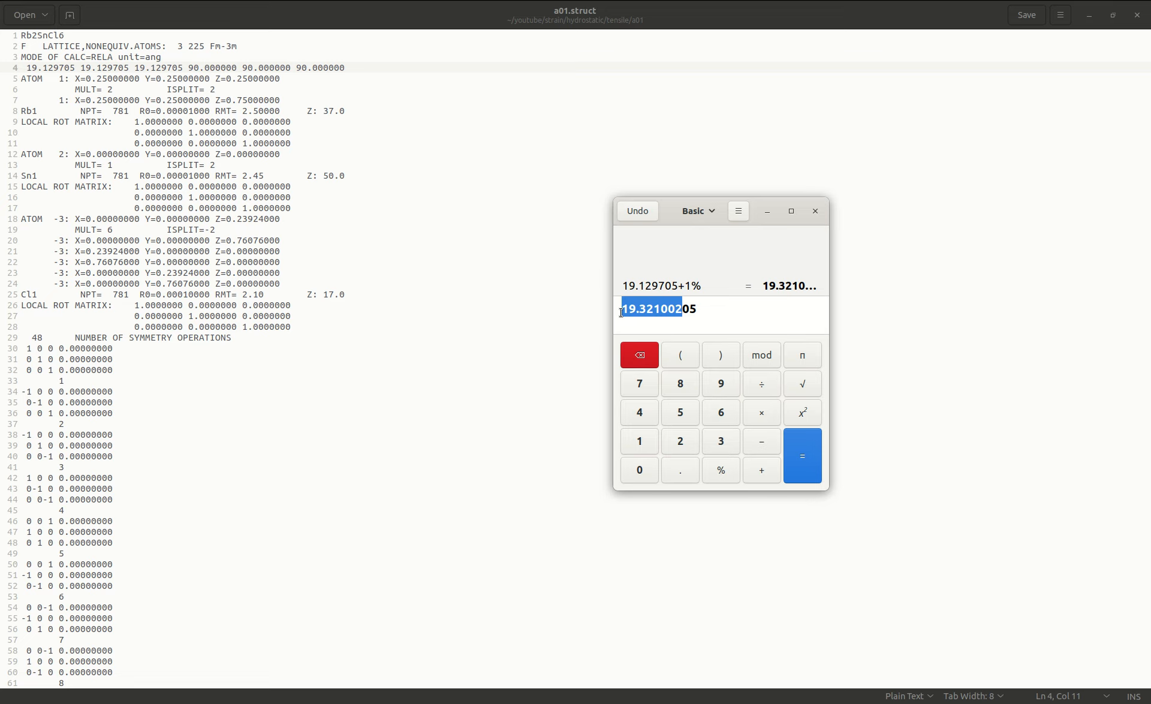
pyautogui.rightClick(679, 314)
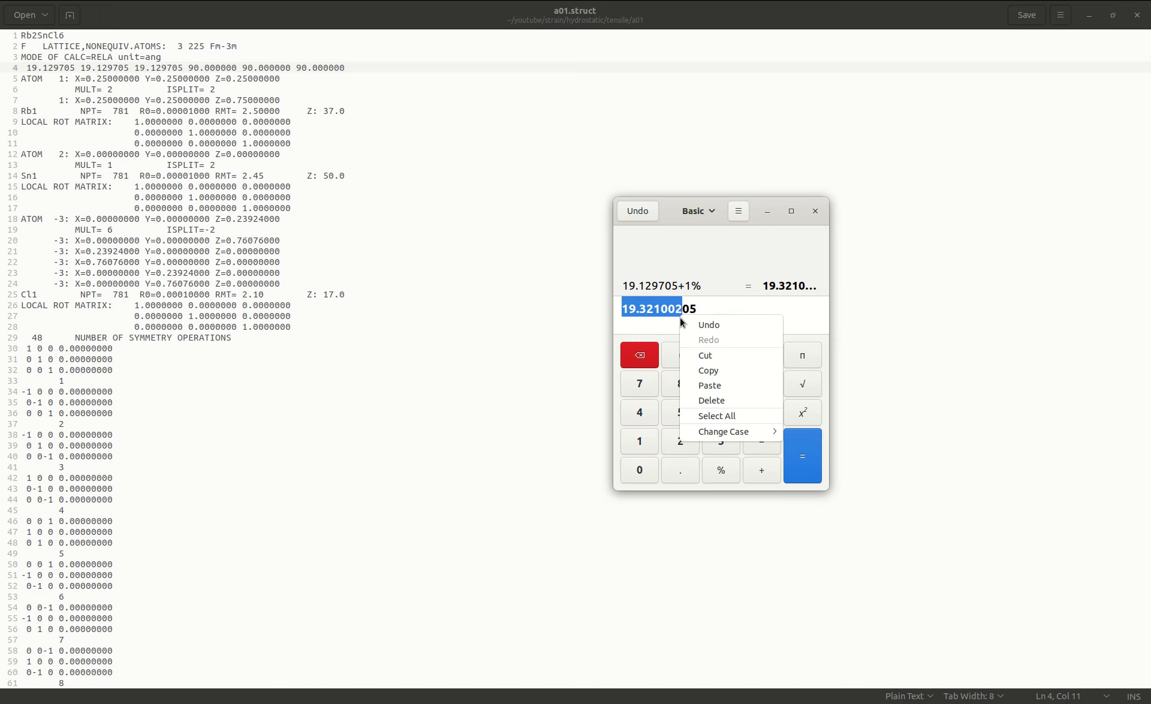
pyautogui.click(689, 371)
pyautogui.moveTo(26, 68); pyautogui.dragTo(183, 70)
pyautogui.hotkey('ctrl', 'v')
pyautogui.hotkey('ctrl', 'v')
pyautogui.hotkey('ctrl', 'v')
pyautogui.hotkey('ctrl', 's')
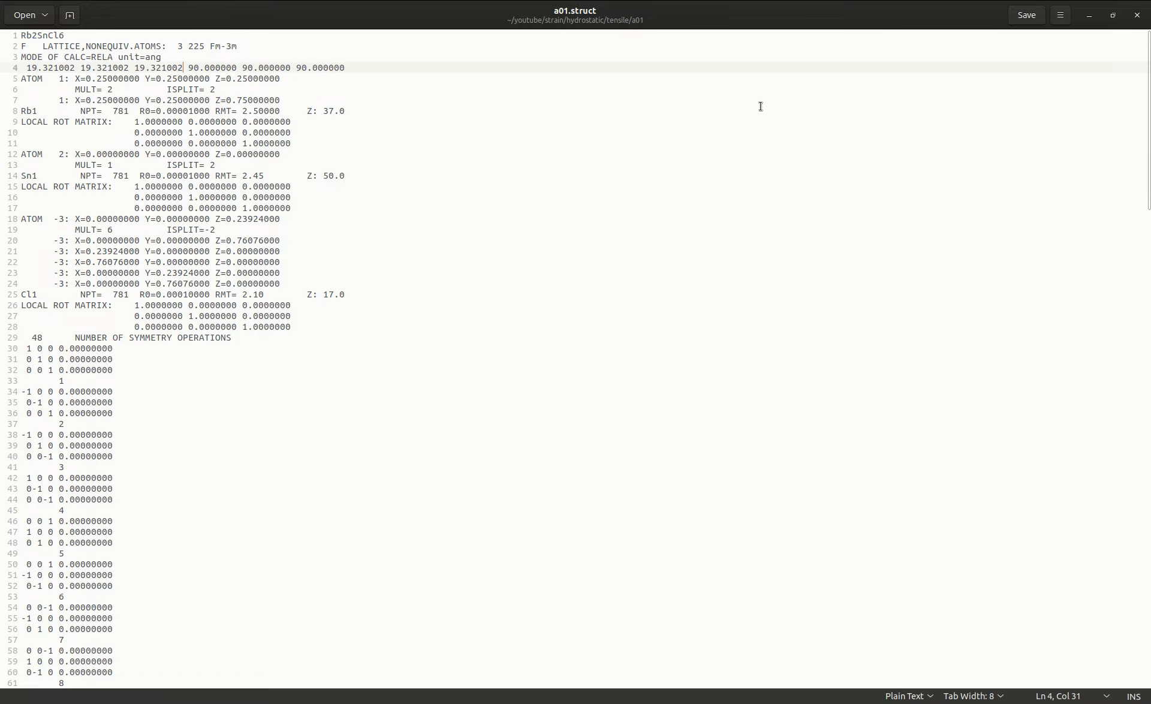
pyautogui.click(1137, 17)
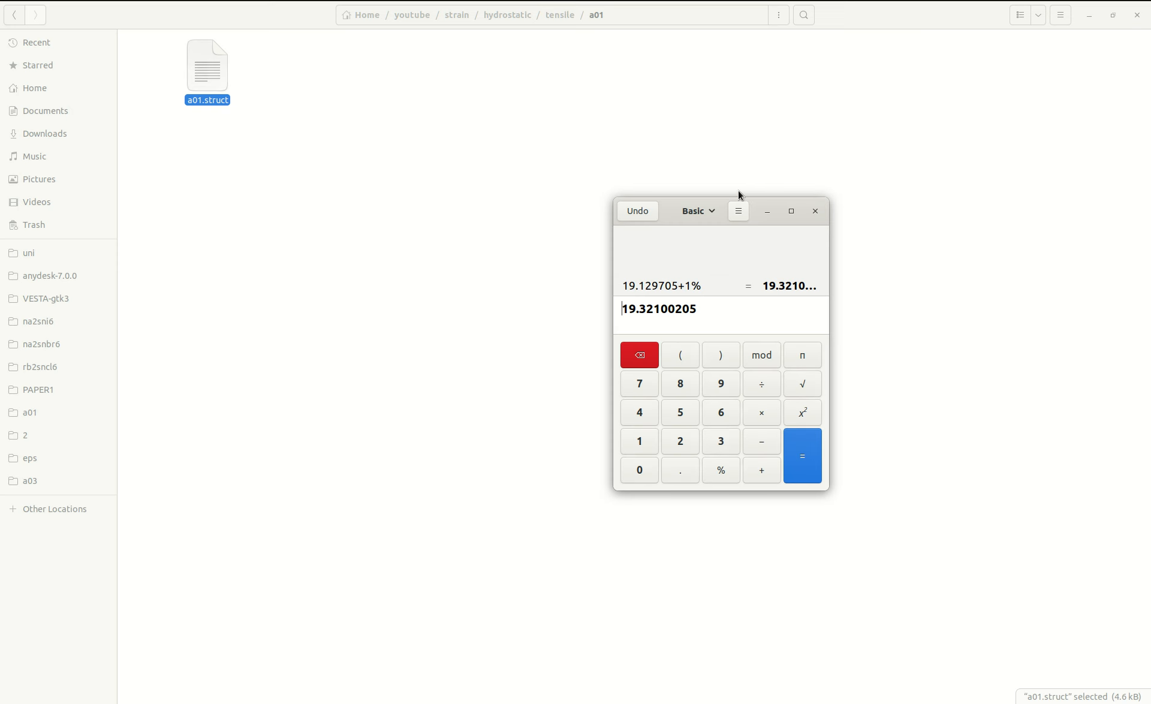
pyautogui.click(815, 211)
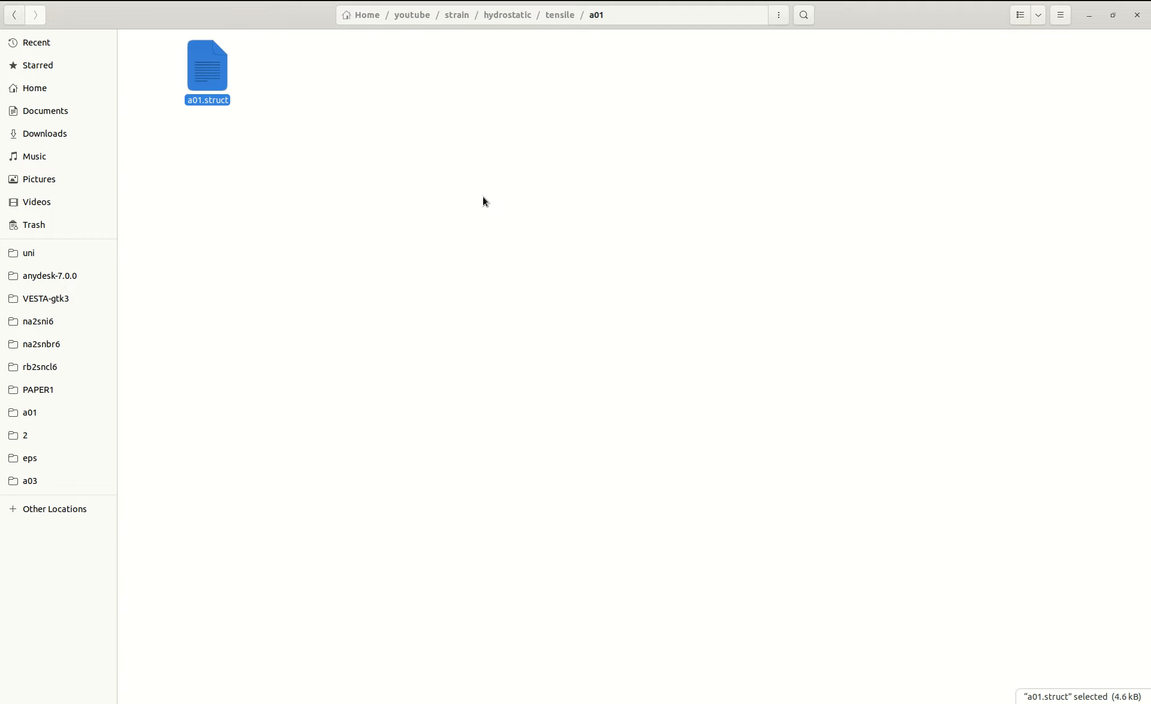
# Open the a01.struct file in the hydrostatic tensile a02 folder.
pyautogui.hotkey('alt', 'Left')
pyautogui.doubleClick(320, 71)
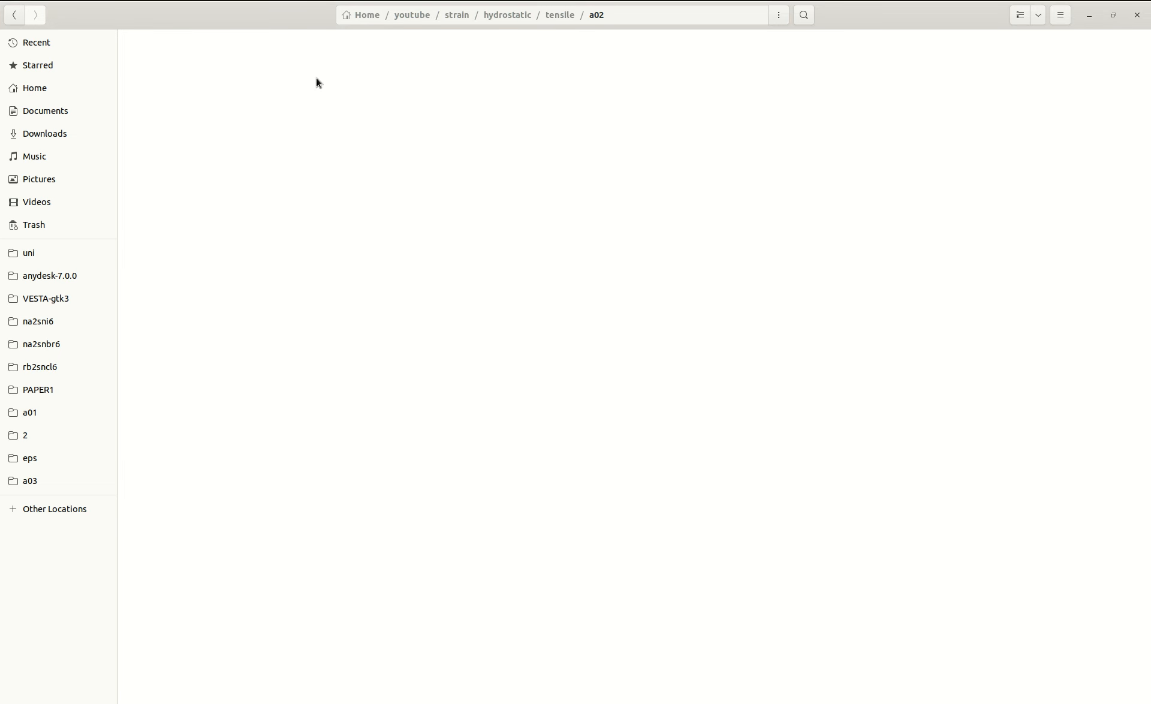
pyautogui.doubleClick(208, 75)
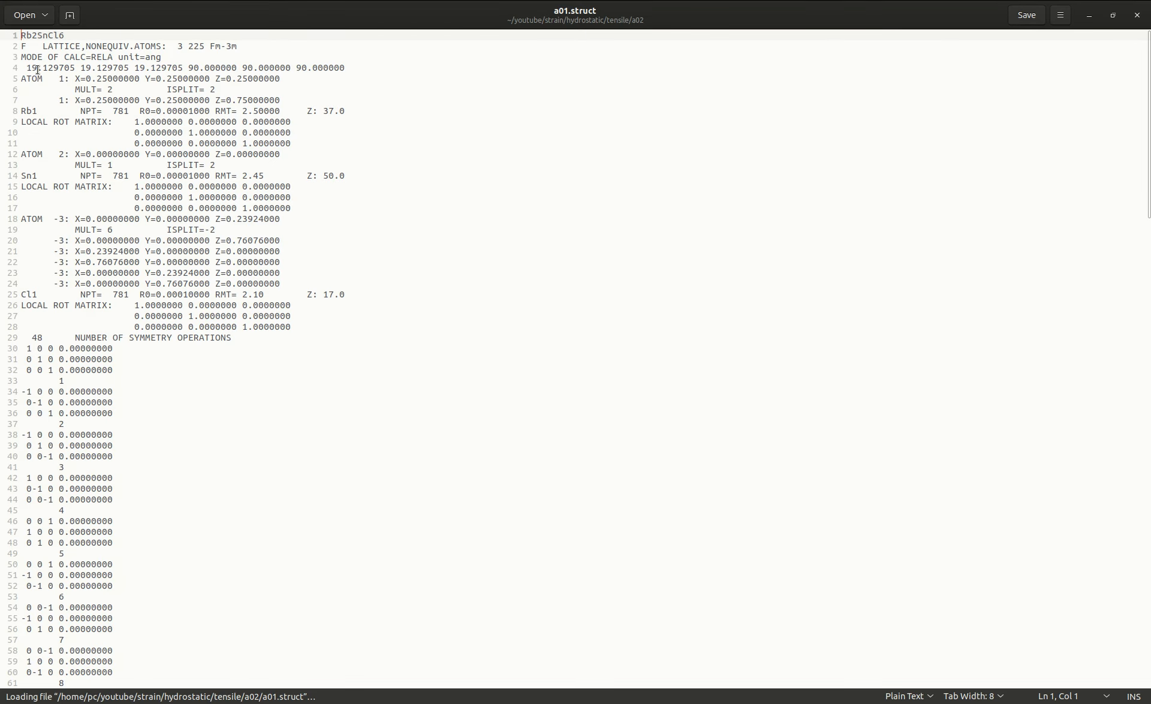
# Copy the first lattice constant on line 4 into the Calculator app and add 2% to it.
pyautogui.moveTo(28, 68); pyautogui.dragTo(76, 68)
pyautogui.rightClick(66, 70)
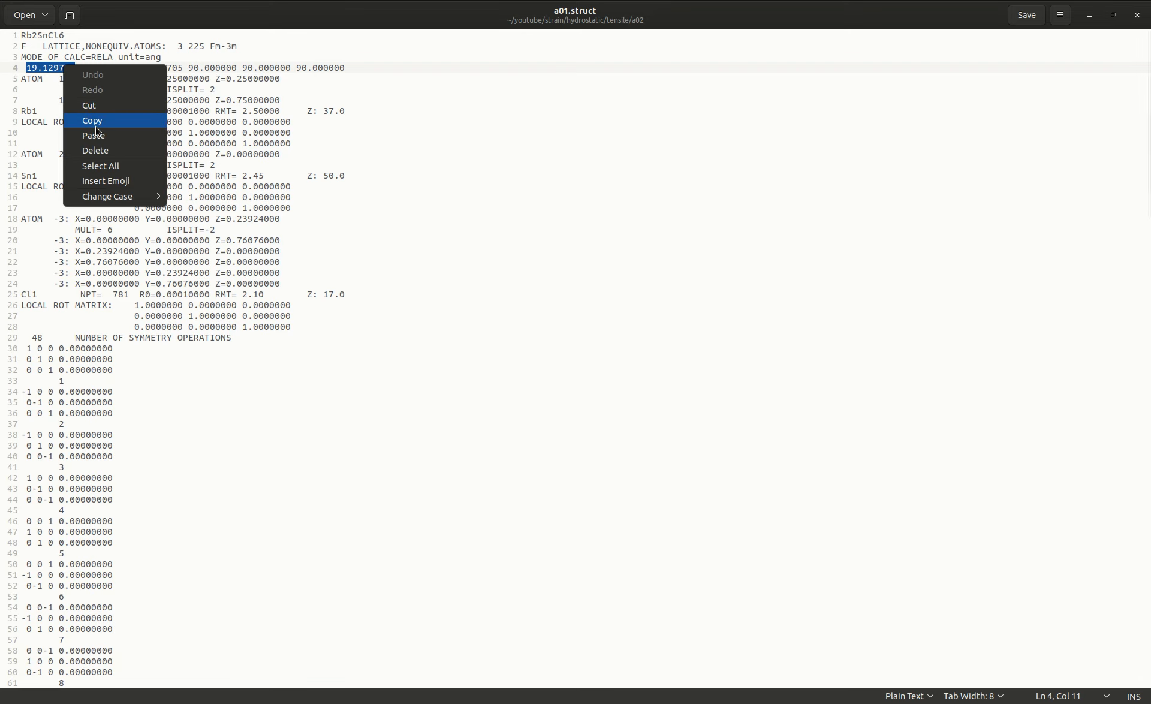
pyautogui.click(95, 126)
pyautogui.moveTo(3, 190)
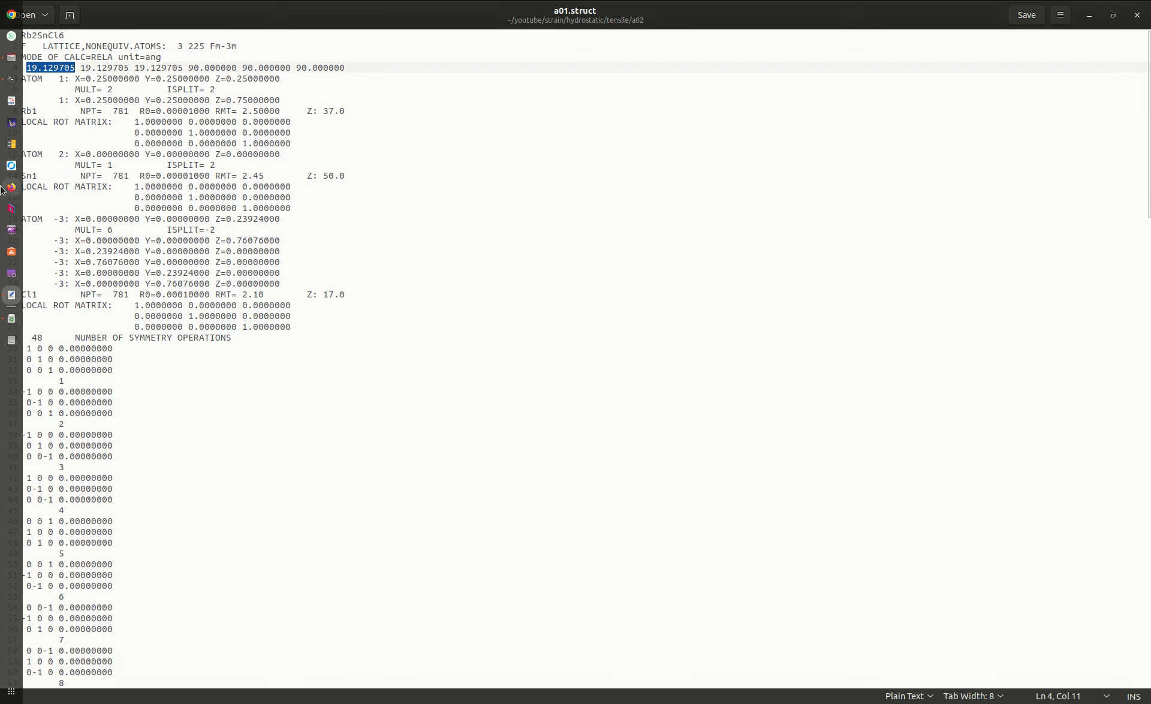
pyautogui.click(12, 143)
pyautogui.hotkey('ctrl', 'v')
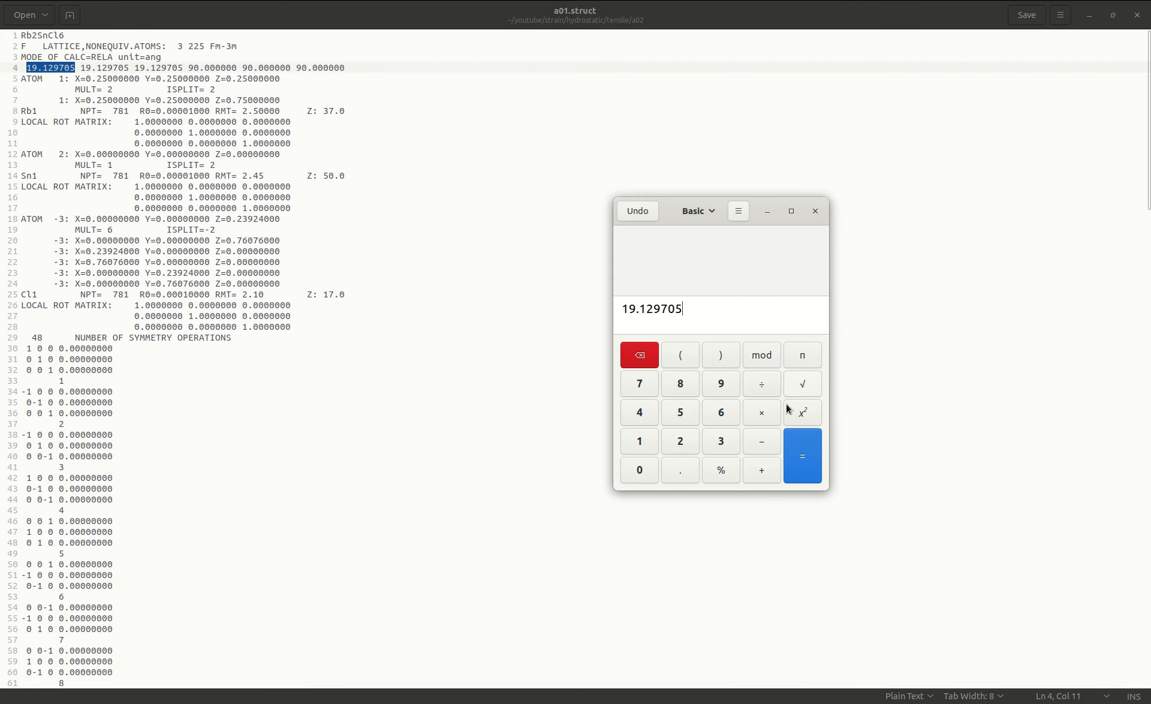
pyautogui.click(762, 473)
pyautogui.click(684, 443)
pyautogui.click(718, 472)
pyautogui.click(793, 458)
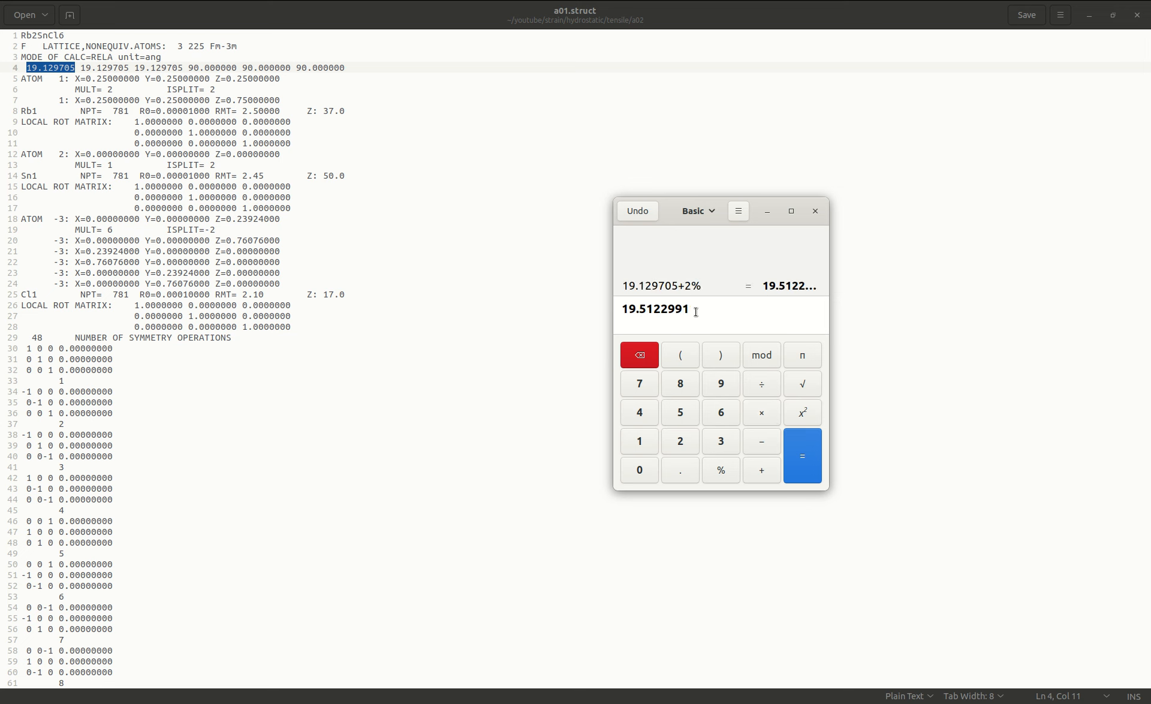
# Copy the calculated value 19.512299 and replace the first lattice constant on line 4 of a01.struct with it.
pyautogui.moveTo(675, 309); pyautogui.dragTo(618, 314)
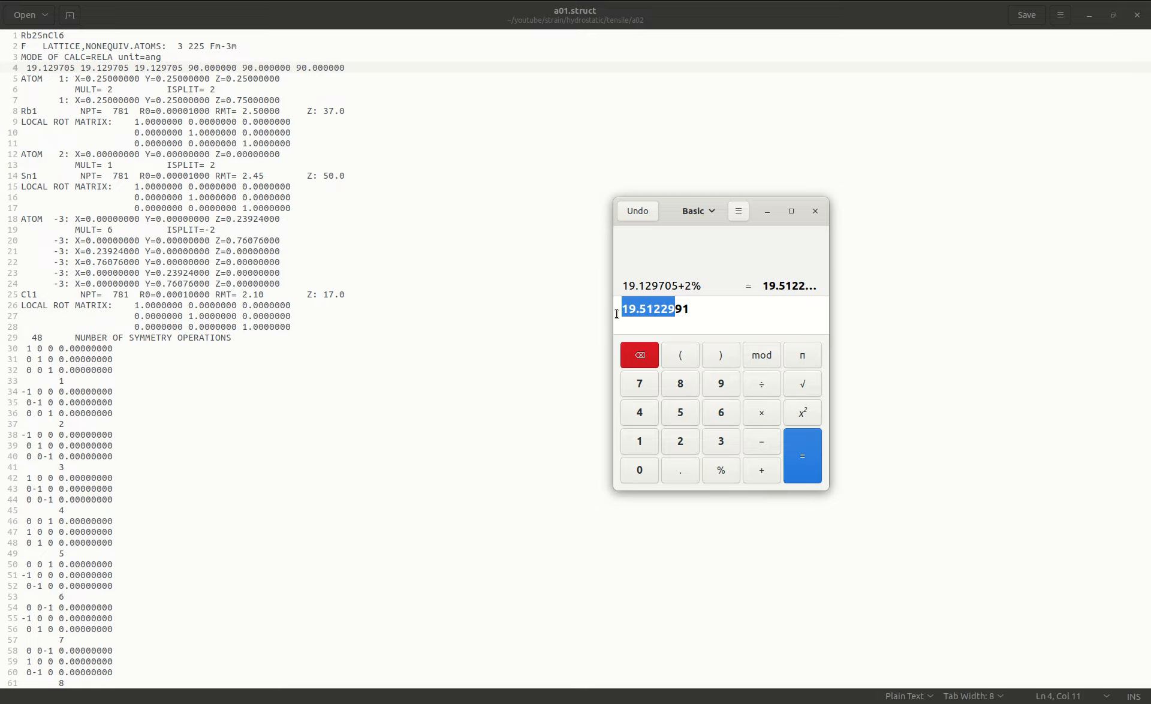
pyautogui.moveTo(683, 308); pyautogui.dragTo(628, 308)
pyautogui.rightClick(628, 308)
pyautogui.click(663, 357)
pyautogui.moveTo(27, 68); pyautogui.dragTo(69, 67)
pyautogui.hotkey('ctrl', 'v')
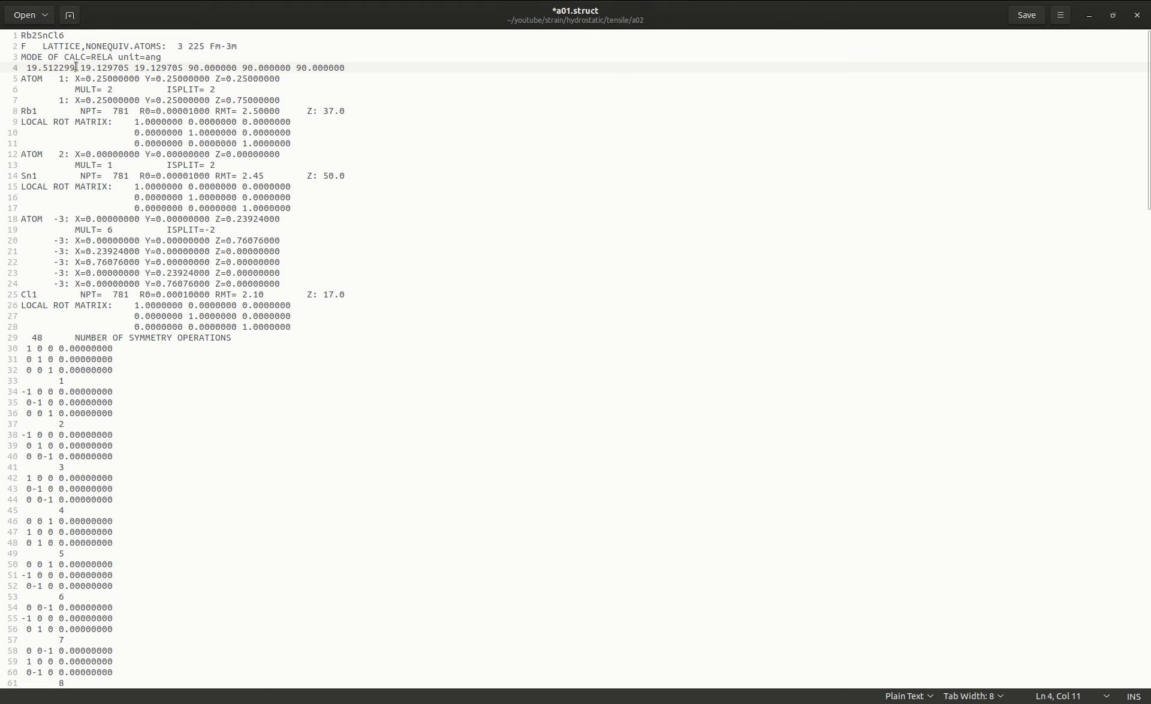
# Set the second and third lattice constants on line 4 to 19.512299, then save and close a01.struct and the Calculator.
pyautogui.click(82, 68)
pyautogui.moveTo(82, 68); pyautogui.dragTo(130, 67)
pyautogui.hotkey('ctrl', 'v')
pyautogui.hotkey('ctrl', 'v')
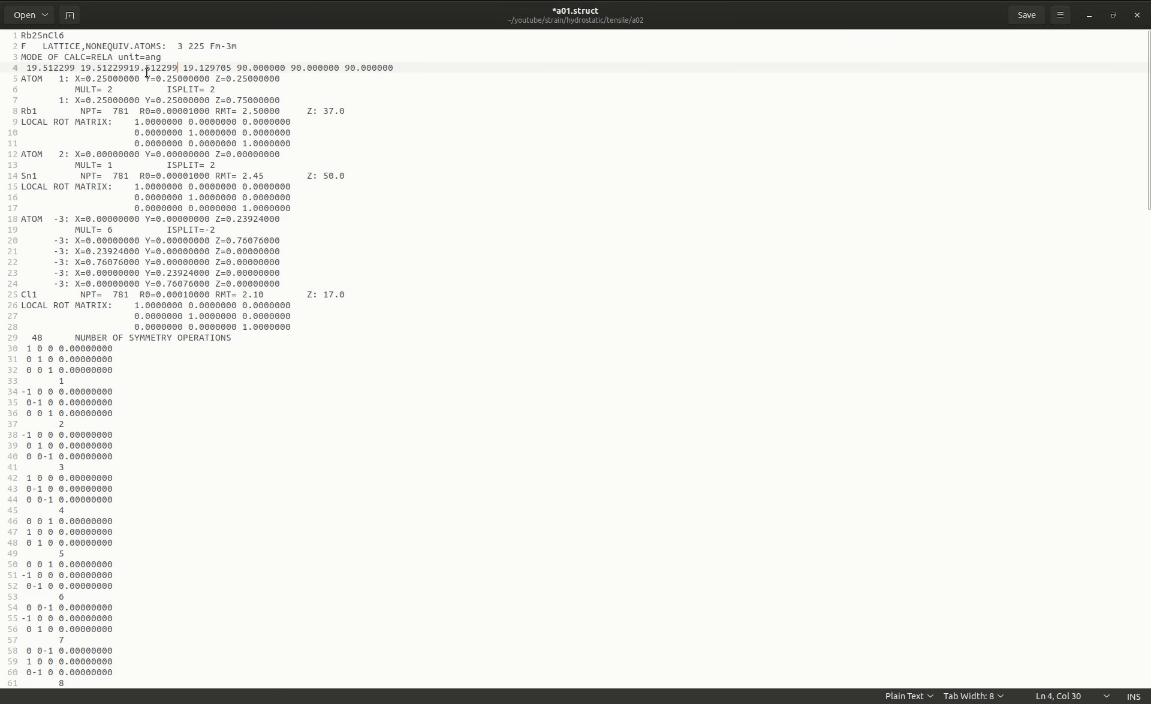
pyautogui.hotkey('ctrl', 'z')
pyautogui.moveTo(135, 68); pyautogui.dragTo(184, 68)
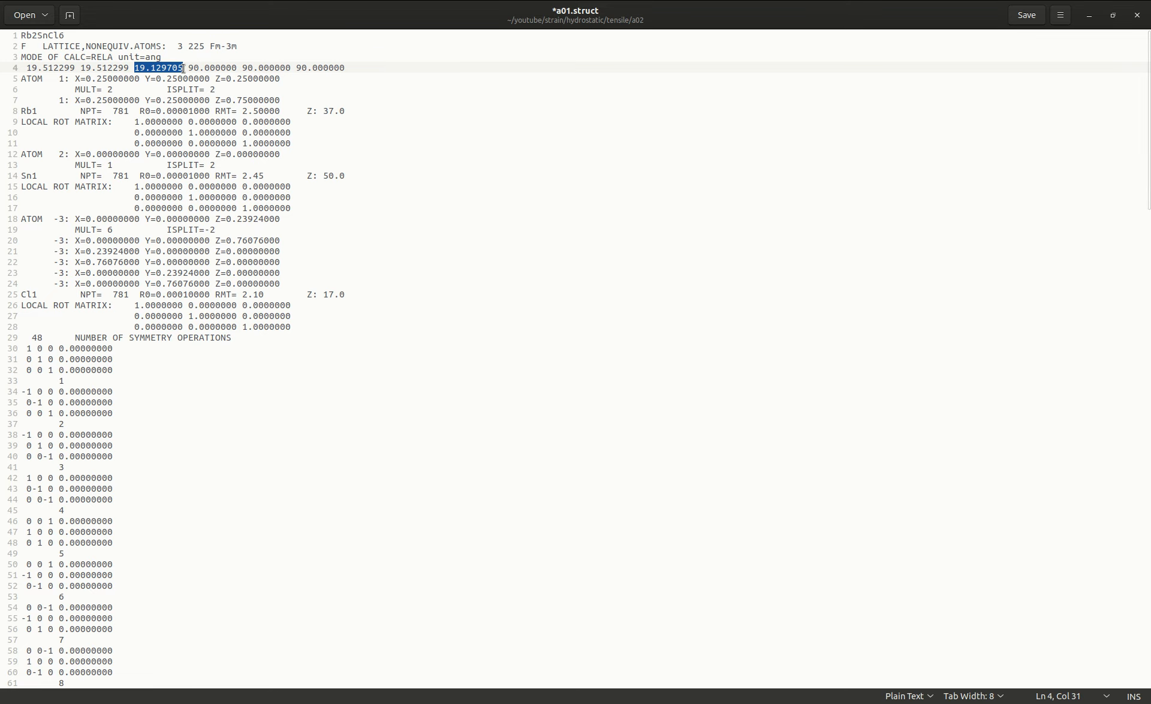
pyautogui.hotkey('ctrl', 'v')
pyautogui.hotkey('ctrl', 'v')
pyautogui.hotkey('ctrl', 'z')
pyautogui.hotkey('ctrl', 's')
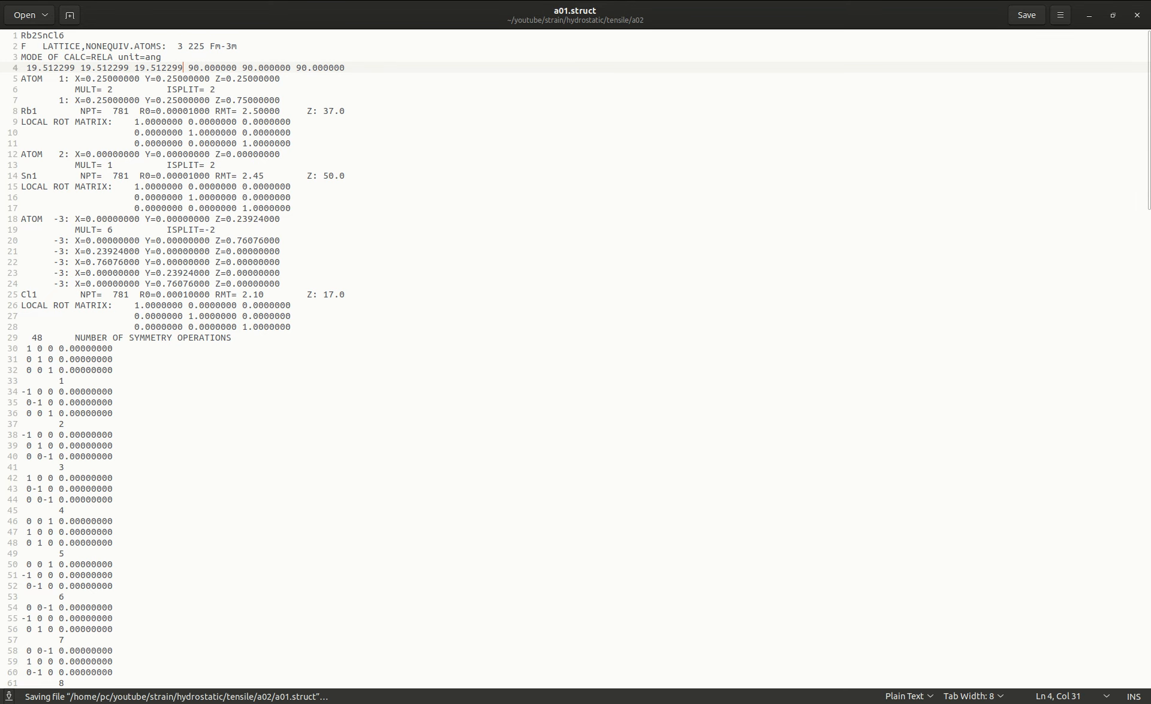
pyautogui.click(1137, 15)
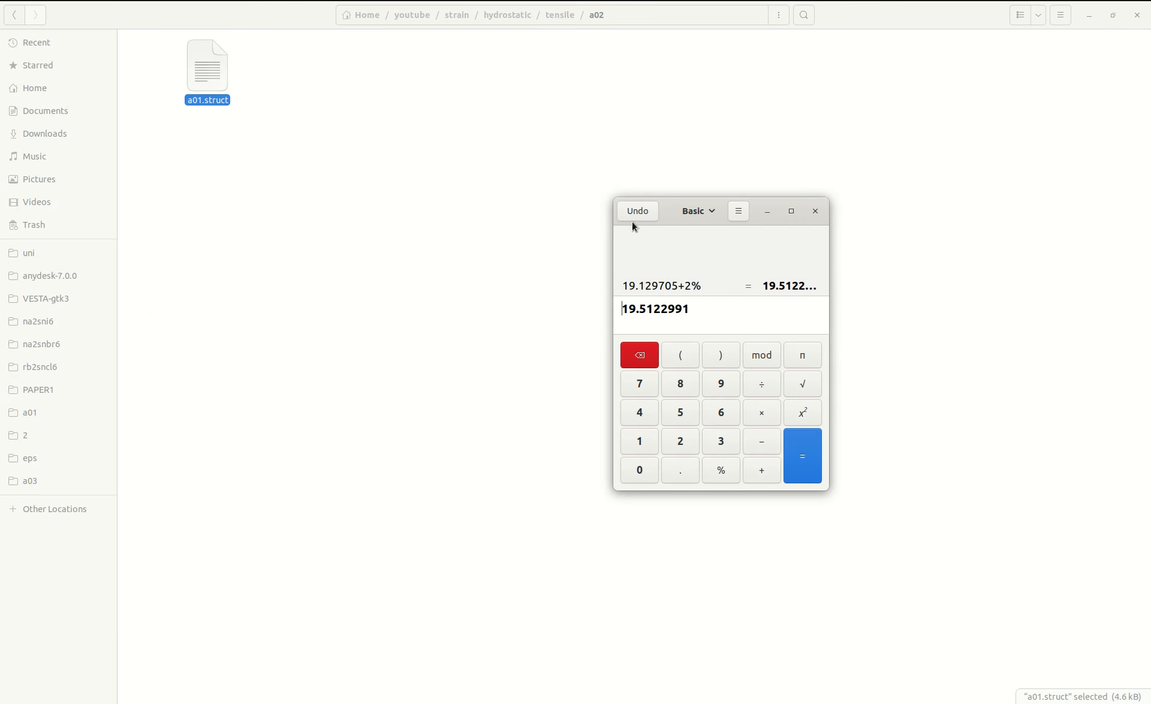
pyautogui.click(815, 210)
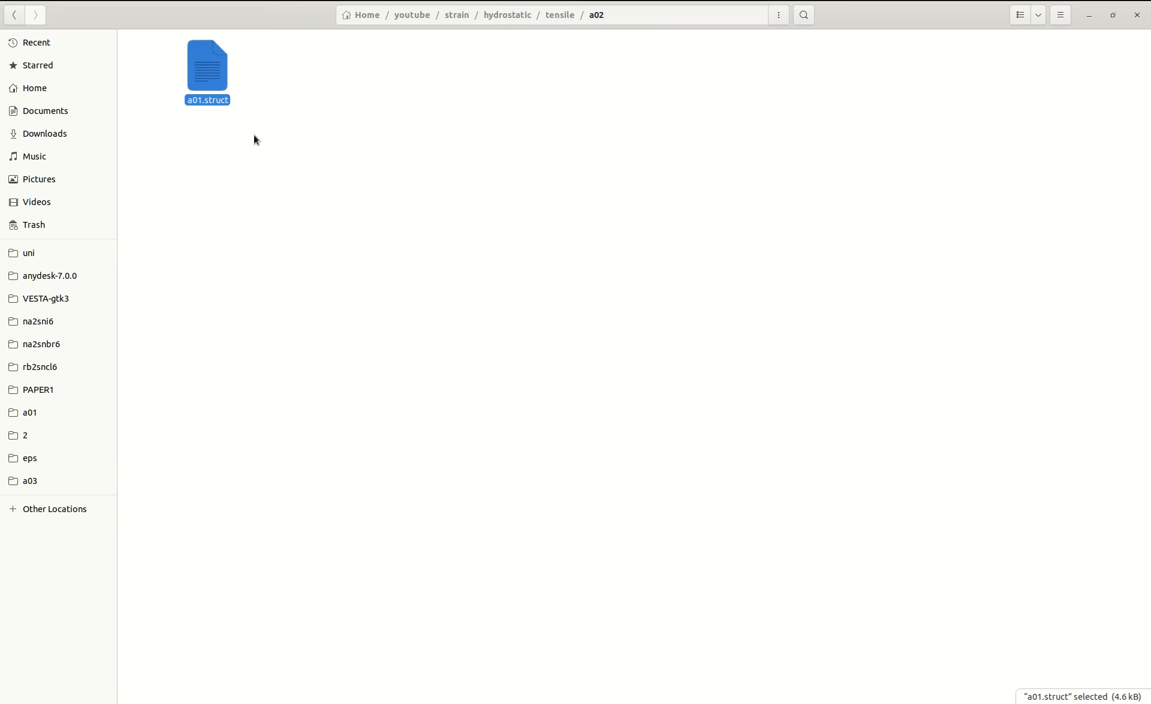
# Rename the a01.struct file in the hydrostatic tensile a02 folder as a02.struct.
pyautogui.click(278, 125)
pyautogui.press('F2')
pyautogui.write('a02')
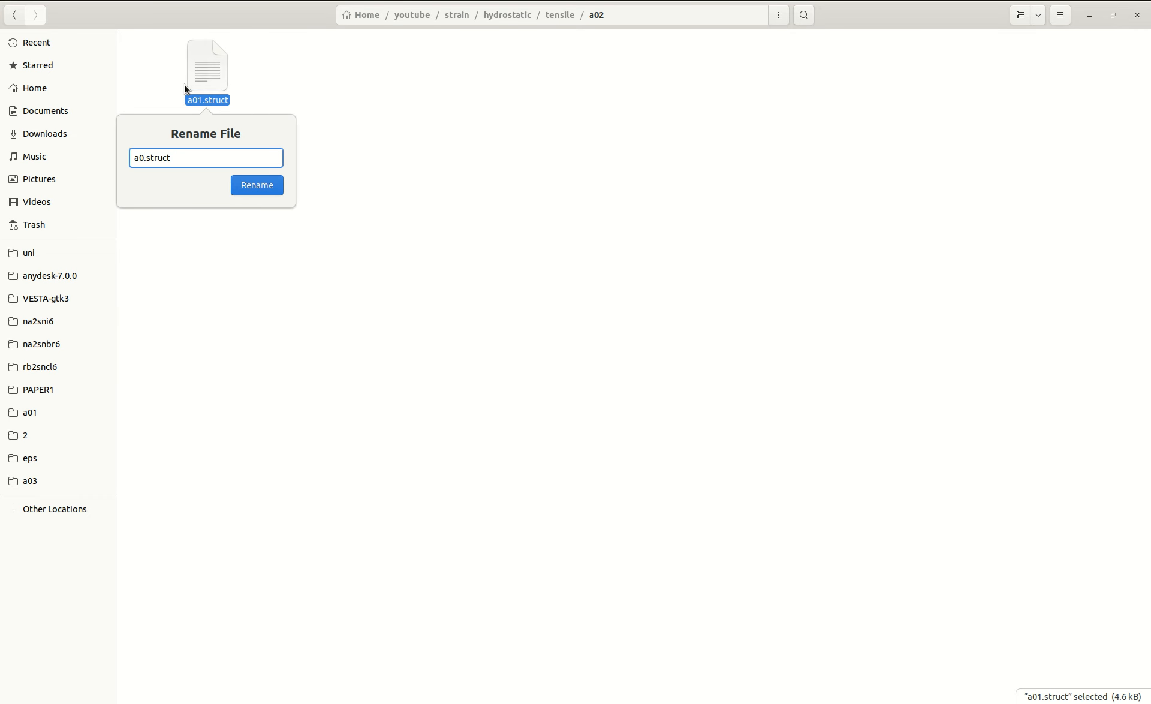
pyautogui.press('Return')
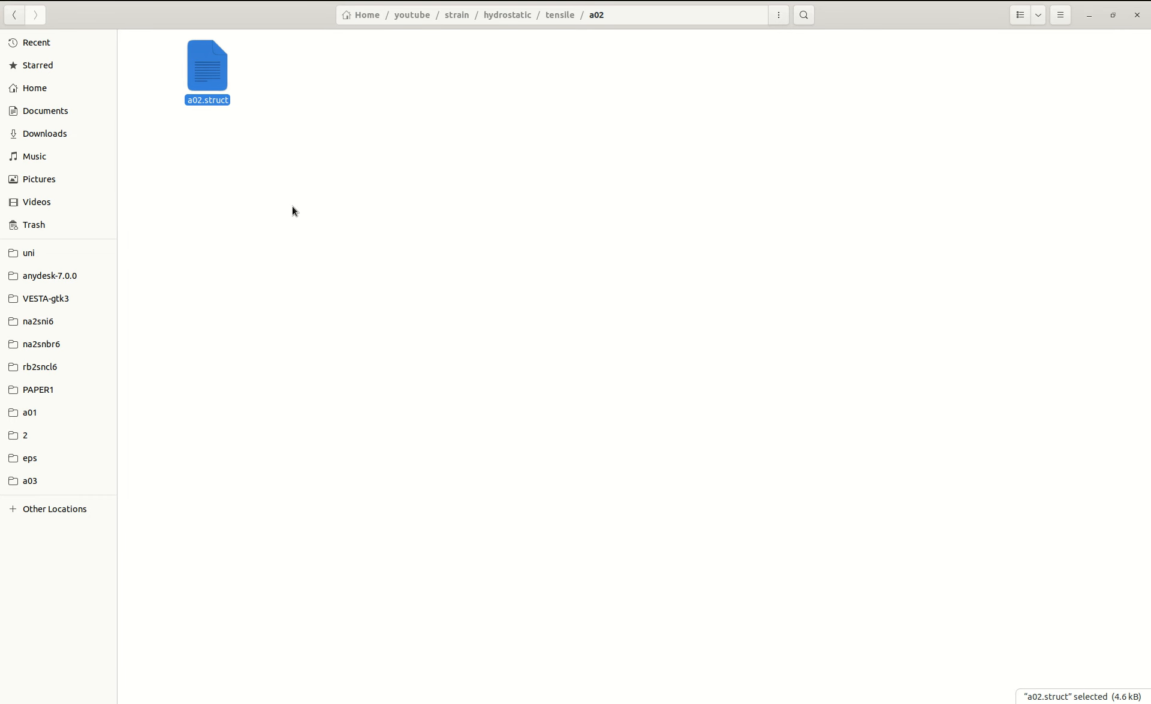
# Rename the struct file in the hydrostatic tensile a03 folder as a03.struct.
pyautogui.hotkey('alt', 'Left')
pyautogui.doubleClick(459, 67)
pyautogui.press('F2')
pyautogui.write('a03')
pyautogui.press('Return')
# Open the a01.struct file in the a01 folder of the hydrostatic comp folder.
pyautogui.hotkey('alt', 'Left')
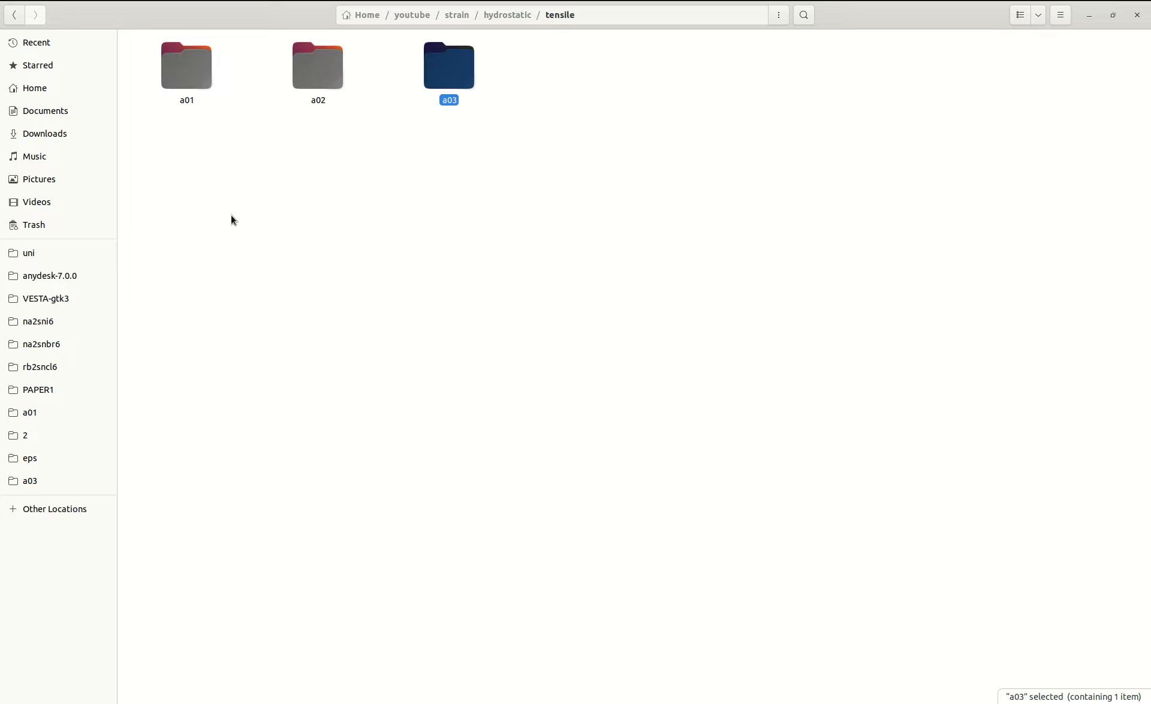
pyautogui.hotkey('alt', 'Left')
pyautogui.doubleClick(214, 94)
pyautogui.doubleClick(213, 93)
pyautogui.click(191, 81)
pyautogui.doubleClick(192, 81)
# Copy the first lattice constant of the compressive a01.struct into the Calculator app and subtract 1% from it.
pyautogui.moveTo(26, 67); pyautogui.dragTo(71, 66)
pyautogui.tripleClick(71, 67)
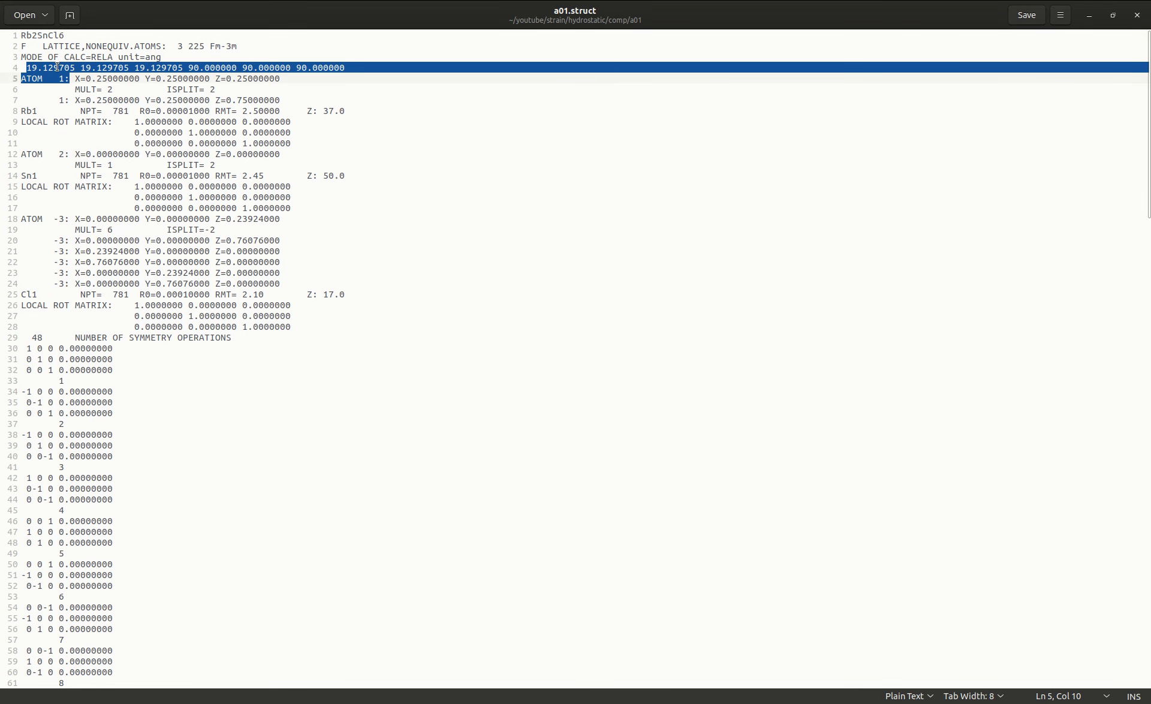
pyautogui.click(71, 68)
pyautogui.moveTo(74, 68); pyautogui.dragTo(26, 69)
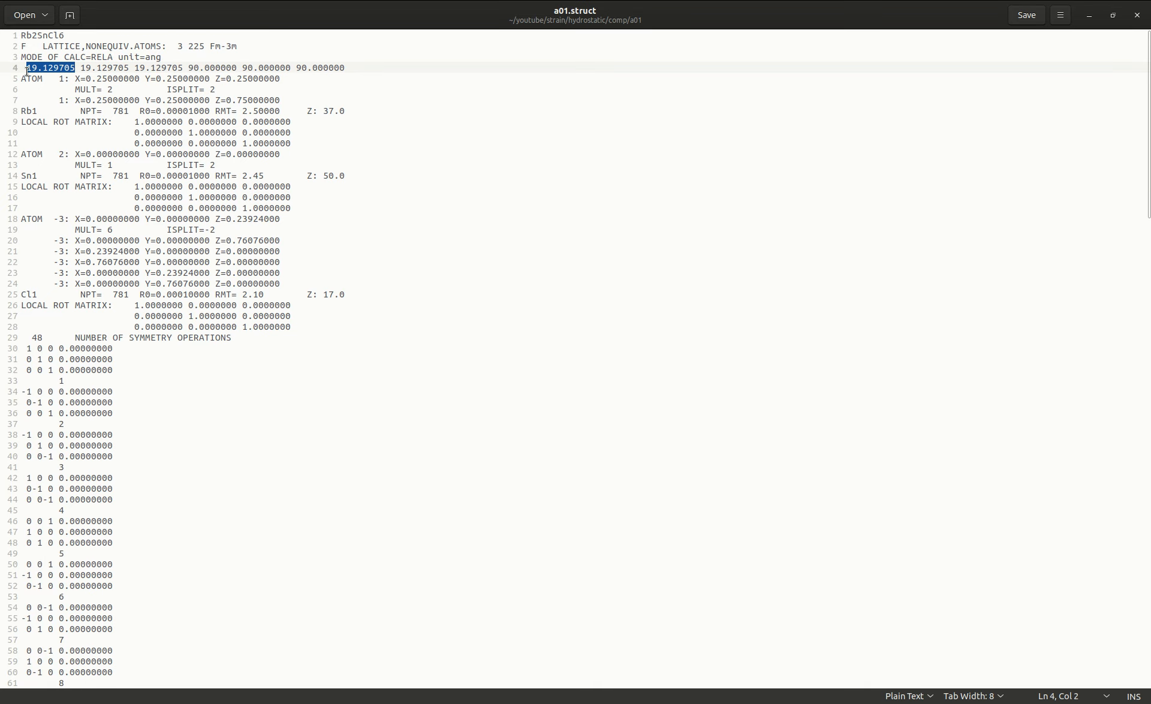
pyautogui.rightClick(35, 68)
pyautogui.click(62, 125)
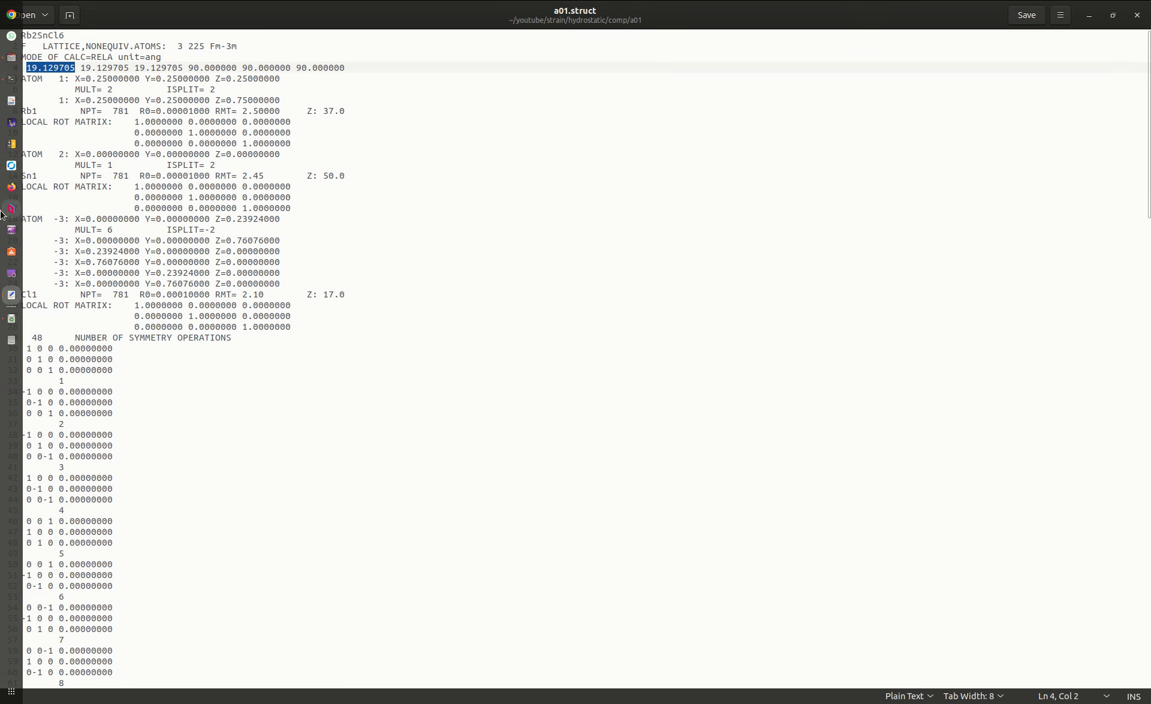
pyautogui.click(11, 146)
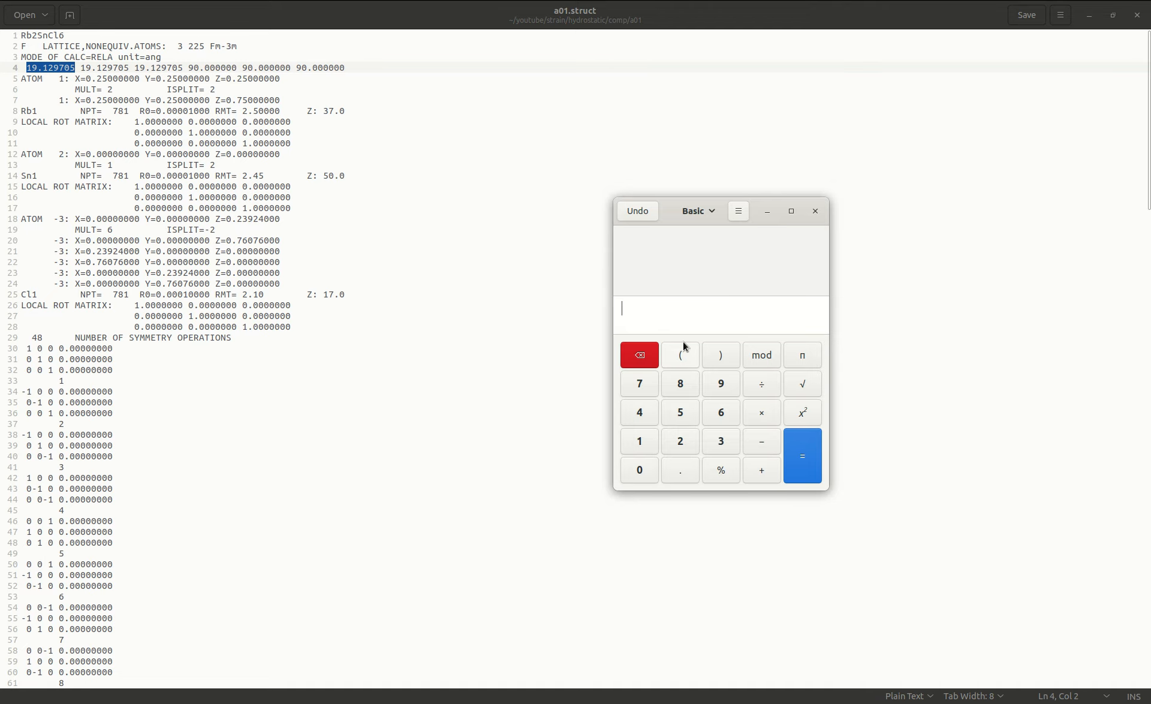
pyautogui.hotkey('ctrl', 'v')
pyautogui.click(763, 442)
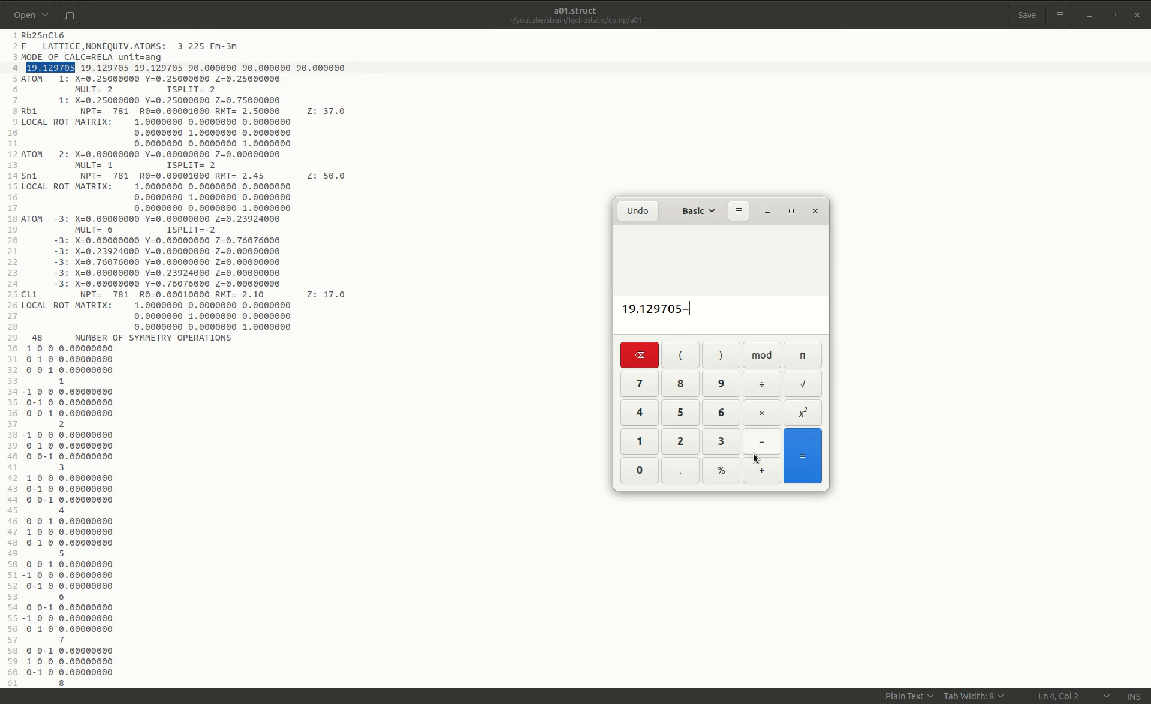
pyautogui.click(639, 441)
pyautogui.click(729, 472)
pyautogui.click(796, 467)
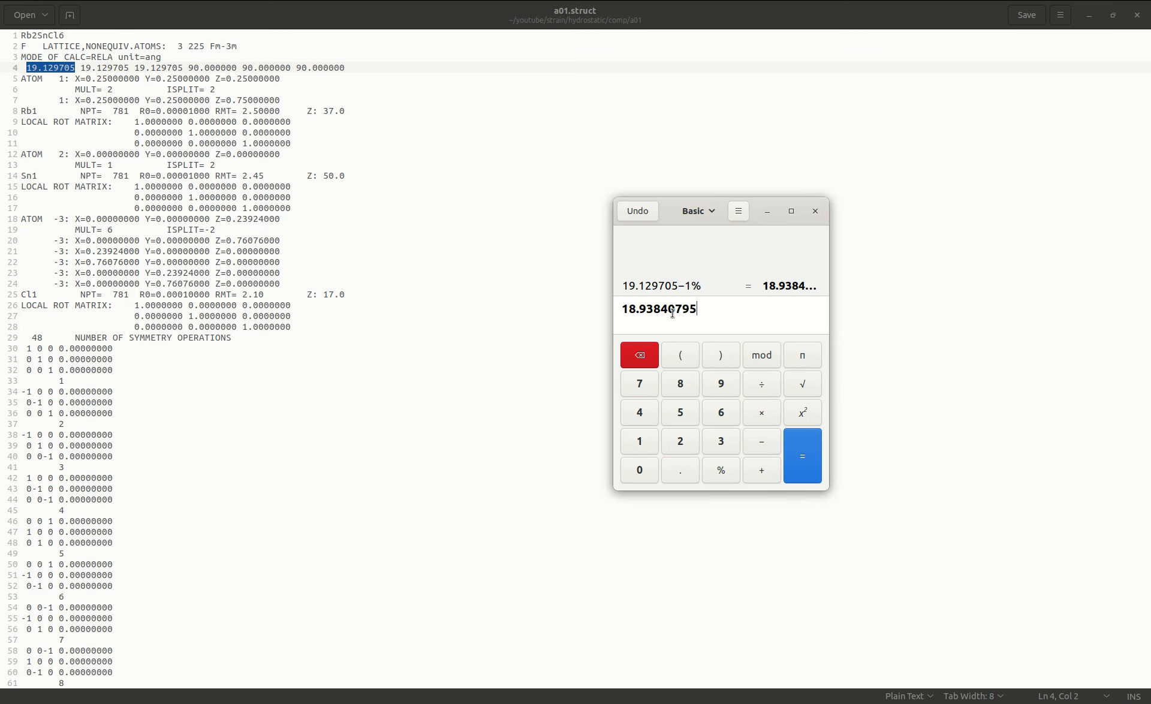
# Replace all three lattice constants on line 4 with the calculated value 18.938407, then save and close a01.struct and the Calculator.
pyautogui.moveTo(682, 308); pyautogui.dragTo(627, 309)
pyautogui.rightClick(627, 310)
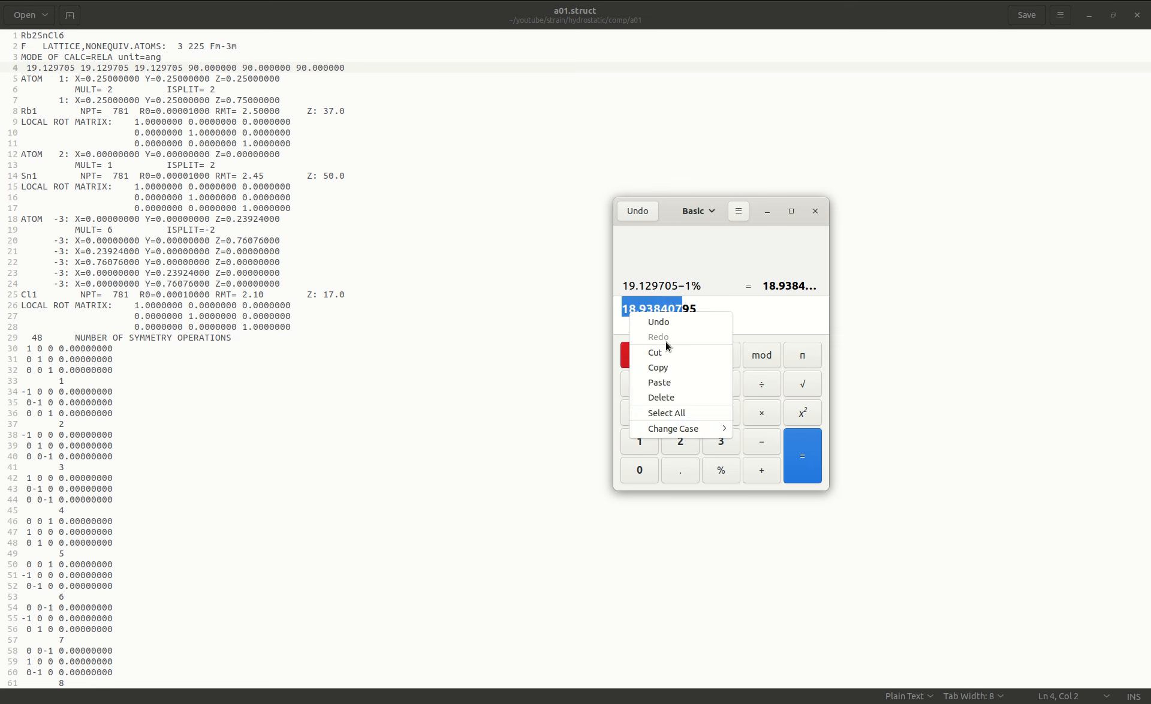
pyautogui.click(660, 367)
pyautogui.moveTo(30, 63); pyautogui.dragTo(68, 67)
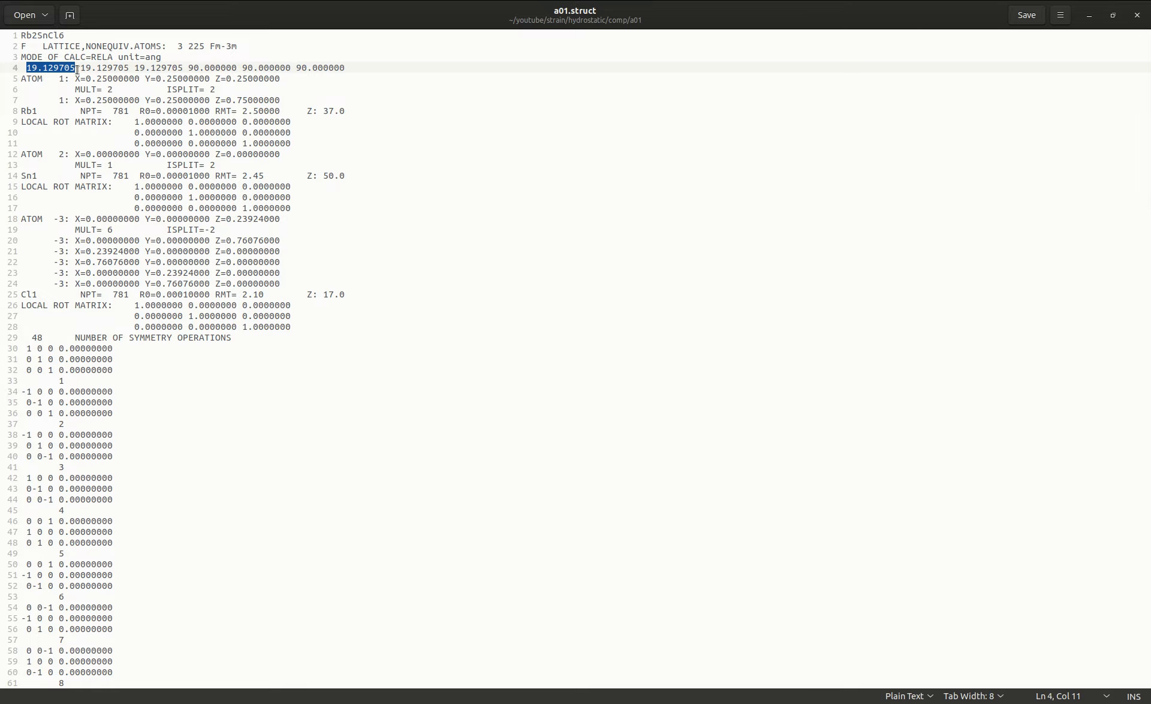
pyautogui.hotkey('ctrl', 'v')
pyautogui.moveTo(81, 67); pyautogui.dragTo(128, 68)
pyautogui.hotkey('ctrl', 'v')
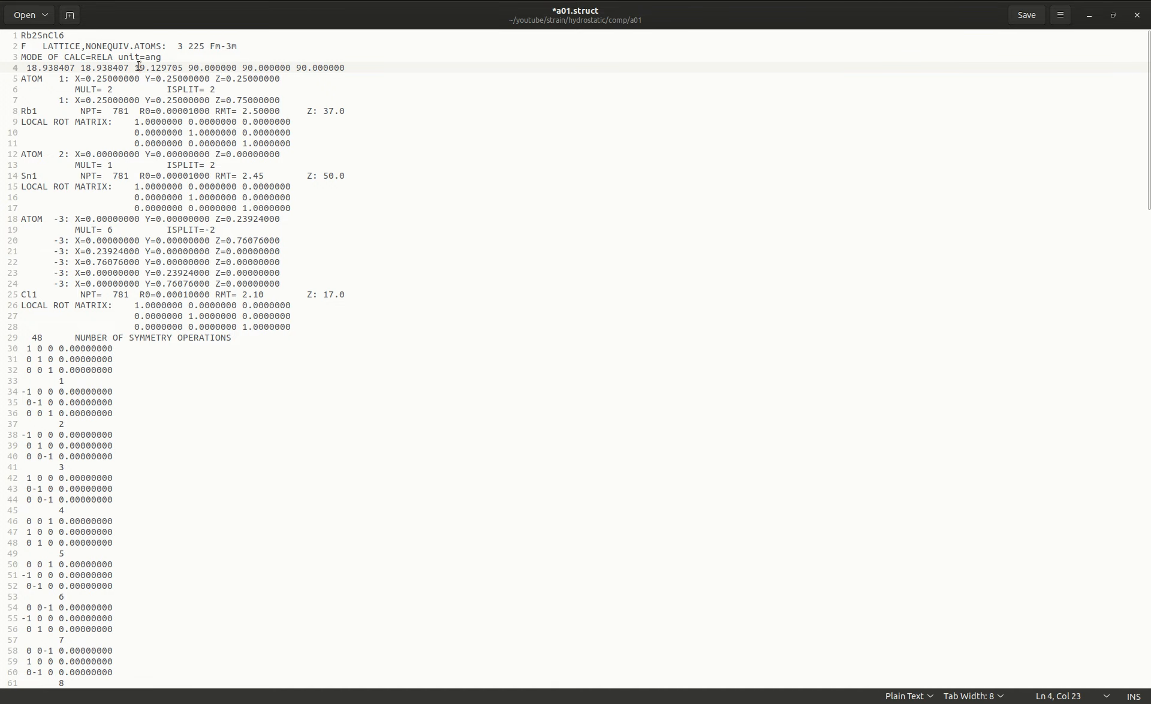
pyautogui.moveTo(135, 69); pyautogui.dragTo(182, 70)
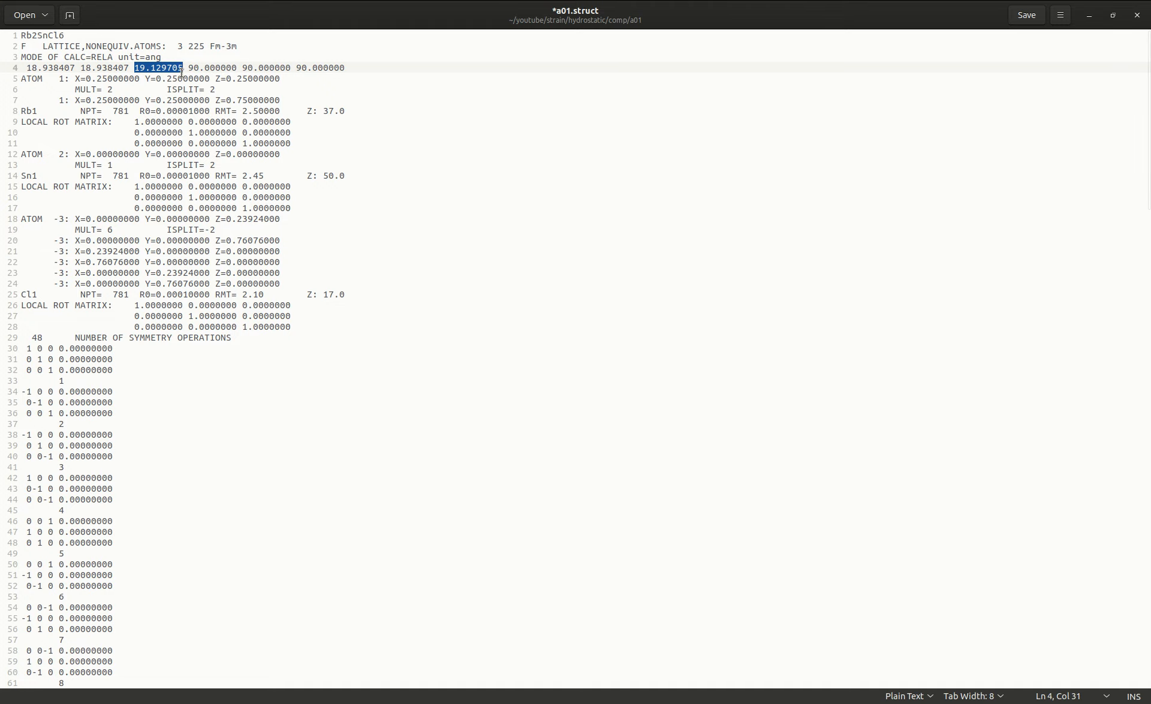
pyautogui.hotkey('ctrl', 'v')
pyautogui.hotkey('ctrl', 's')
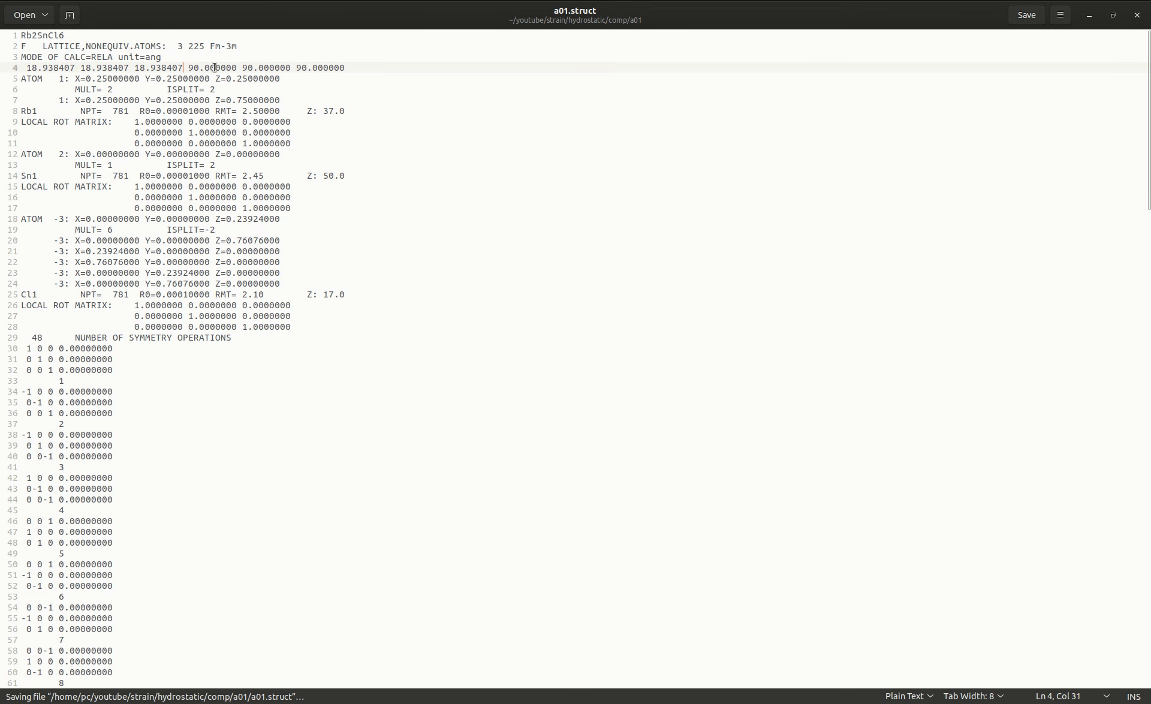
pyautogui.click(1137, 15)
pyautogui.click(815, 211)
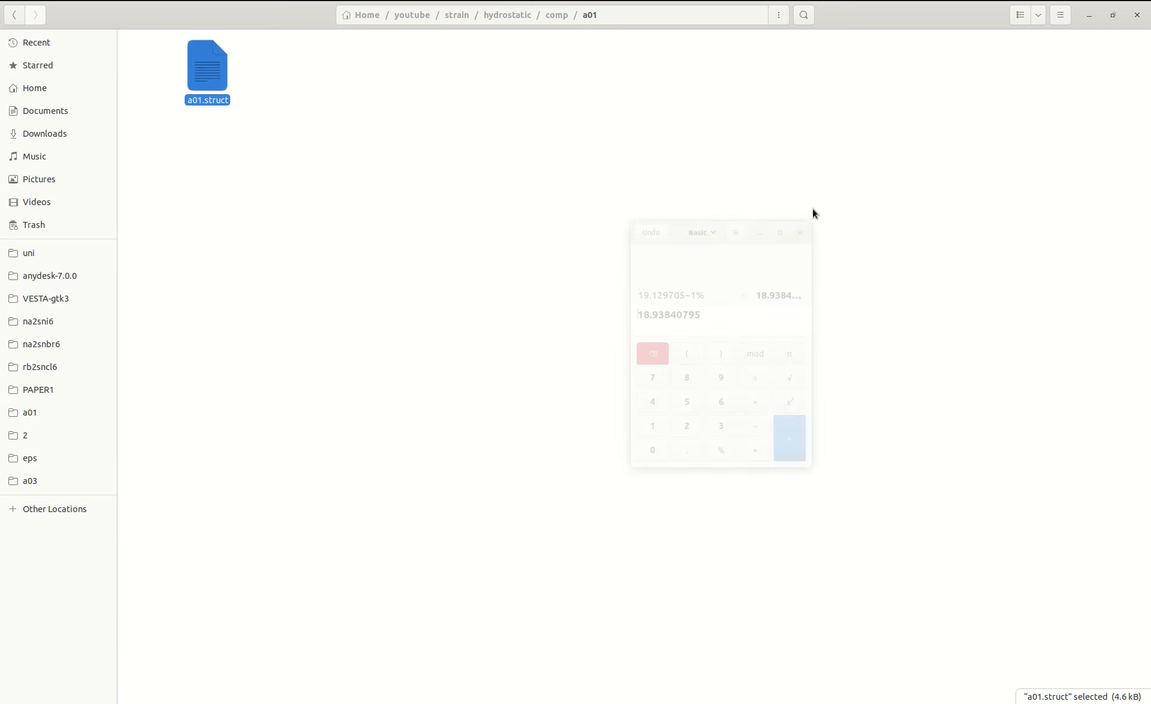
# Go to the tensile folder inside the strain directory's biaxial folder.
pyautogui.hotkey('alt', 'Up')
pyautogui.hotkey('alt', 'Up')
pyautogui.hotkey('alt', 'Up')
pyautogui.click(198, 81)
pyautogui.doubleClick(198, 80)
pyautogui.doubleClick(198, 80)
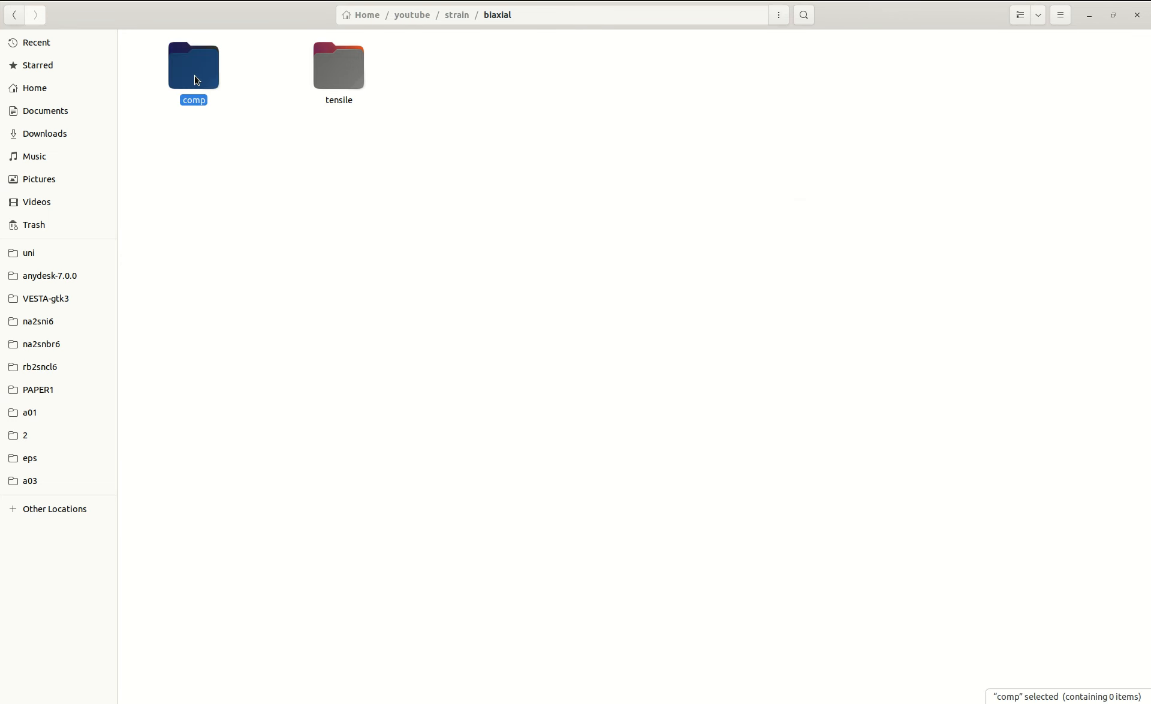
pyautogui.hotkey('alt', 'Up')
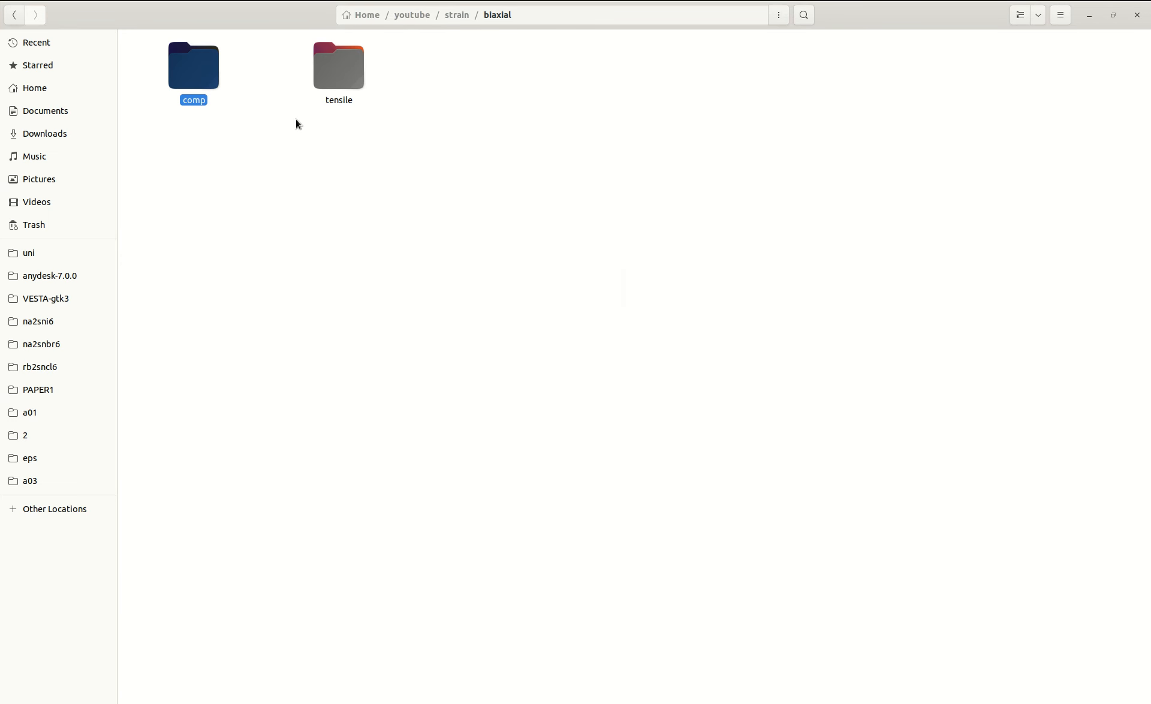
pyautogui.doubleClick(321, 67)
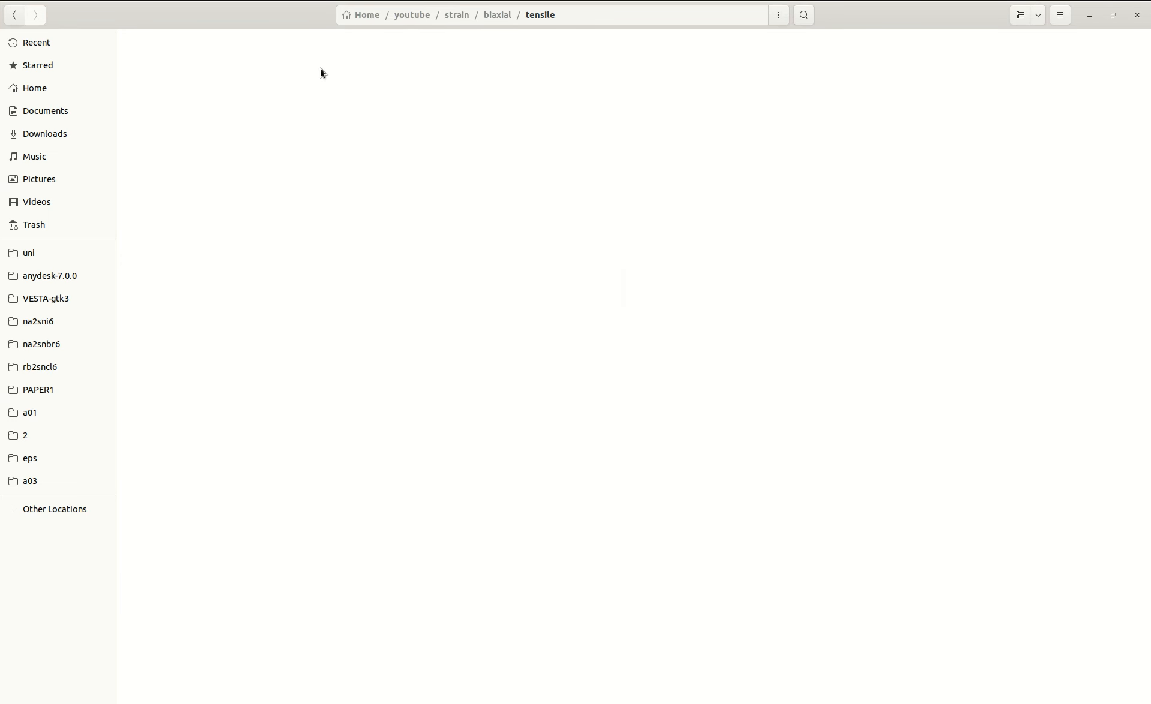
# Create three folders named a01, a02 and a03 in the biaxial tensile folder.
pyautogui.hotkey('ctrl', 'shift', 'n')
pyautogui.write('a')
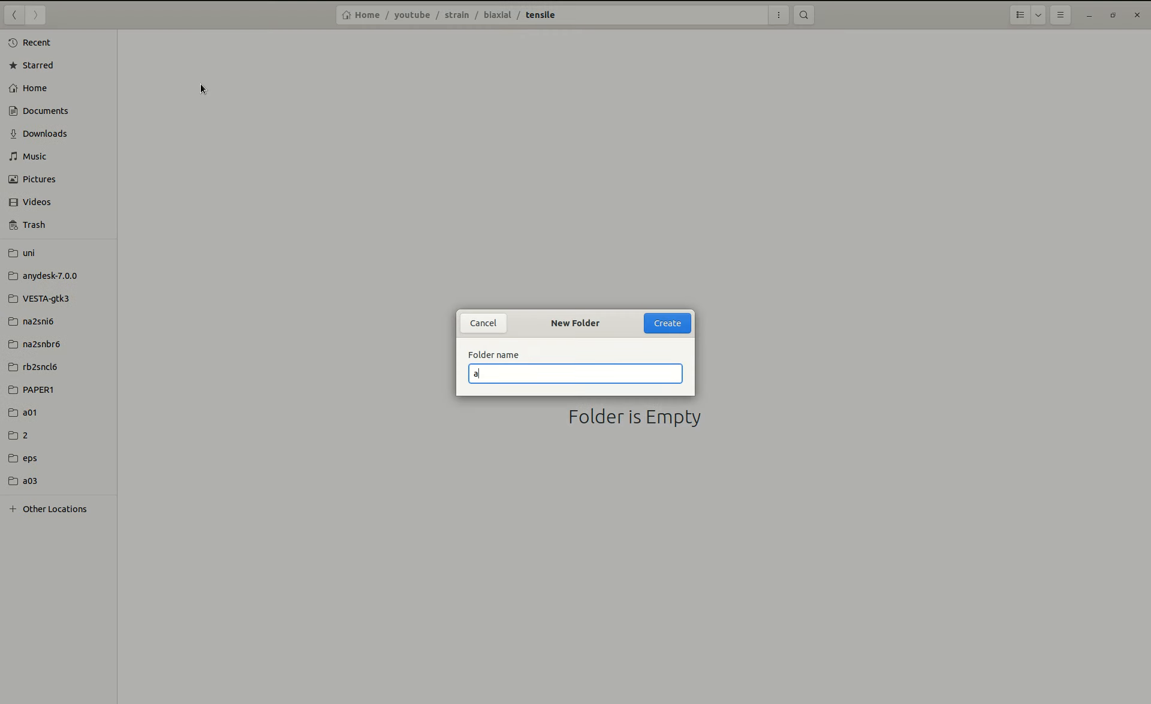
pyautogui.write('01')
pyautogui.press('Return')
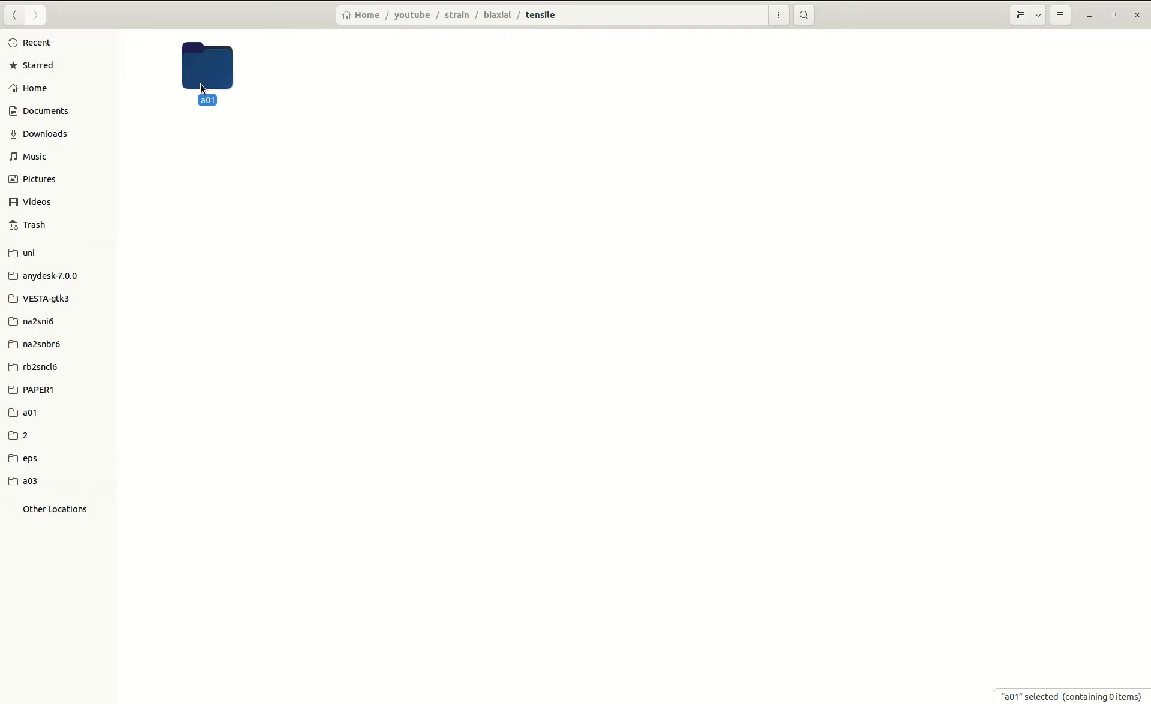
pyautogui.hotkey('ctrl', 'shift', 'n')
pyautogui.write('a02')
pyautogui.press('Return')
pyautogui.hotkey('ctrl', 'shift', 'n')
pyautogui.write('a03')
pyautogui.press('Return')
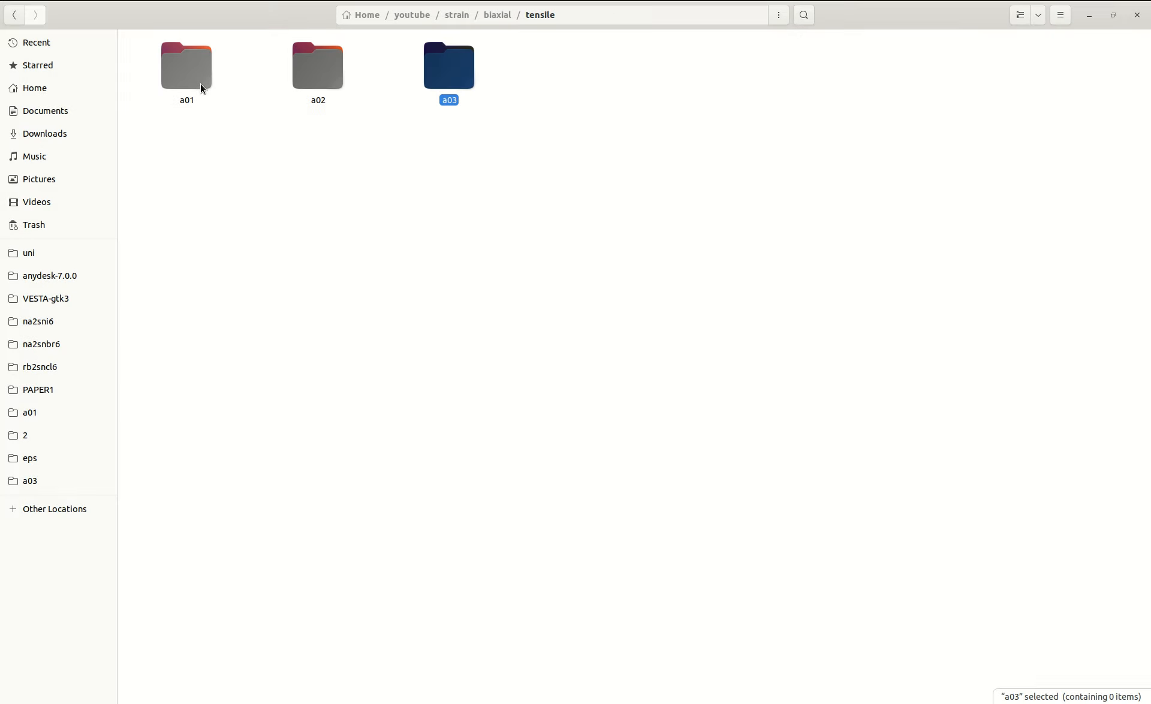
# Copy a01.struct from the strain folder into the a01 folder of the biaxial tensile folder.
pyautogui.hotkey('alt', 'Up')
pyautogui.hotkey('alt', 'Up')
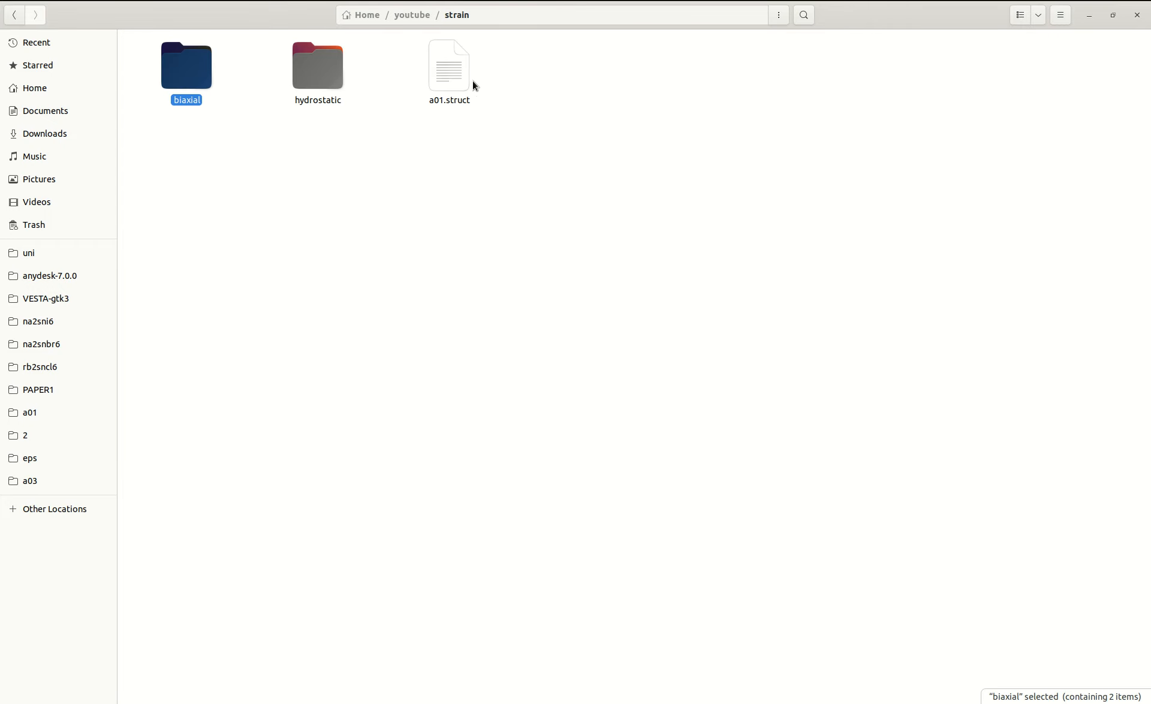
pyautogui.click(457, 86)
pyautogui.doubleClick(193, 84)
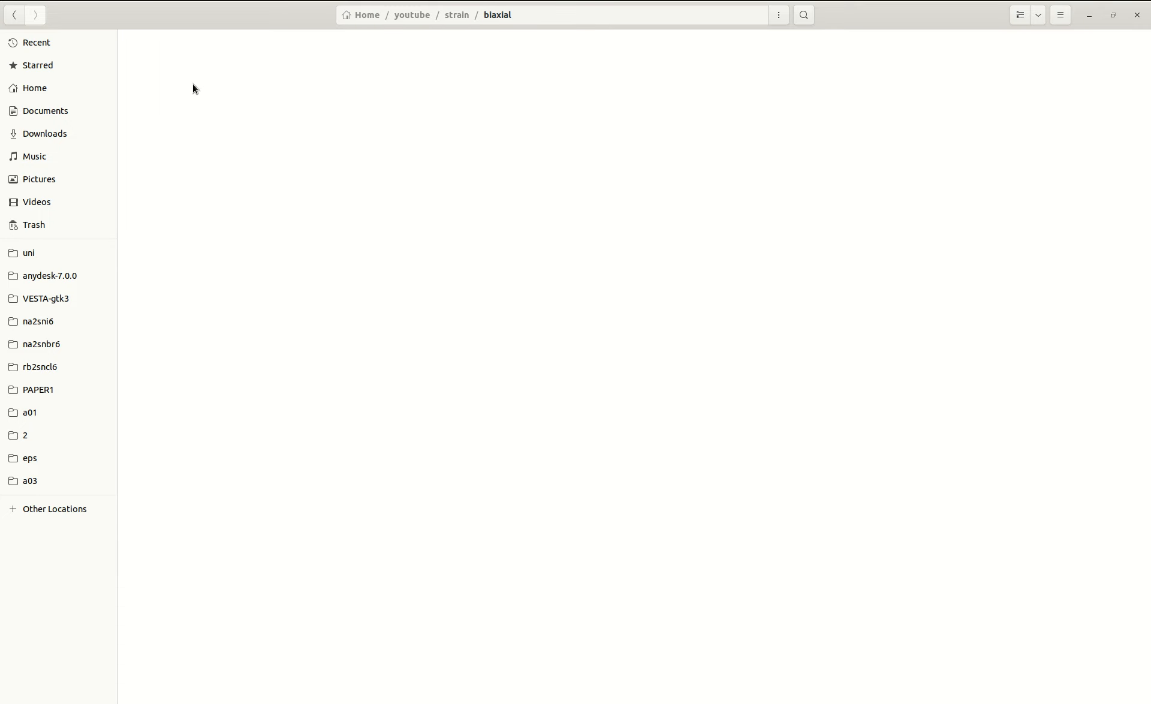
pyautogui.doubleClick(349, 94)
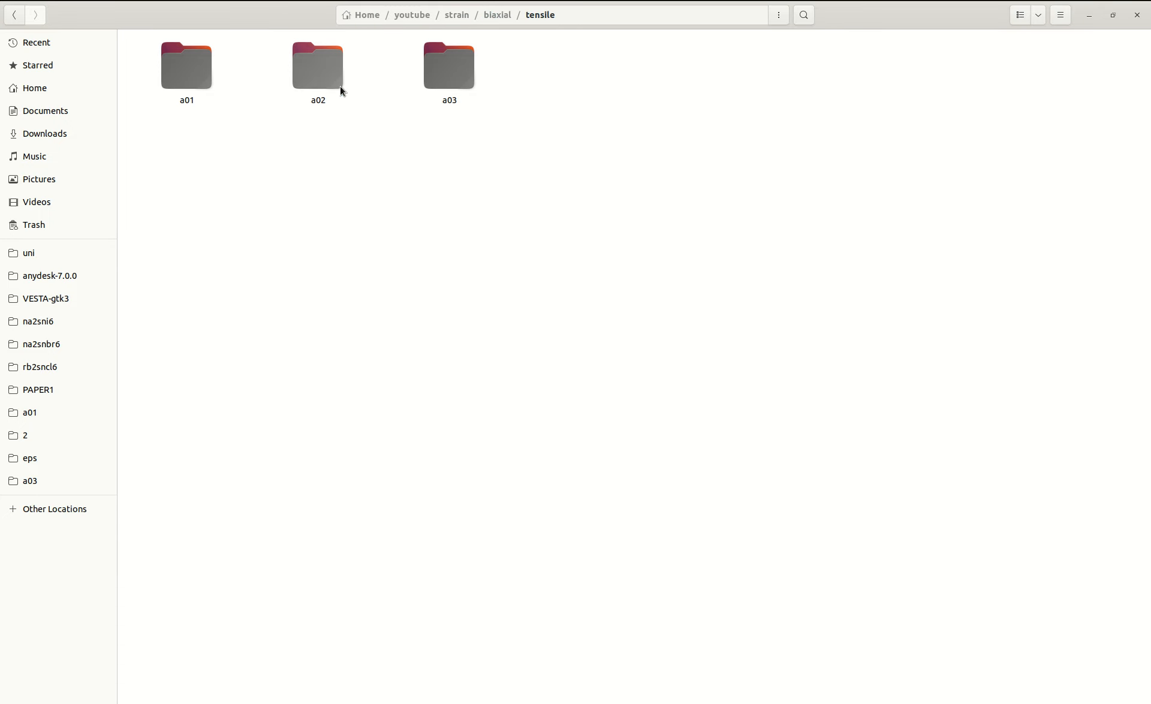
pyautogui.click(195, 99)
pyautogui.doubleClick(195, 100)
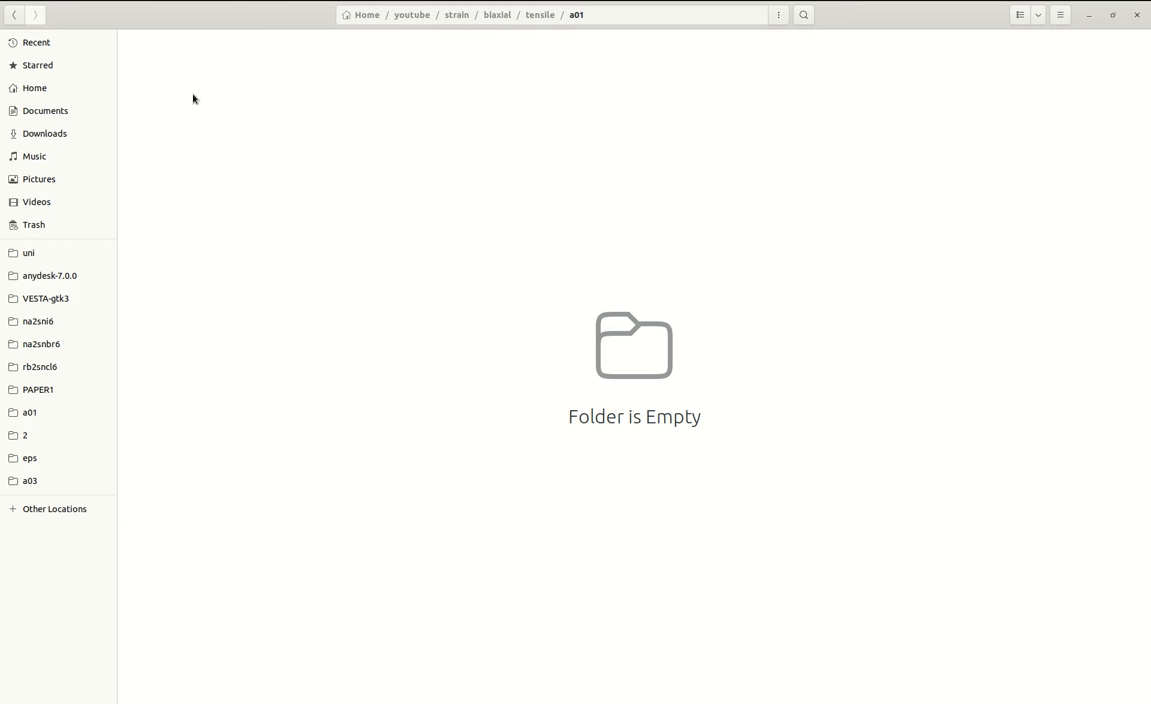
pyautogui.click(195, 100)
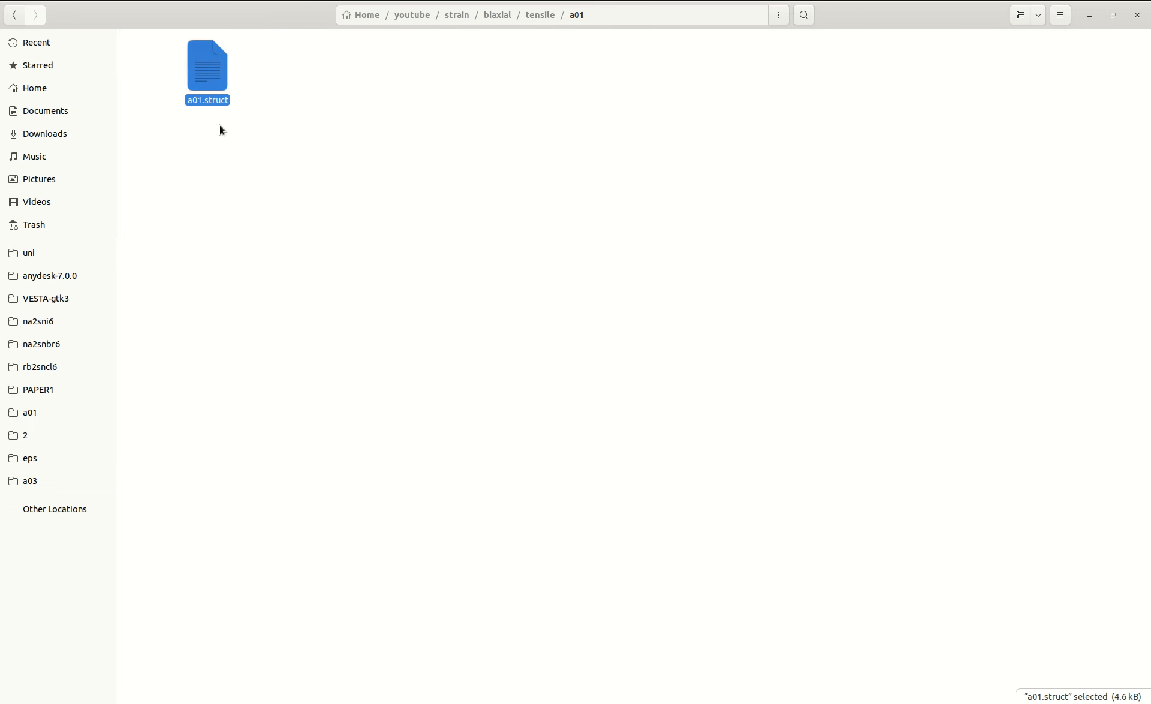
# Look into the biaxial comp folder and return to the a01 folder of the biaxial tensile folder.
pyautogui.hotkey('alt', 'Left')
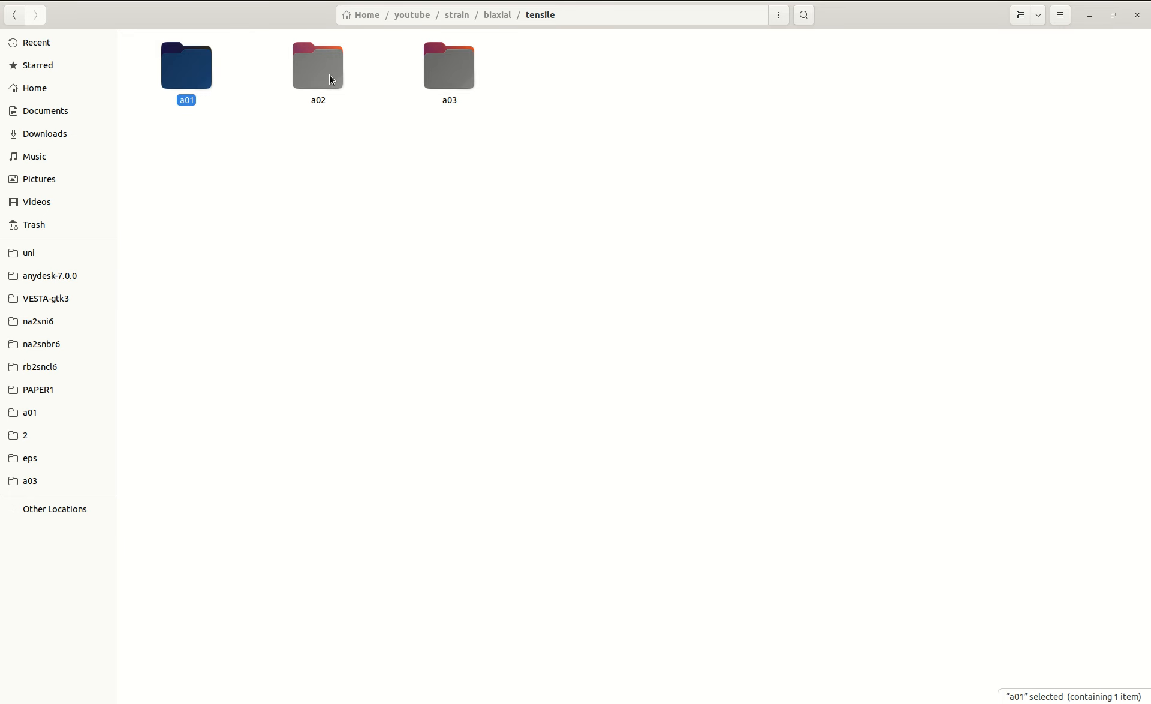
pyautogui.hotkey('alt', 'Left')
pyautogui.click(220, 75)
pyautogui.doubleClick(220, 75)
pyautogui.hotkey('alt', 'Left')
pyautogui.click(349, 75)
pyautogui.doubleClick(350, 79)
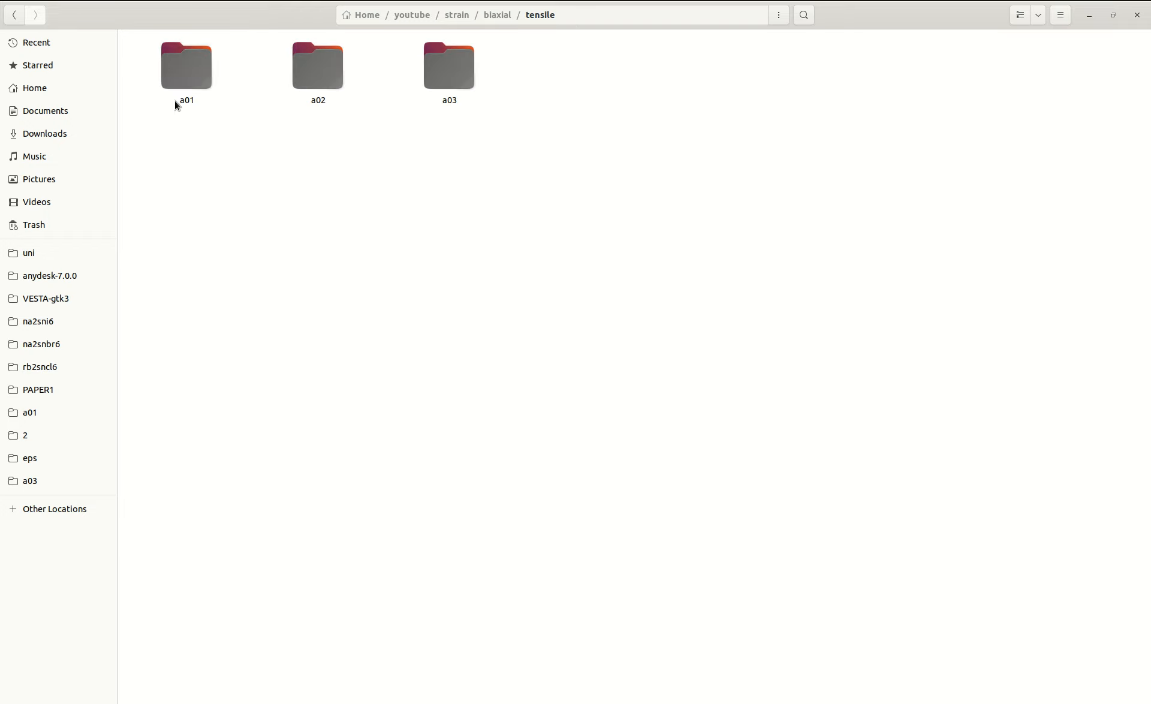
pyautogui.click(190, 81)
pyautogui.doubleClick(191, 82)
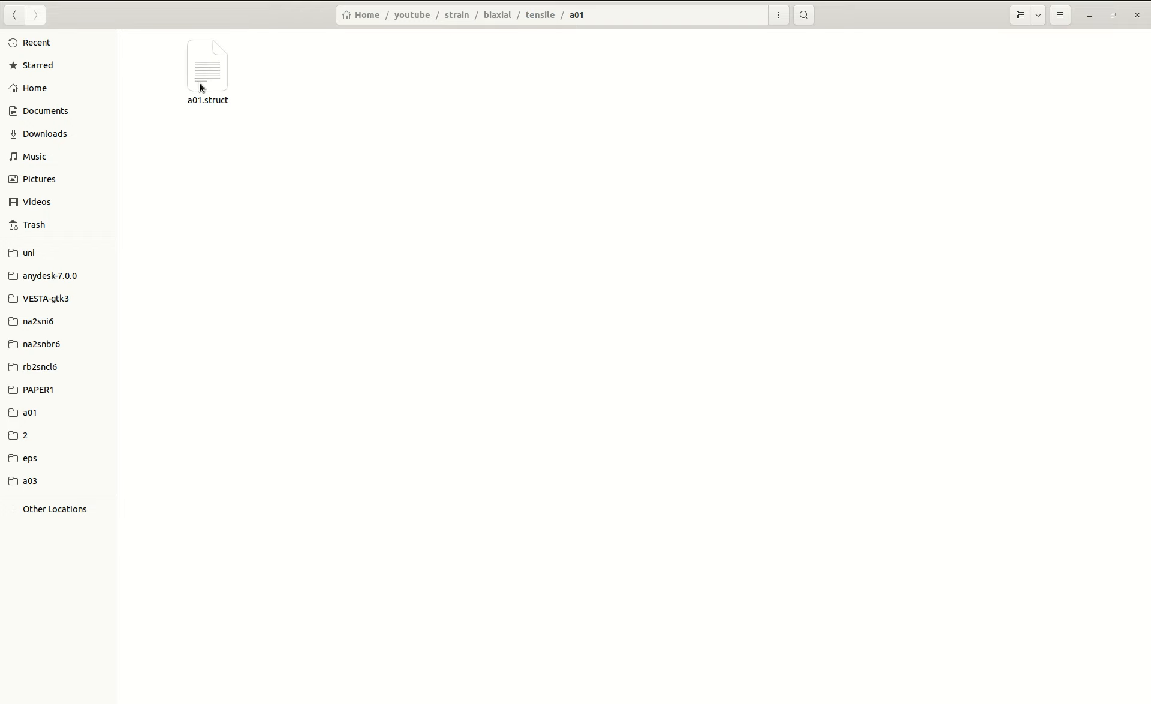
pyautogui.rightClick(198, 81)
pyautogui.click(231, 105)
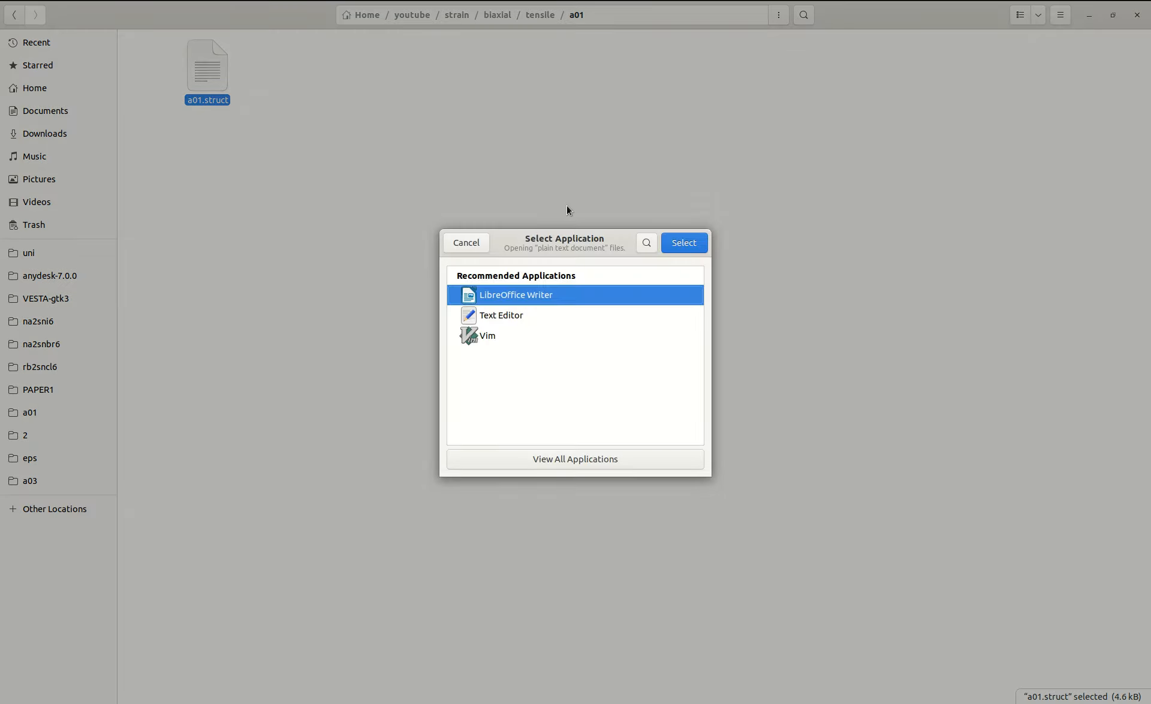
pyautogui.click(466, 242)
# Open the tensile a01.struct, copy its first lattice constant into the Calculator app and add 1% to it.
pyautogui.click(246, 76)
pyautogui.doubleClick(193, 70)
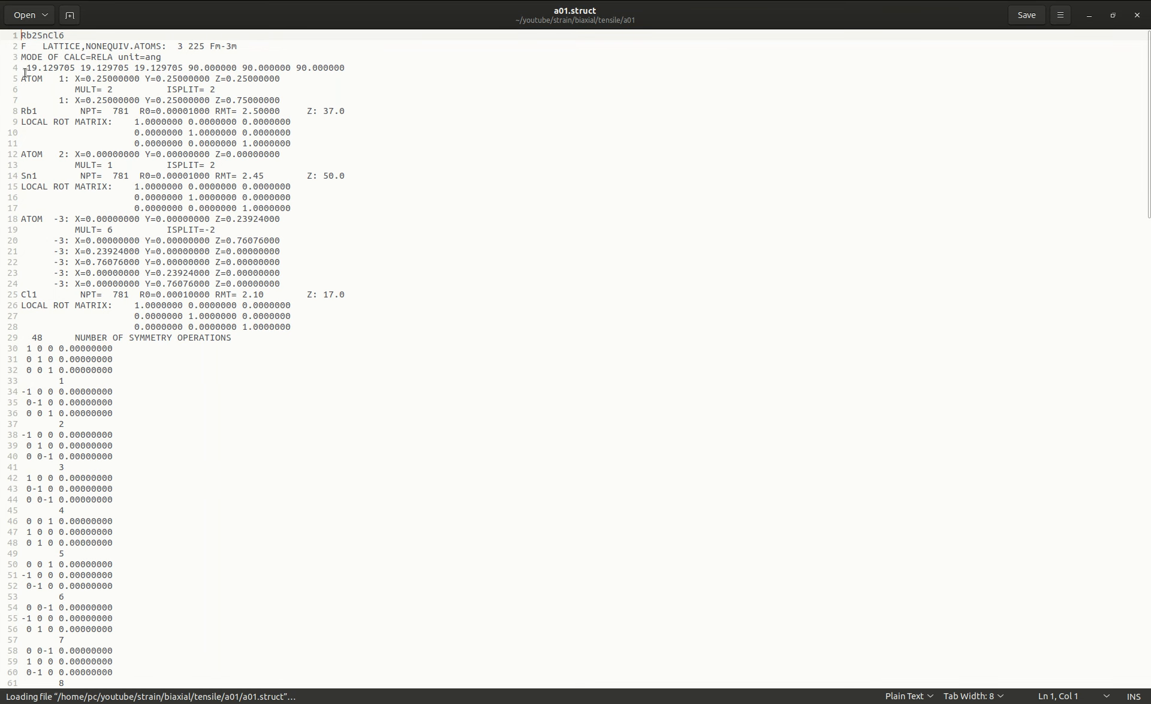
pyautogui.moveTo(26, 67); pyautogui.dragTo(75, 67)
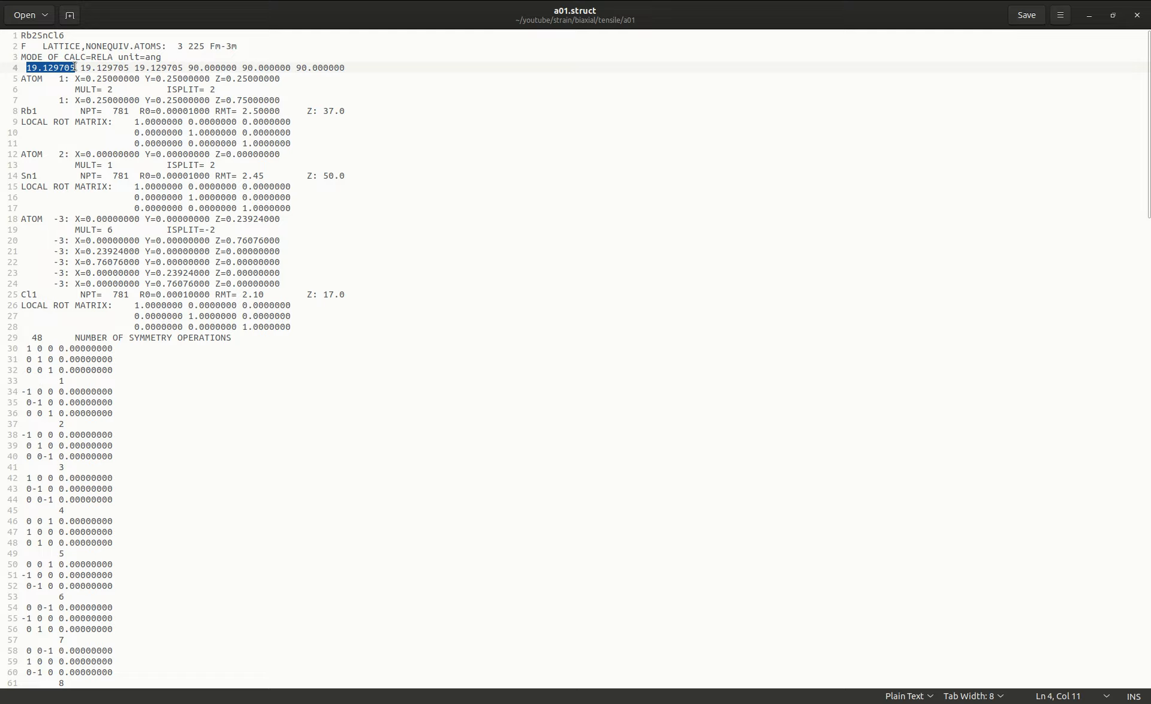
pyautogui.moveTo(3, 195)
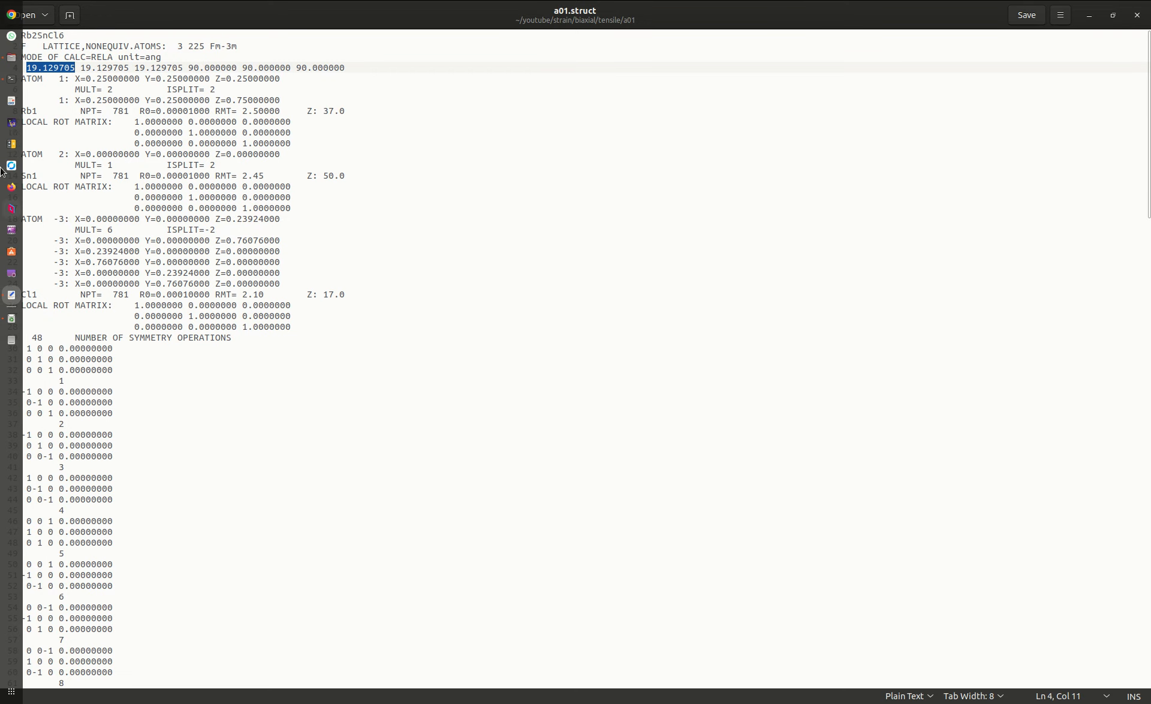
pyautogui.click(11, 144)
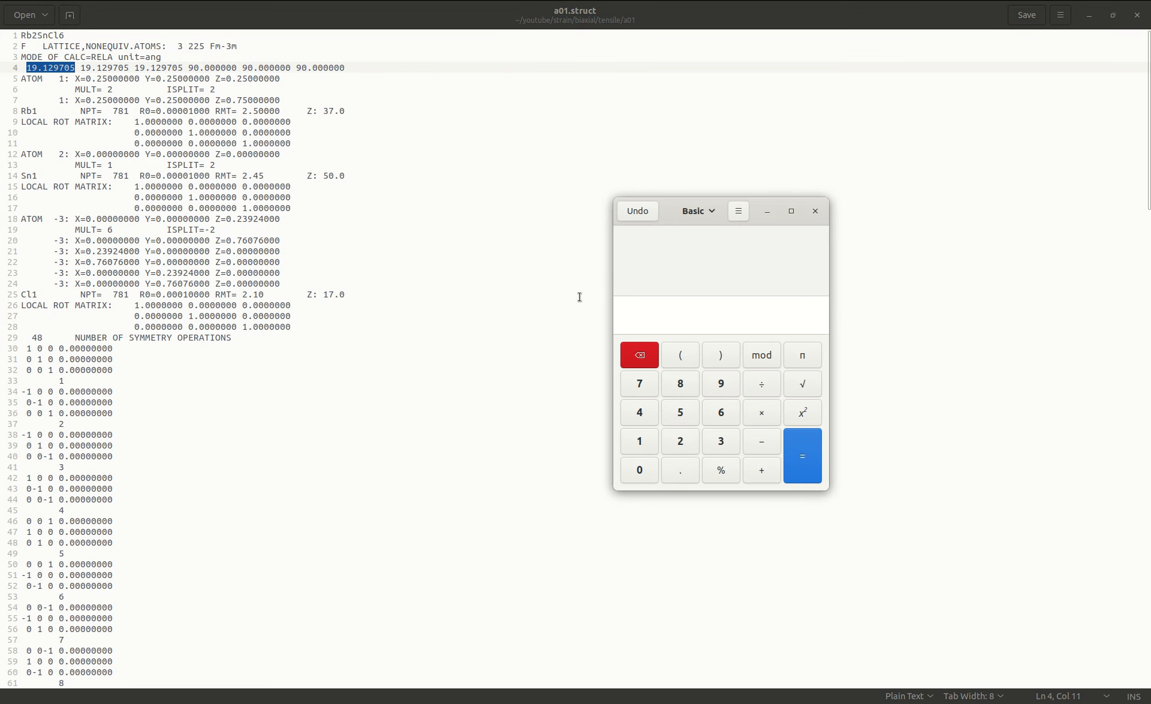
pyautogui.middleClick(651, 316)
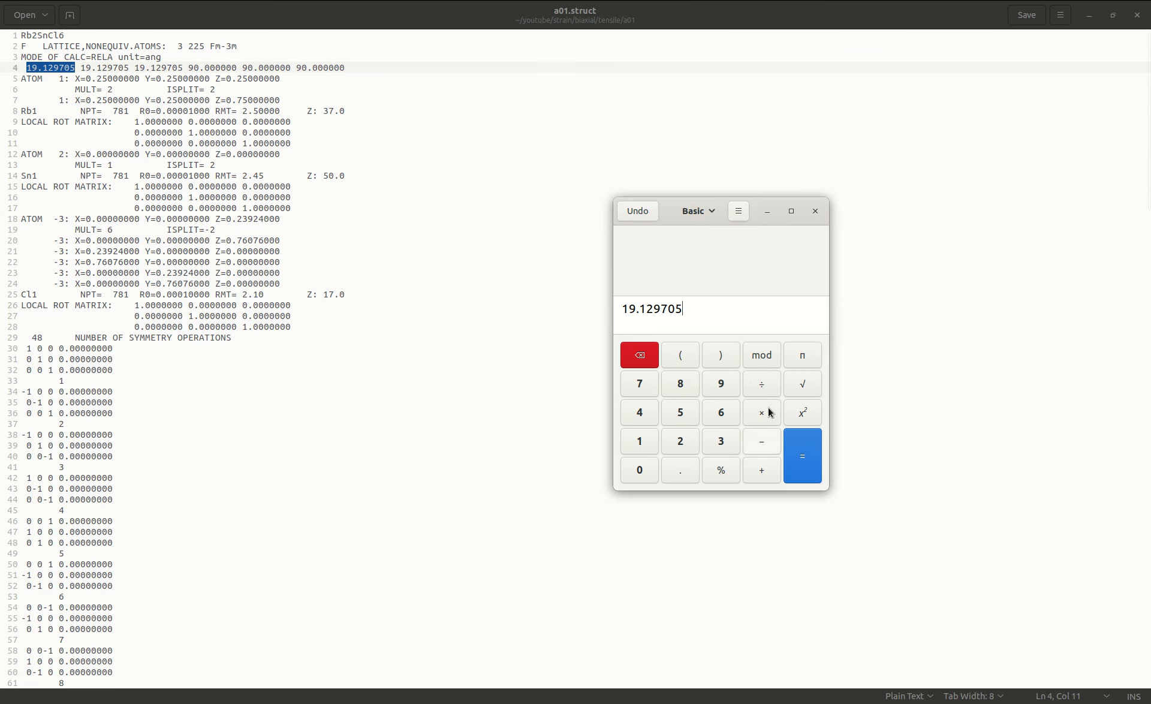
pyautogui.click(767, 471)
pyautogui.click(639, 440)
pyautogui.click(721, 470)
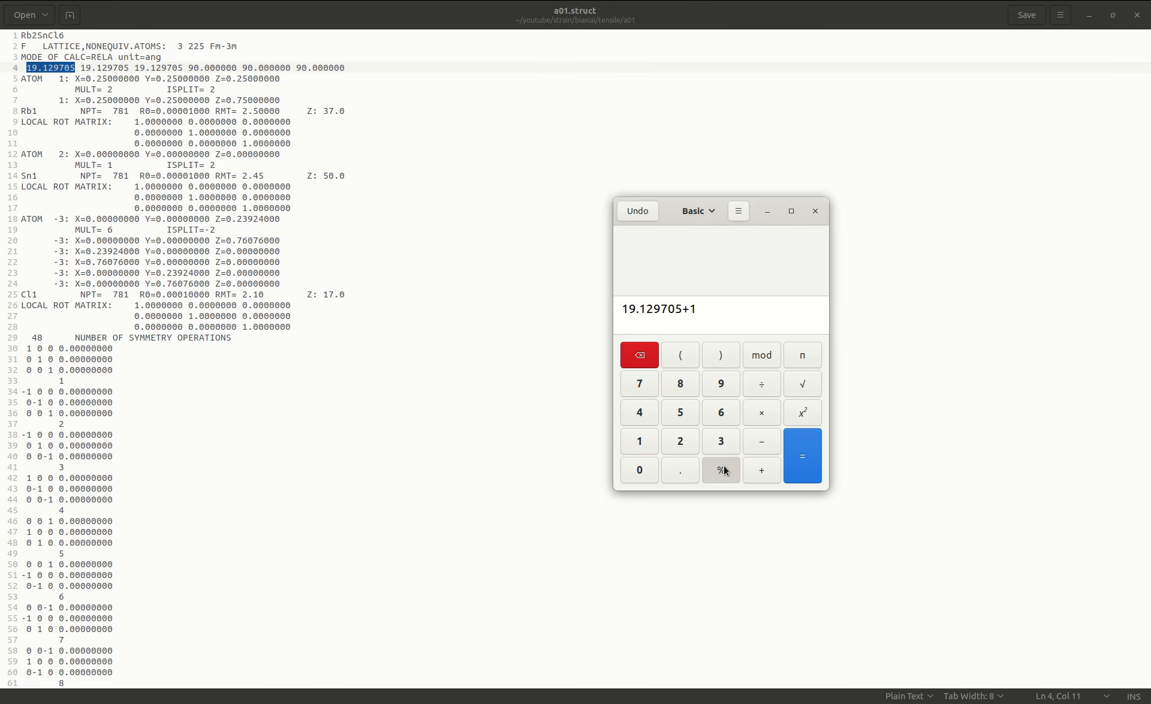
pyautogui.click(790, 466)
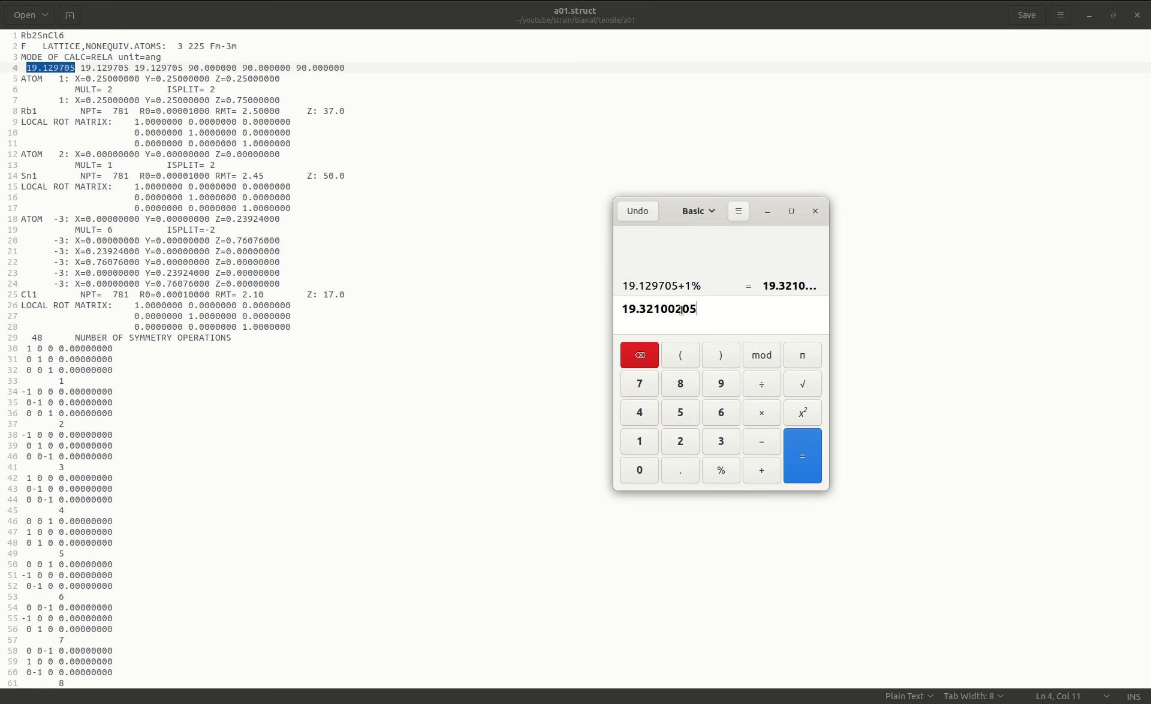
# Replace only the first two lattice constants on line 4 with 19.321002, then save and close a01.struct and the Calculator.
pyautogui.moveTo(684, 308); pyautogui.dragTo(610, 311)
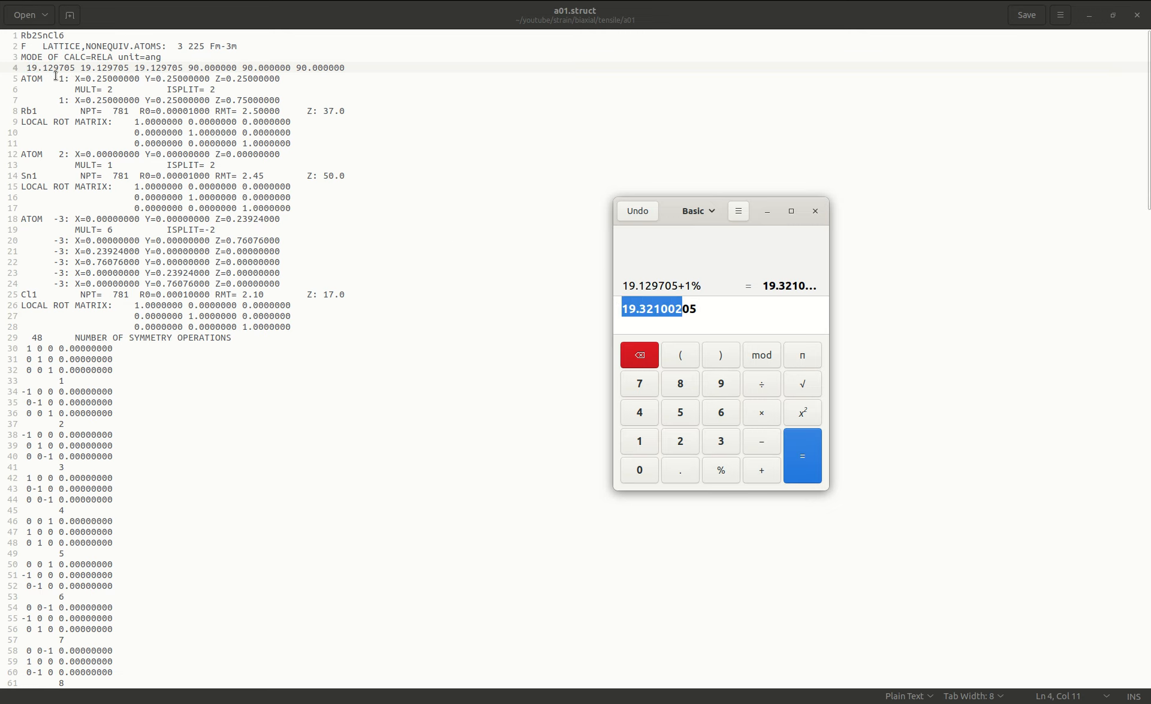
pyautogui.moveTo(28, 67); pyautogui.dragTo(128, 68)
pyautogui.hotkey('ctrl', 'v')
pyautogui.hotkey('ctrl', 'v')
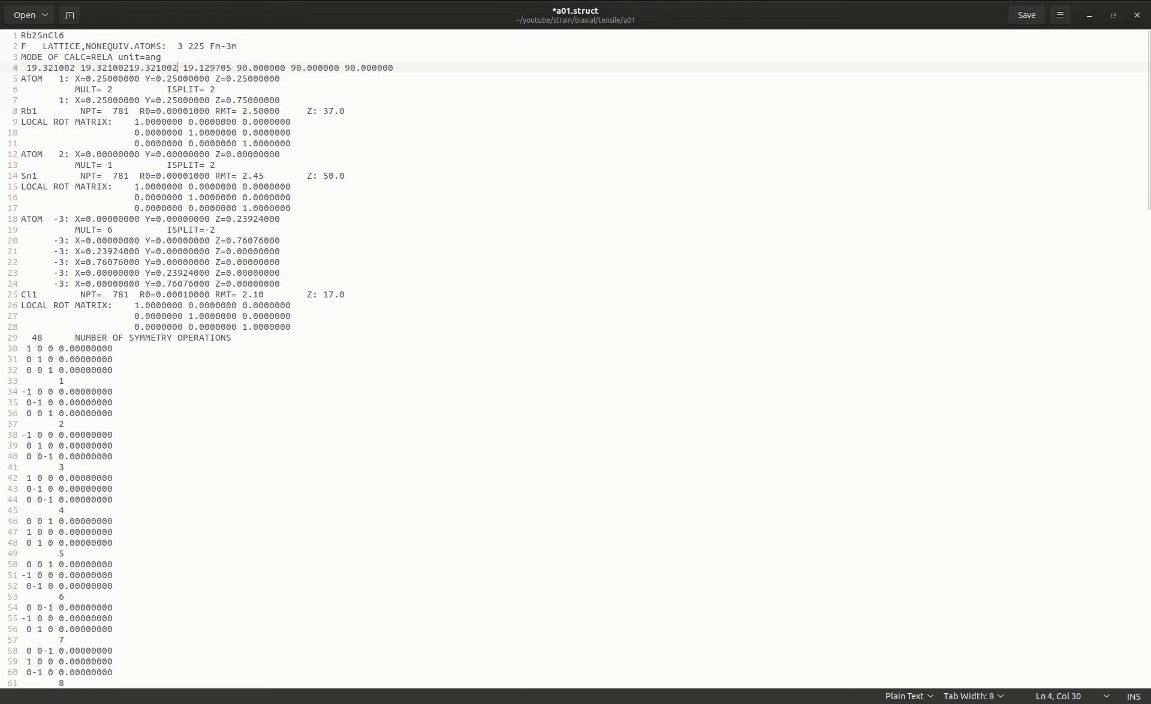
pyautogui.hotkey('ctrl', 's')
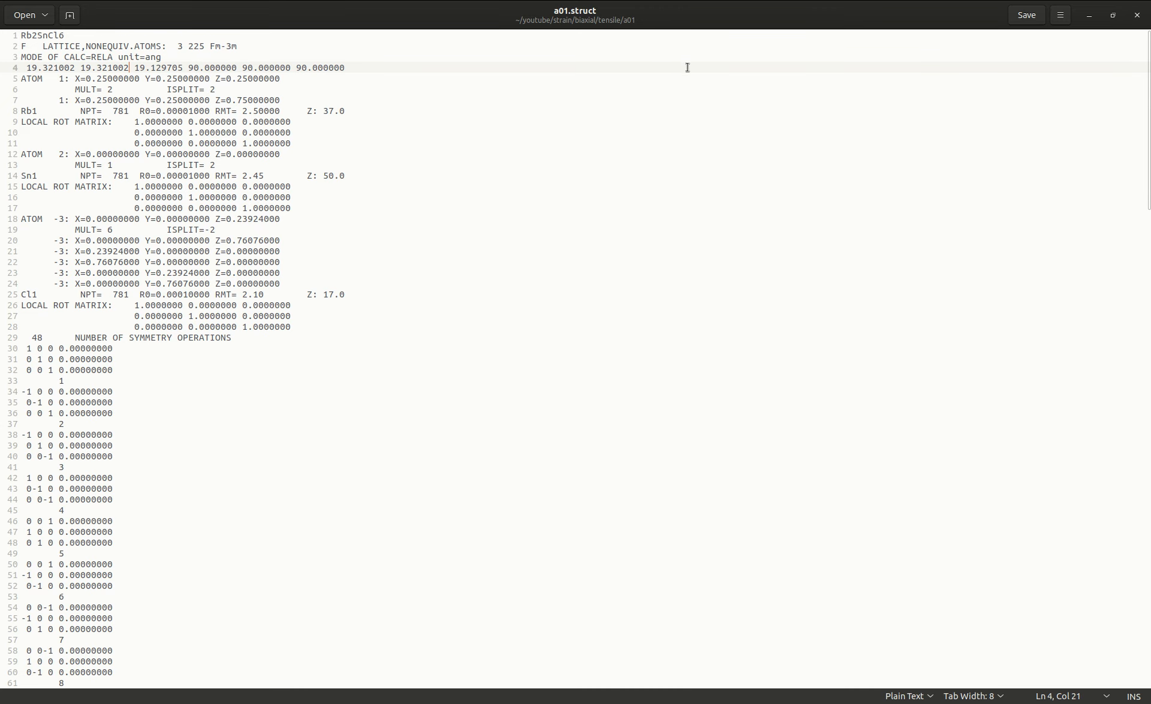
pyautogui.click(1137, 17)
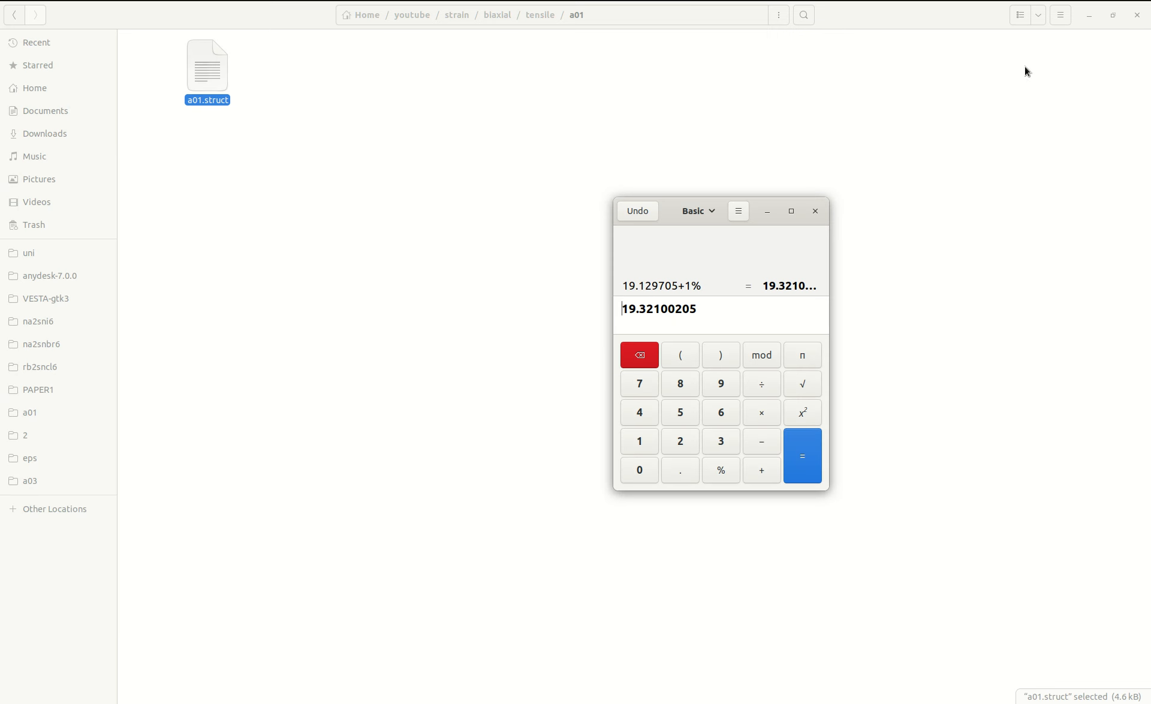
pyautogui.click(817, 211)
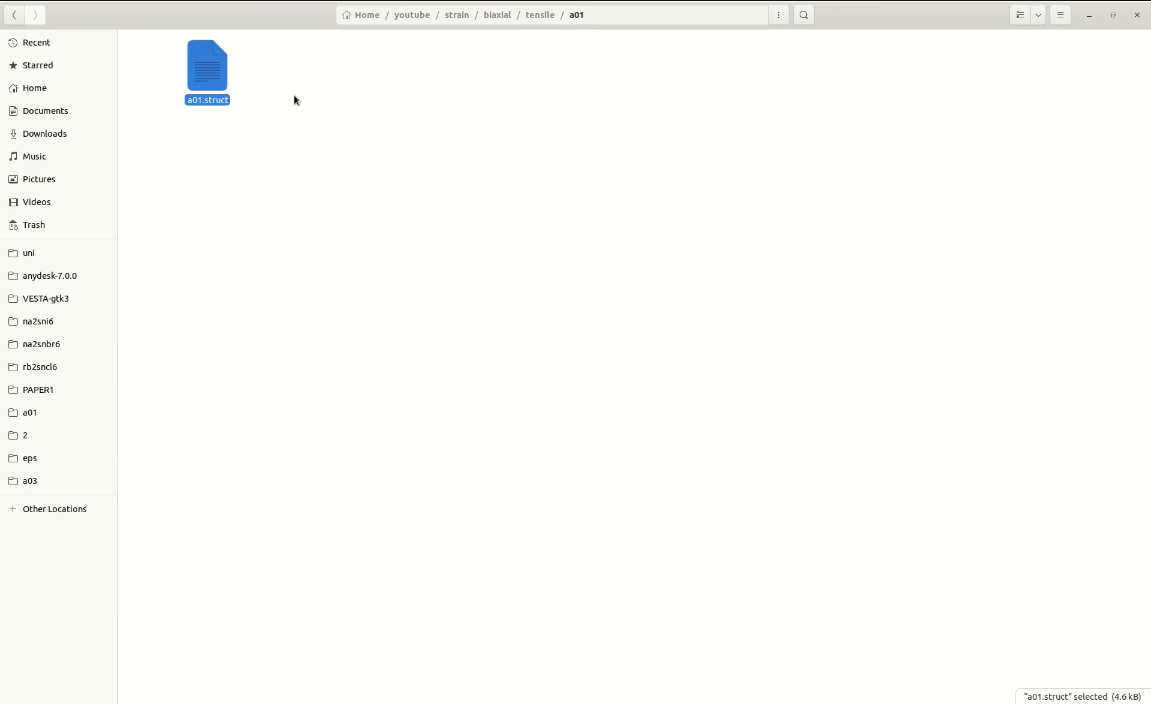
# Go up to the youtube folder, review the strain folder's hydrostatic and biaxial folders, and return to the strain folder.
pyautogui.click(433, 114)
pyautogui.press('BackSpace')
pyautogui.press('BackSpace')
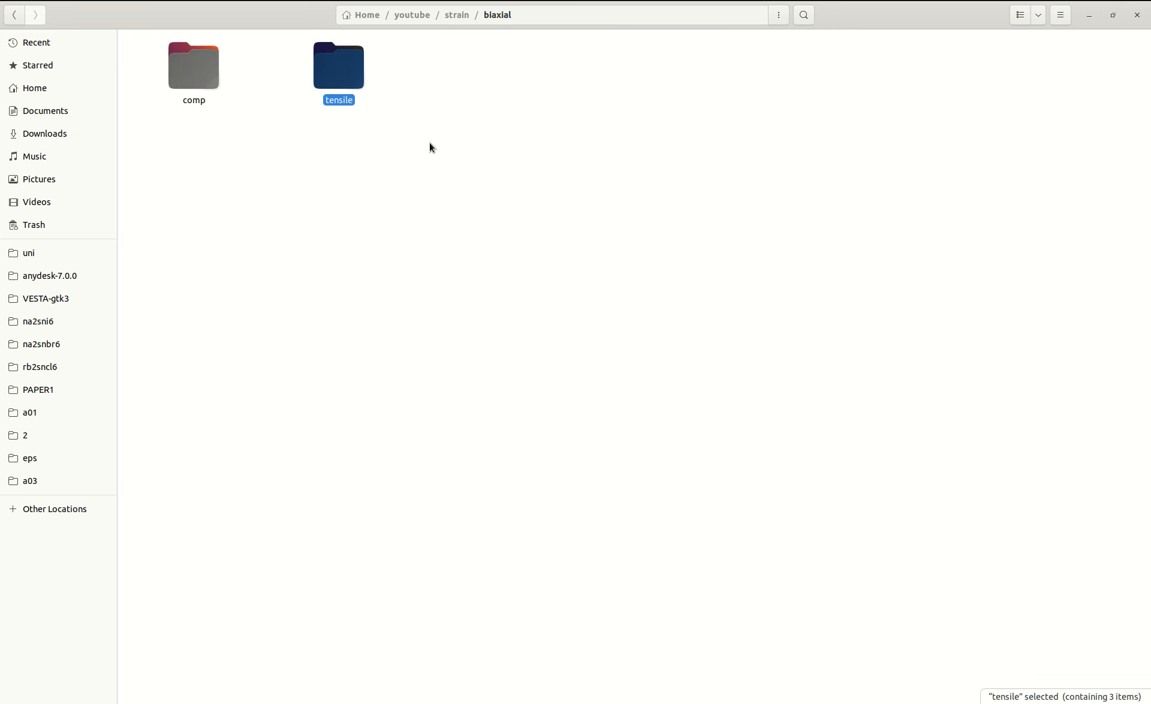
pyautogui.press('BackSpace')
pyautogui.press('BackSpace')
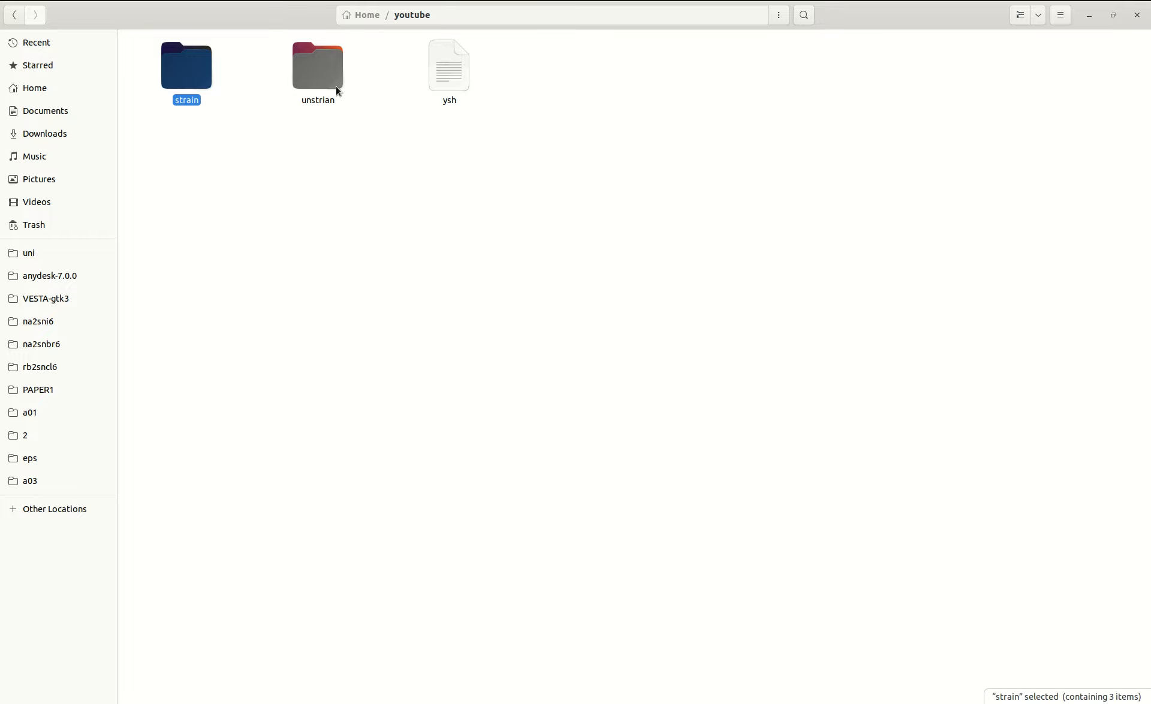
pyautogui.doubleClick(195, 72)
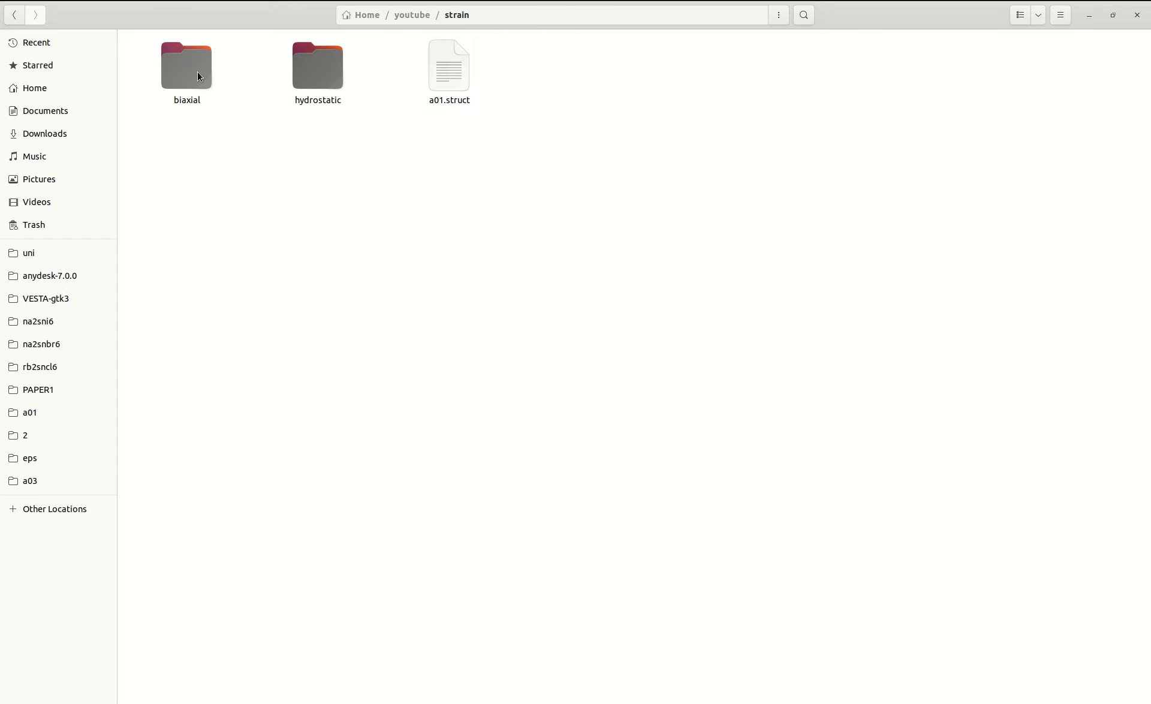
pyautogui.doubleClick(320, 70)
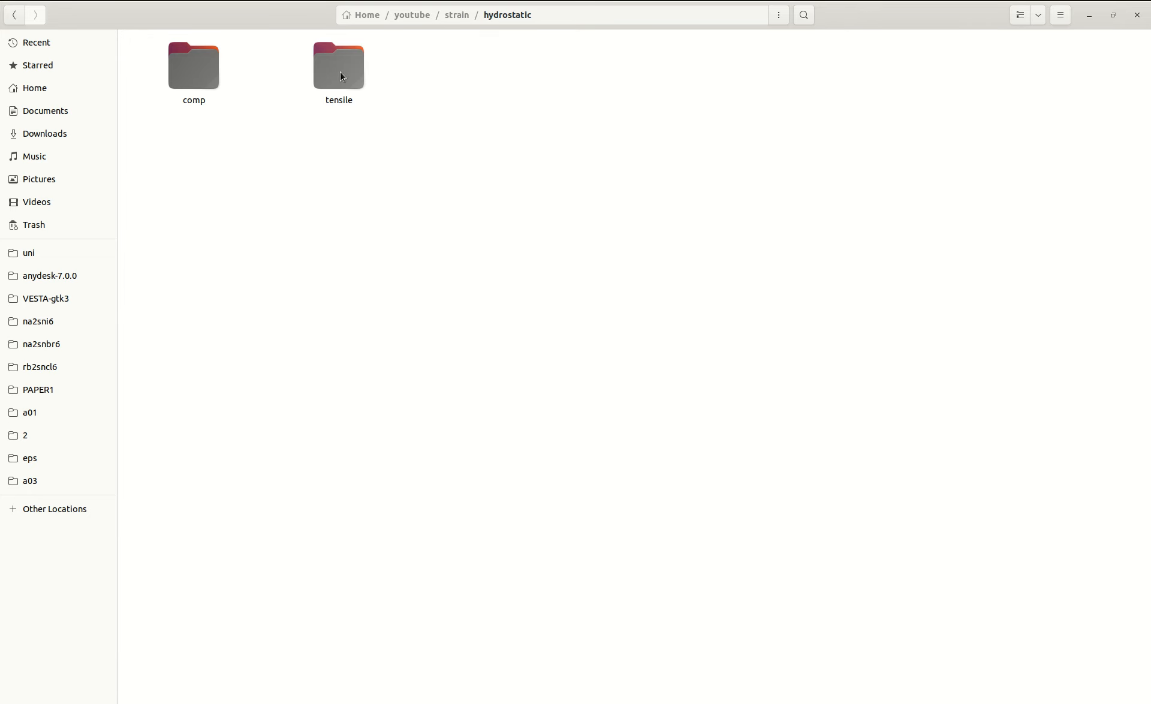
pyautogui.hotkey('alt', 'Up')
pyautogui.doubleClick(186, 70)
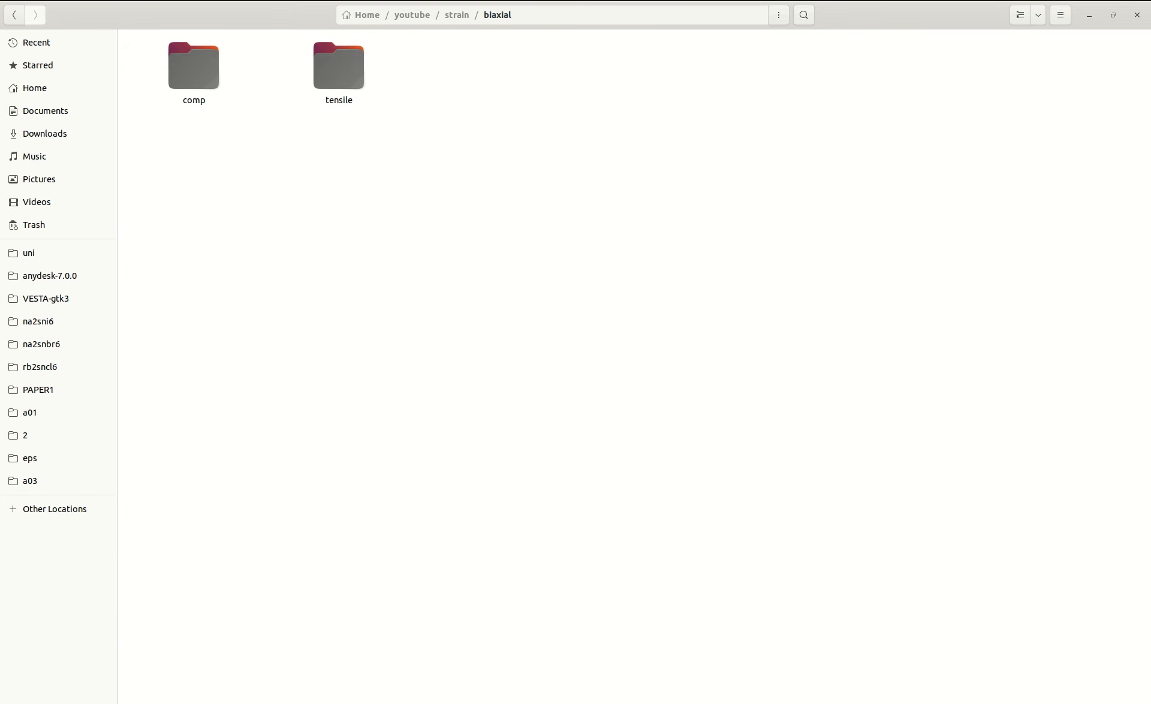
pyautogui.press('BackSpace')
pyautogui.click(444, 155)
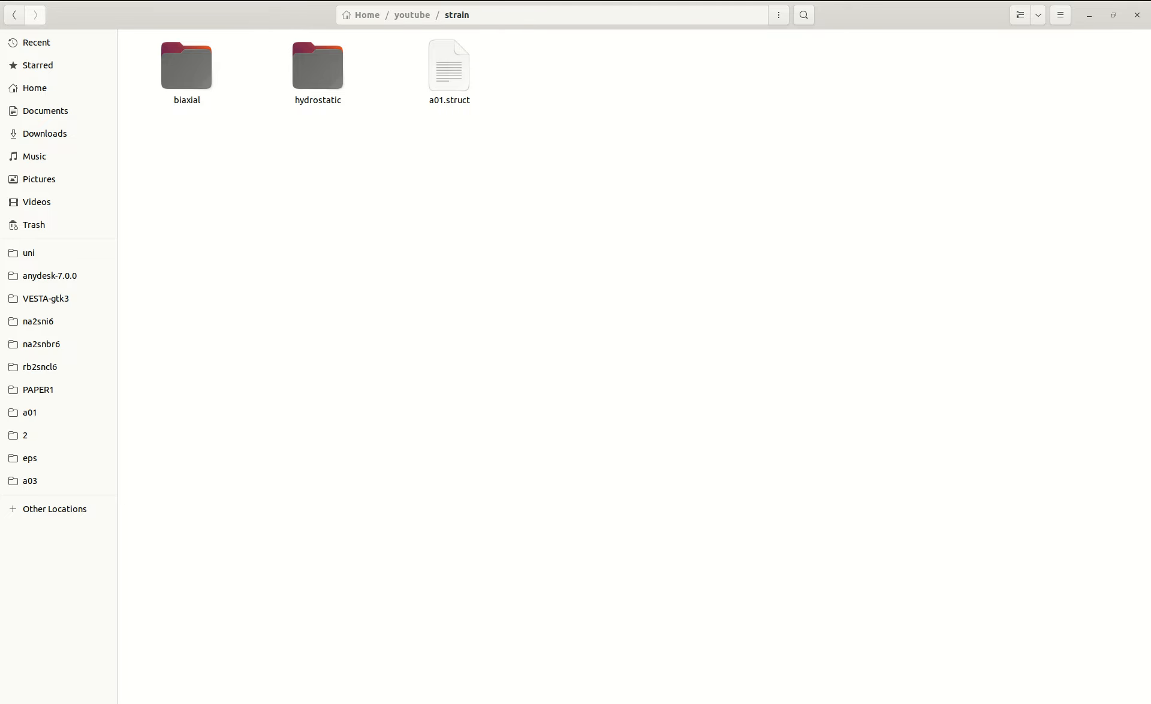
pyautogui.click(991, 1)
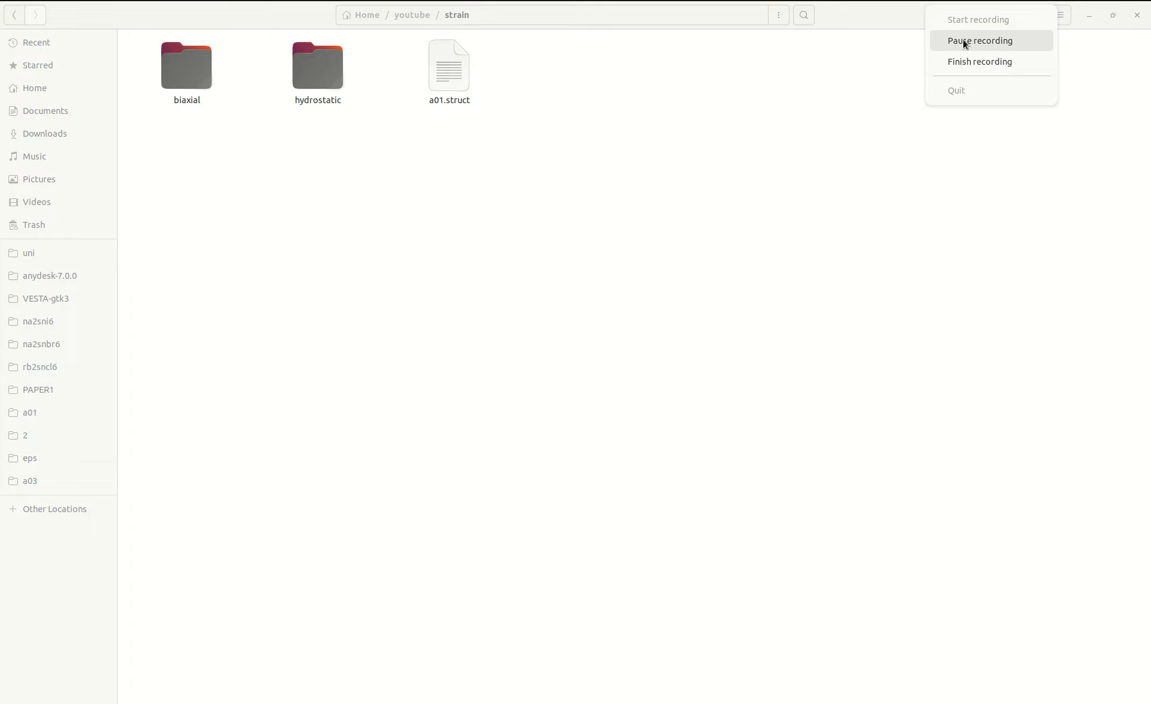